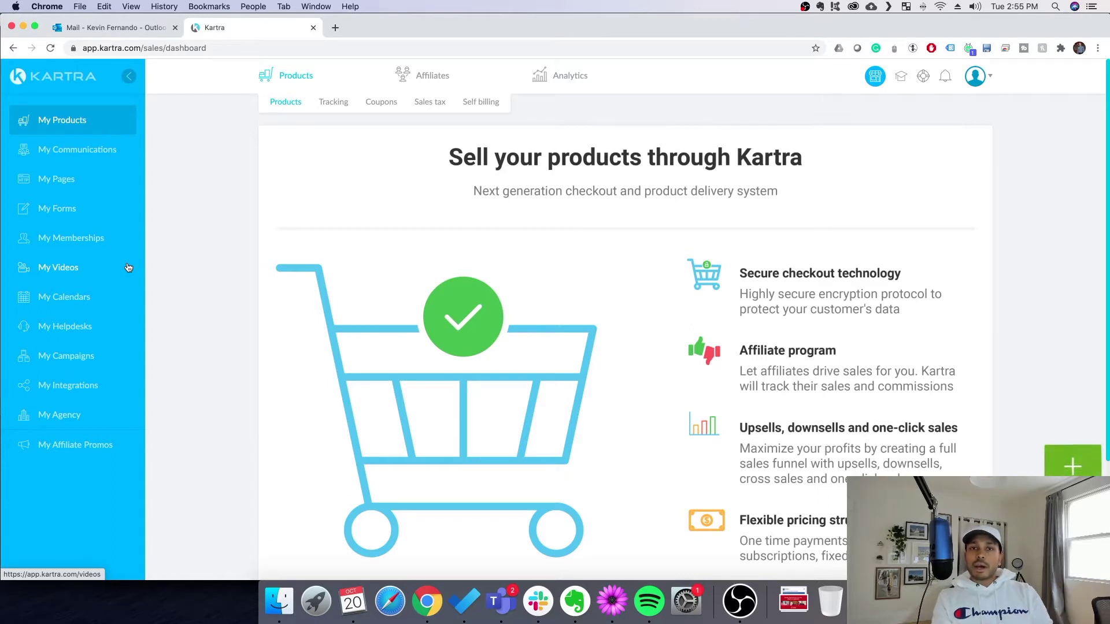
Go to My Campaigns, where the Kartra 30-Day Trial campaign is listed
click(50, 357)
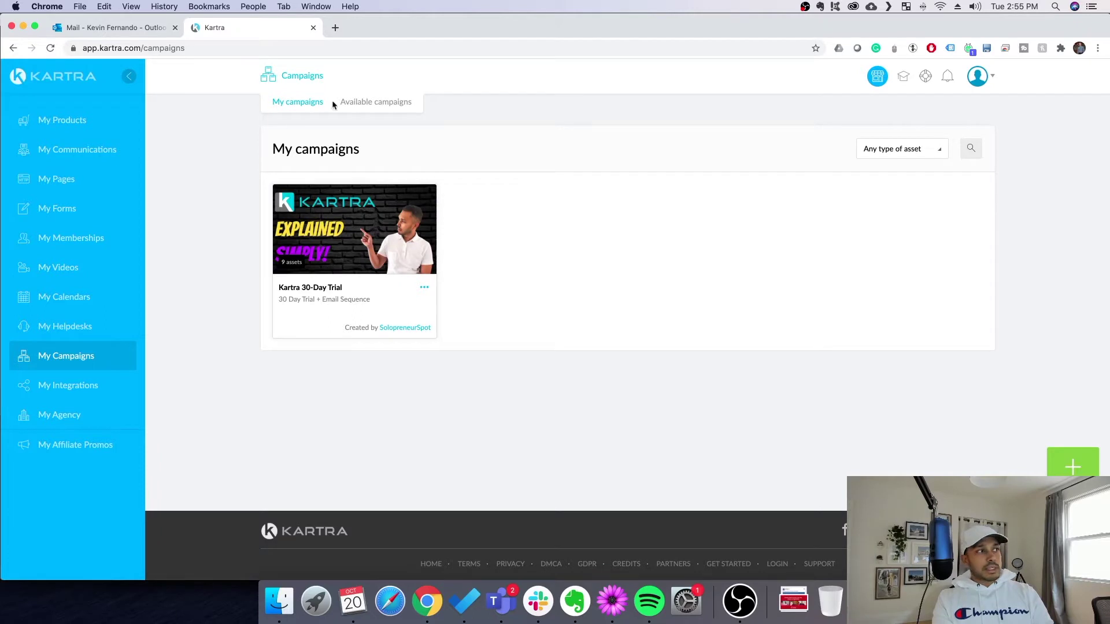
List all available done-for-you campaigns via Show more, then preview the VSL Campaign video
click(371, 102)
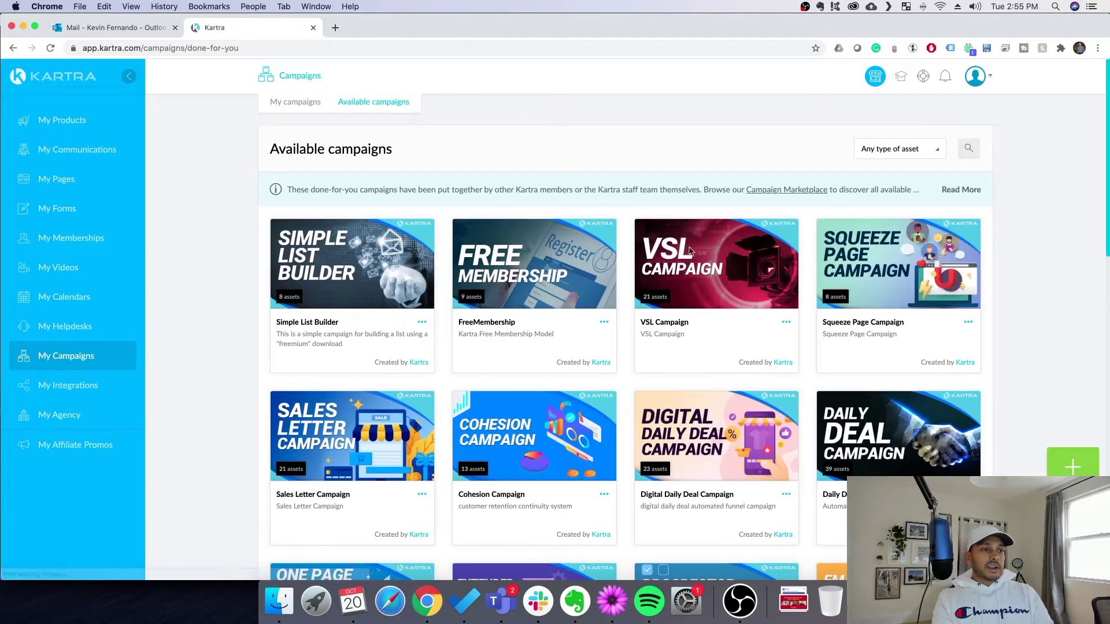
scroll(716, 305, down, 15)
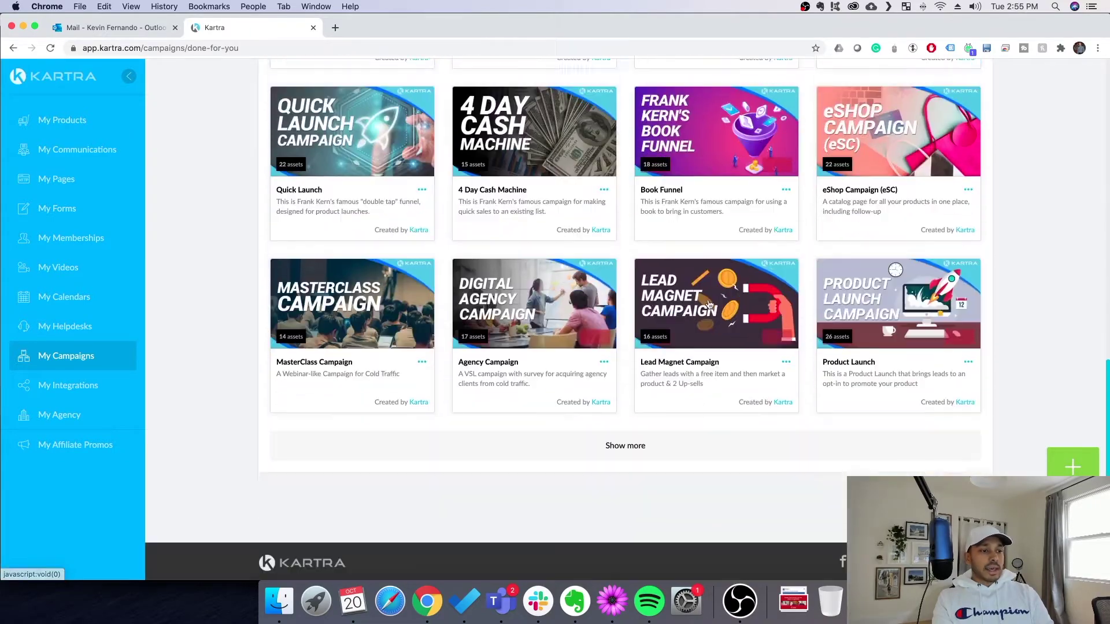
click(579, 418)
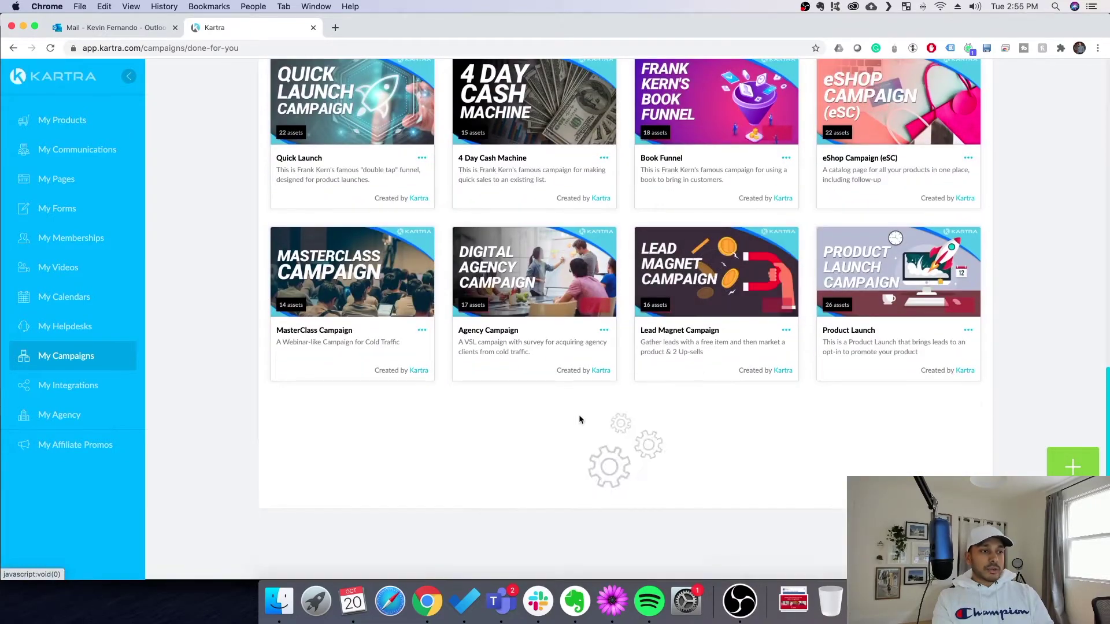
scroll(581, 419, down, 2)
scroll(582, 421, up, 15)
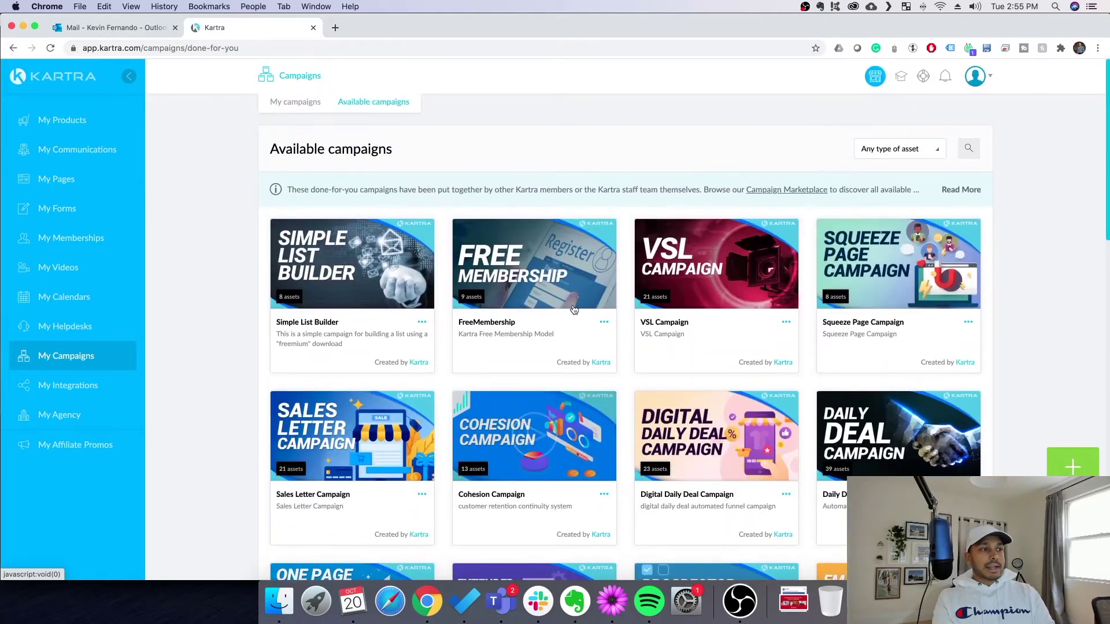
mouse_move(574, 310)
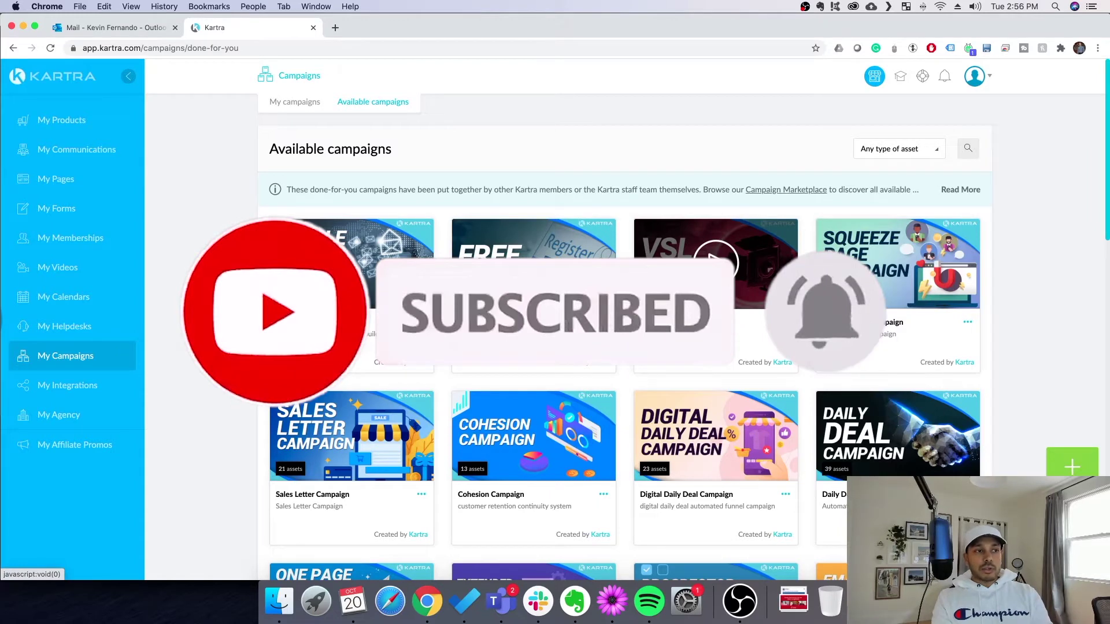
click(716, 263)
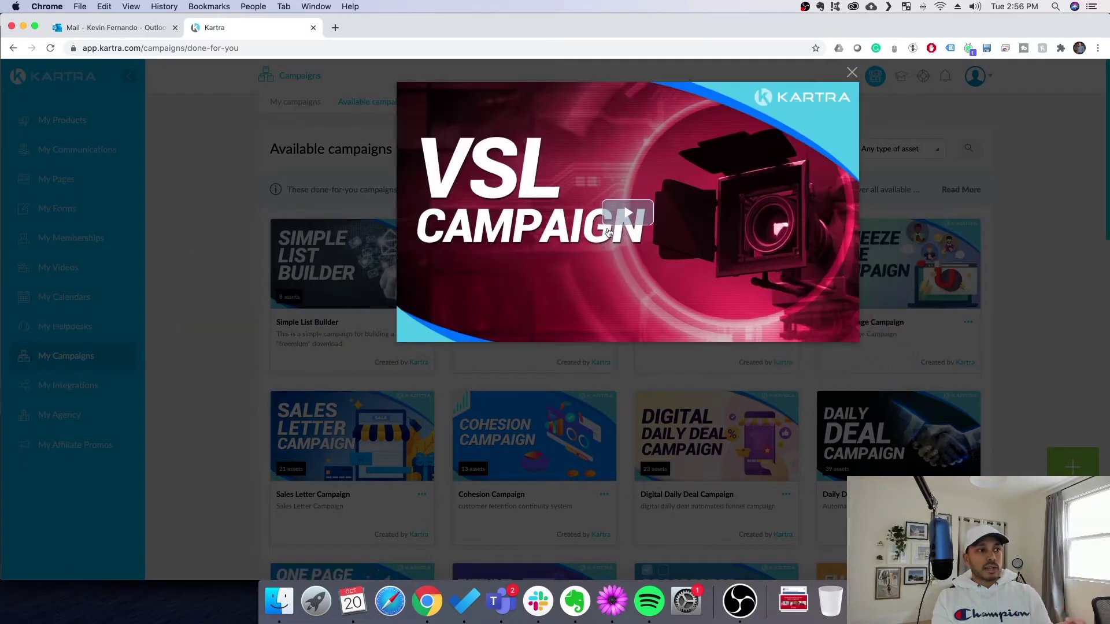
click(619, 225)
drag(471, 336, 646, 336)
click(852, 73)
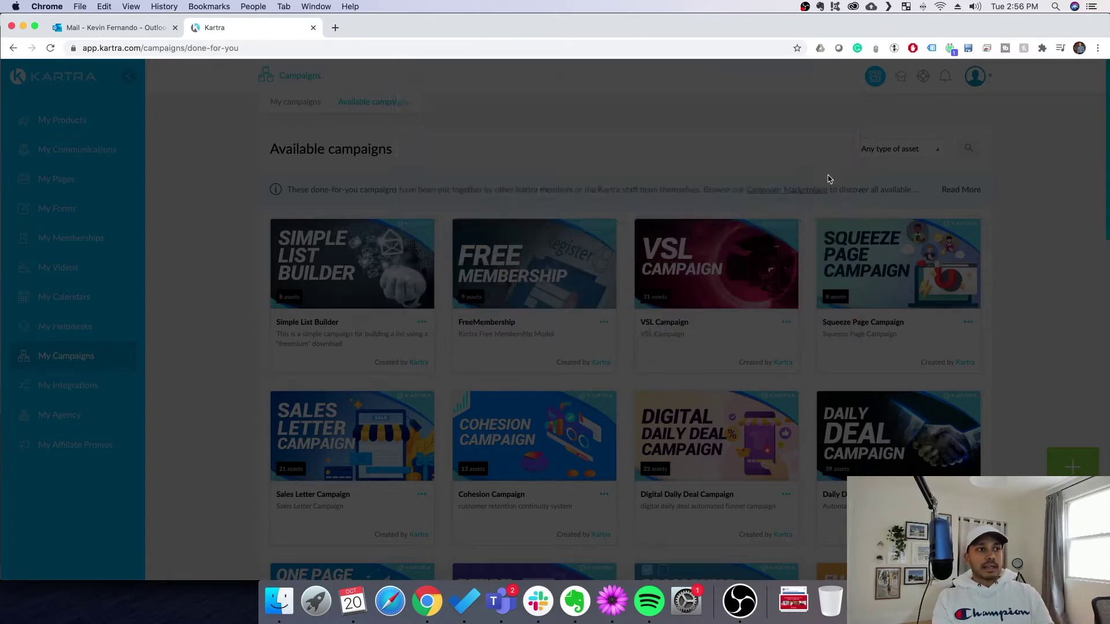
click(786, 324)
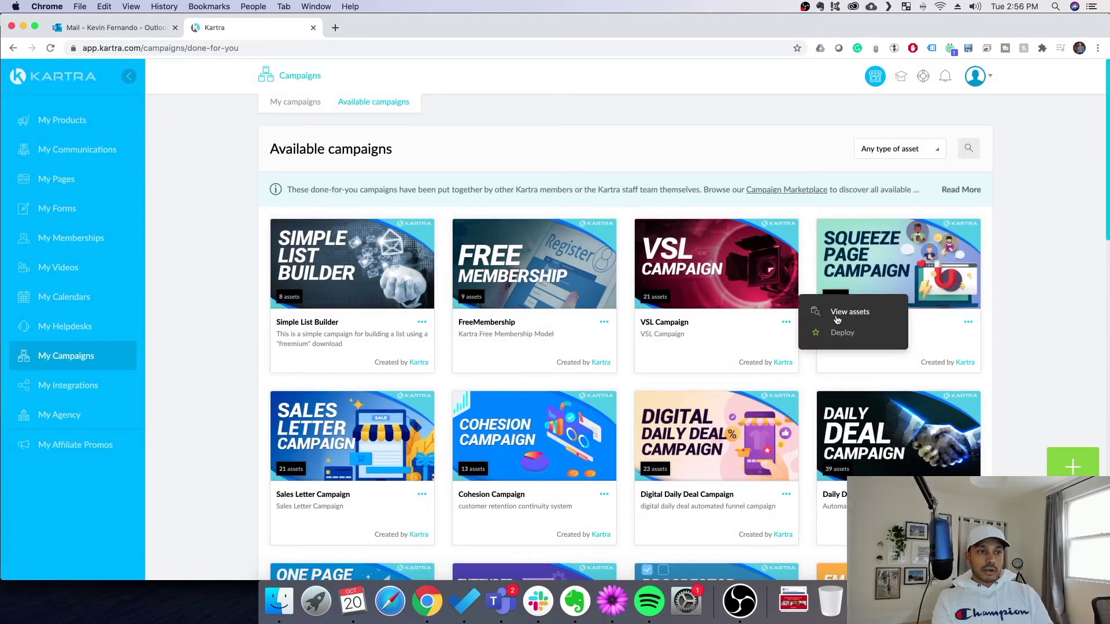
click(843, 315)
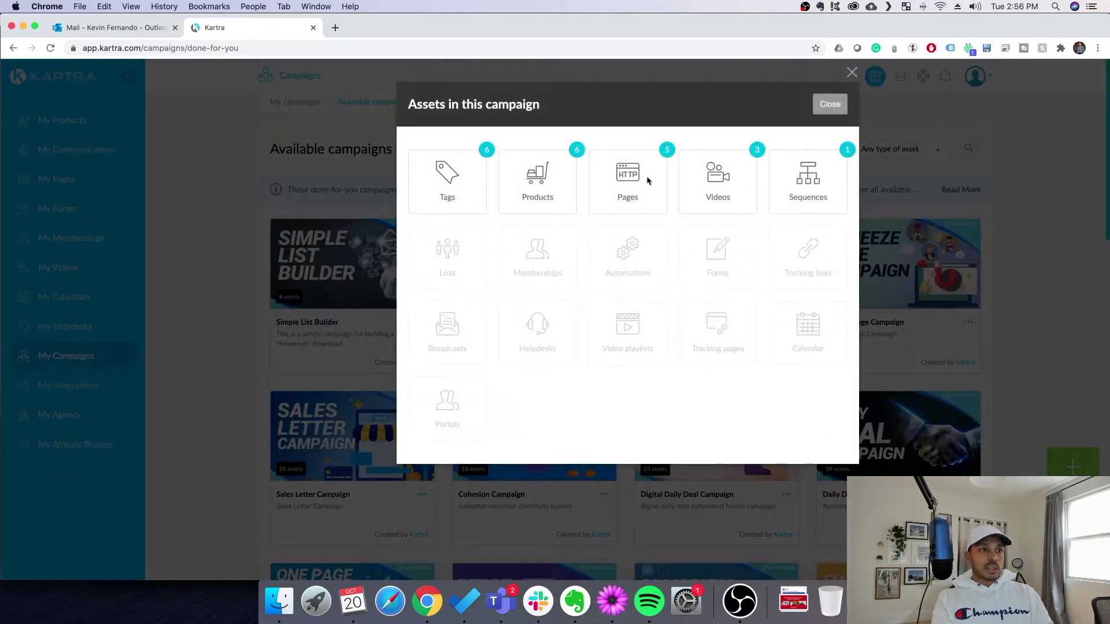
click(828, 104)
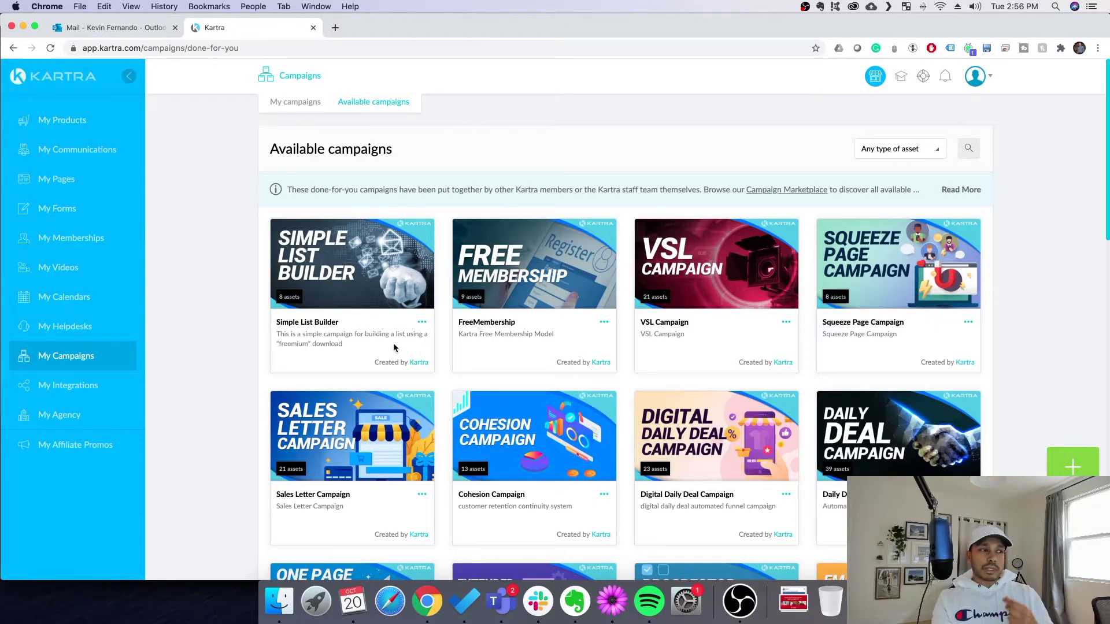
Watch the muted Simple List Builder preview to its end, then open that card's options menu
mouse_move(389, 277)
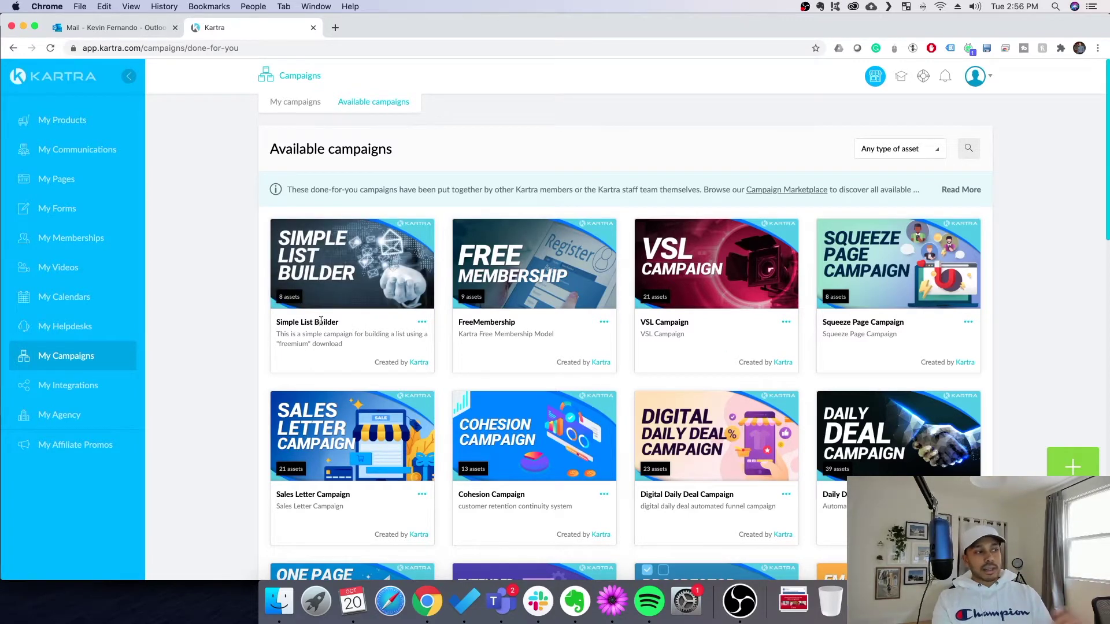
scroll(854, 470, down, 10)
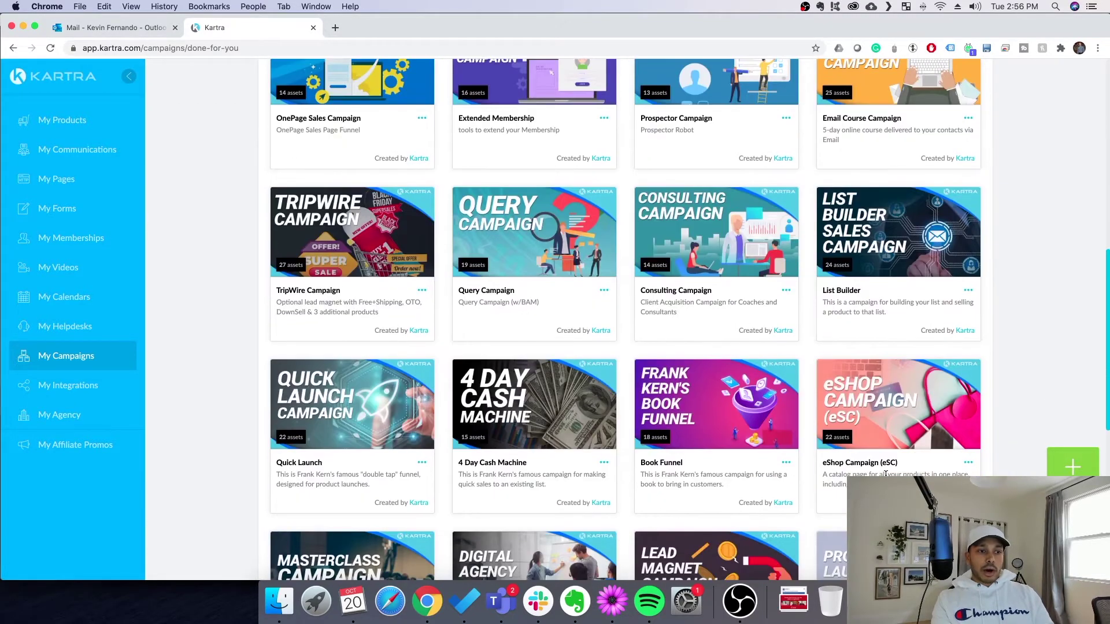
scroll(885, 474, down, 4)
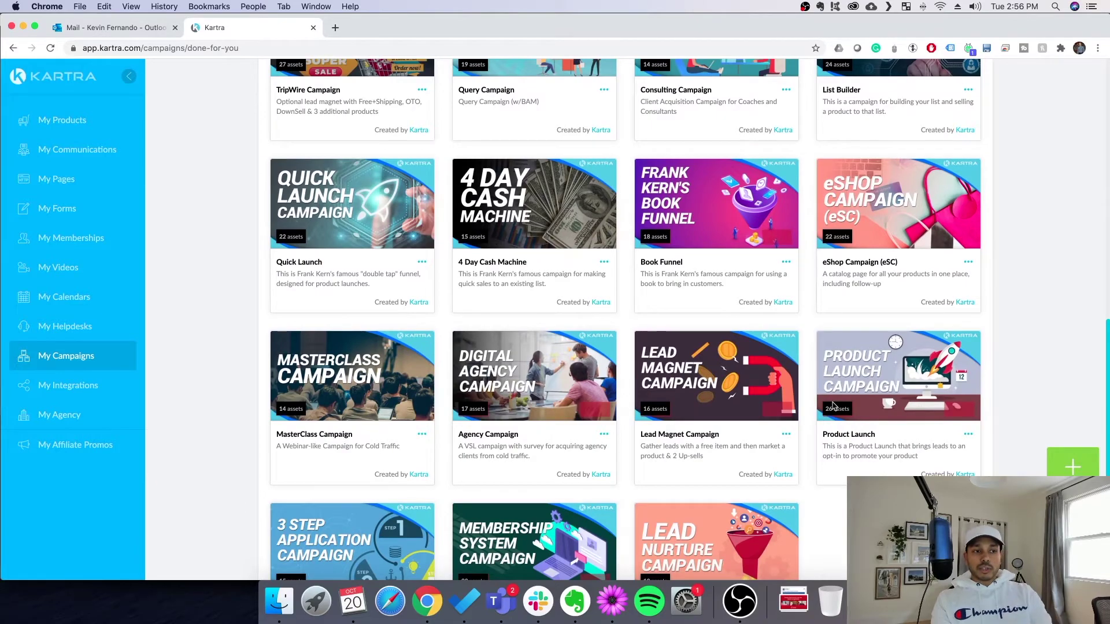
scroll(862, 429, up, 9)
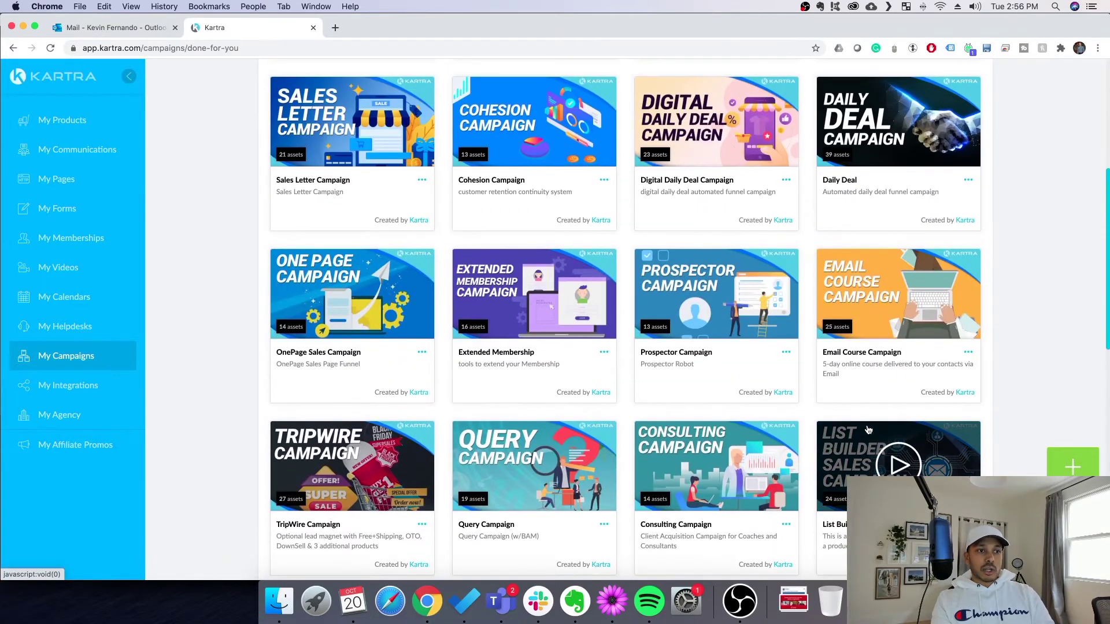
scroll(872, 431, up, 2)
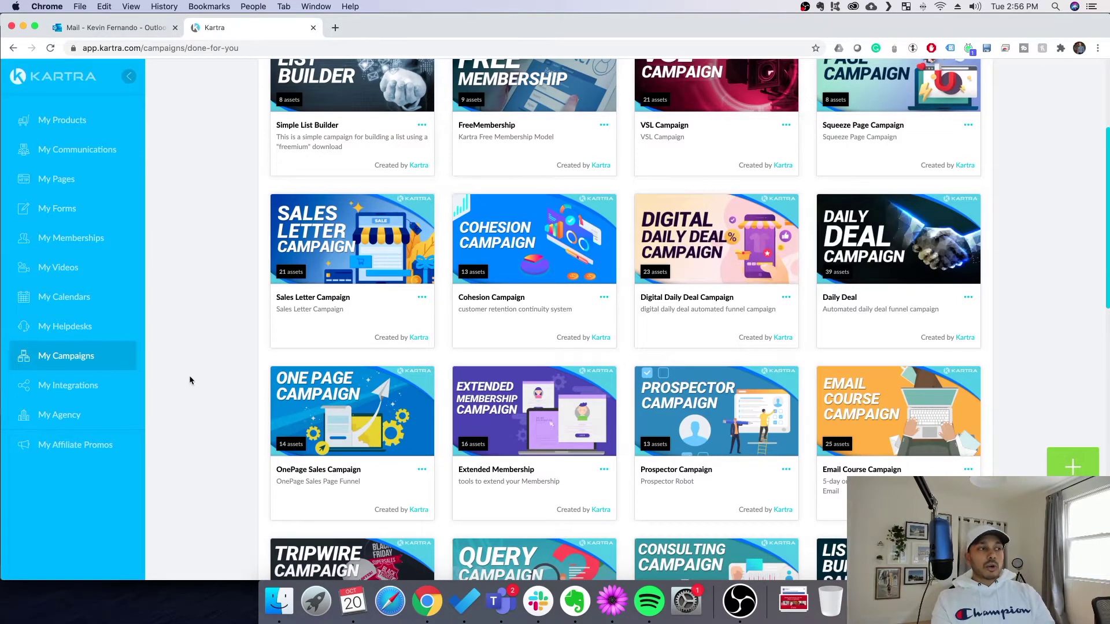
scroll(479, 364, up, 2)
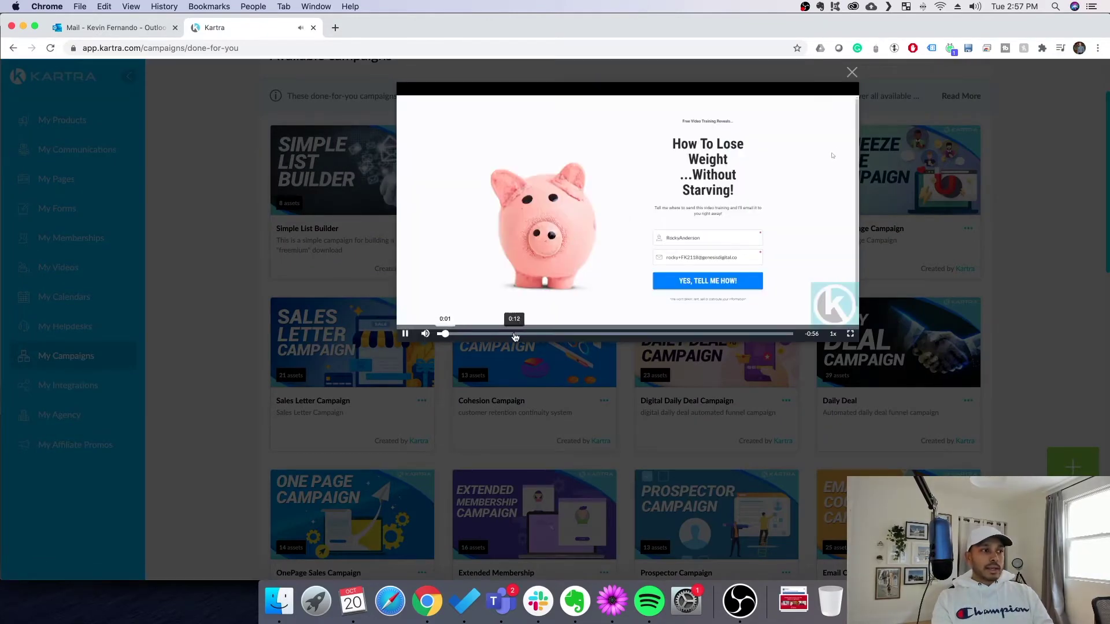
drag(514, 334, 588, 334)
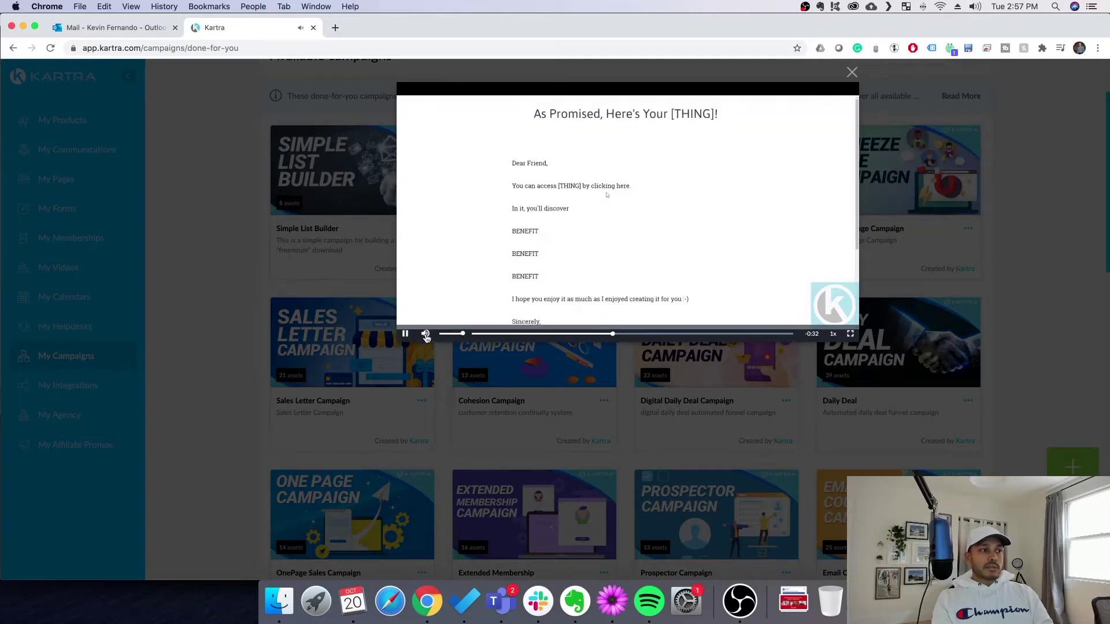
click(426, 334)
click(667, 334)
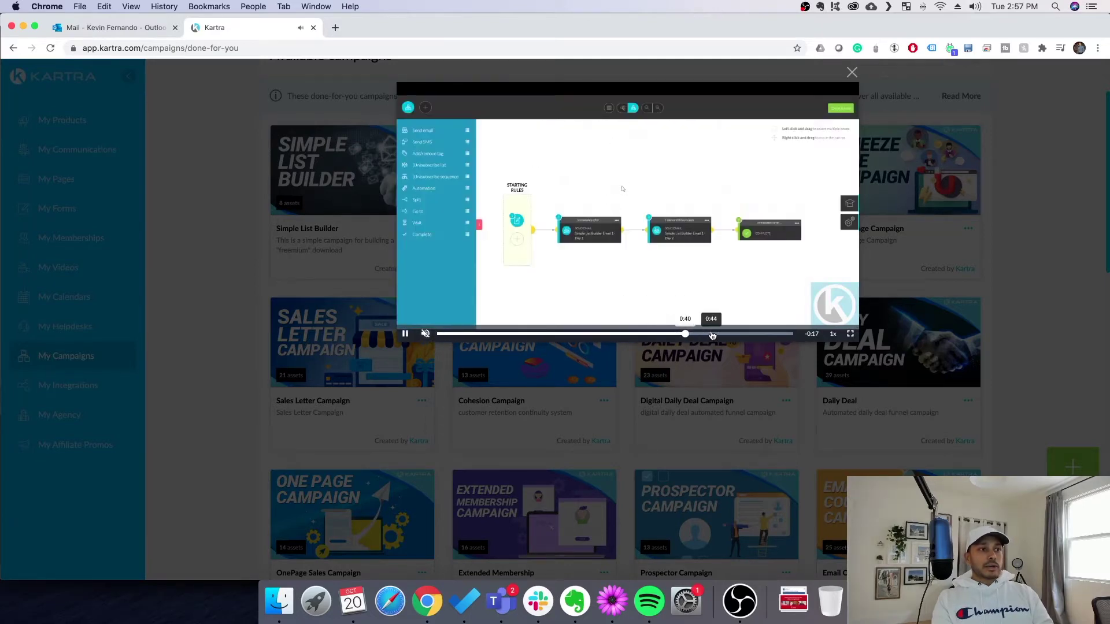
click(769, 334)
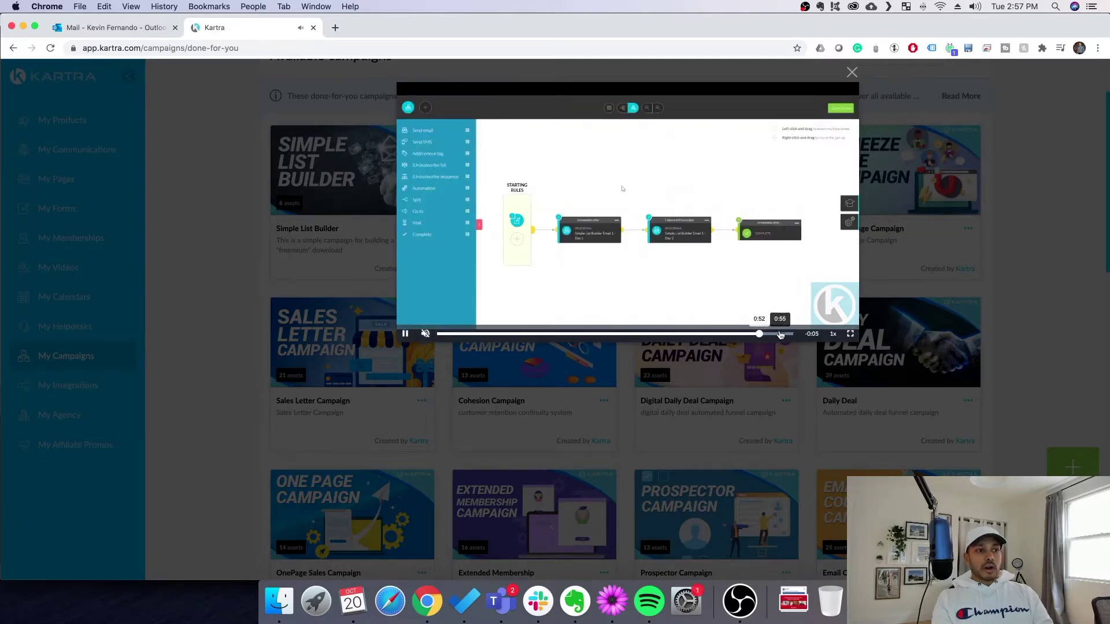
click(851, 72)
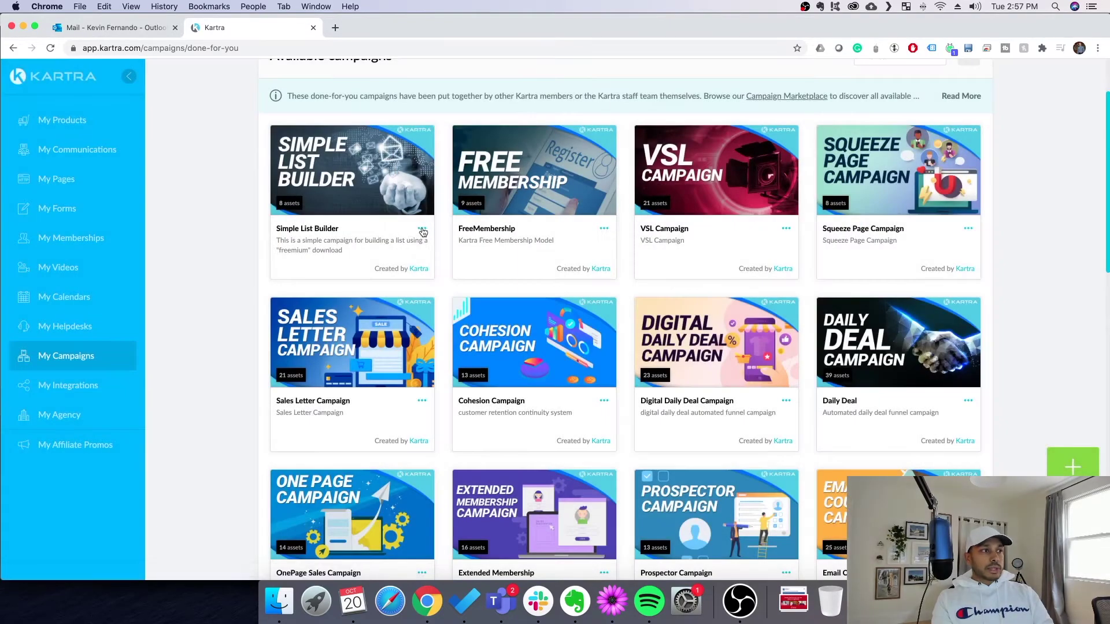
click(422, 230)
Deploy Simple List Builder with prefix list-bld and campaign name 'Example List Builder Tutorial'
click(479, 239)
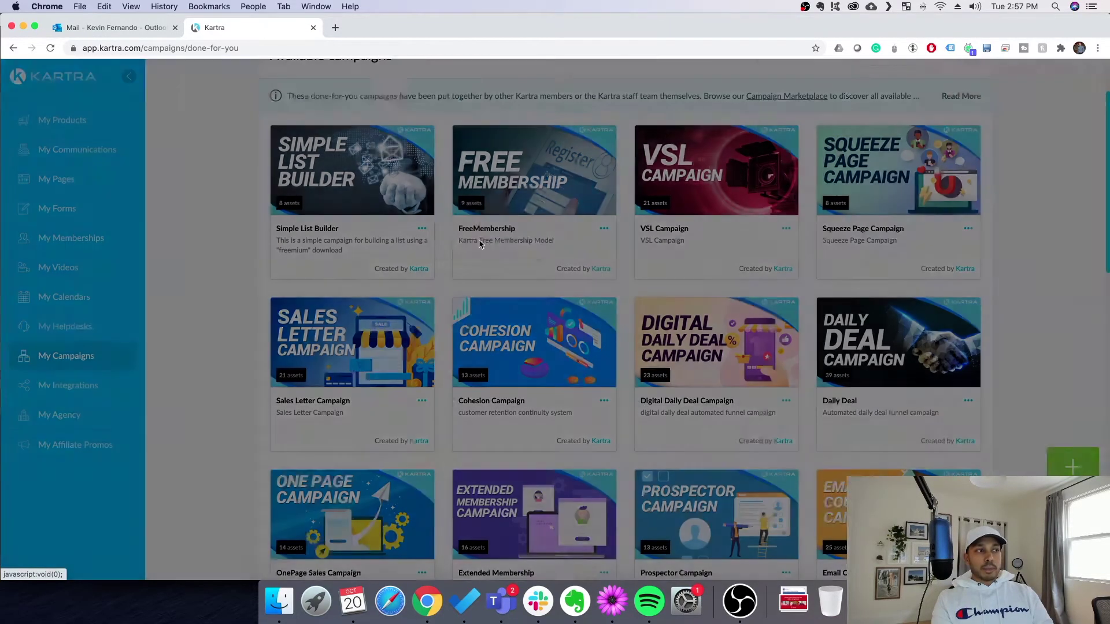
click(602, 201)
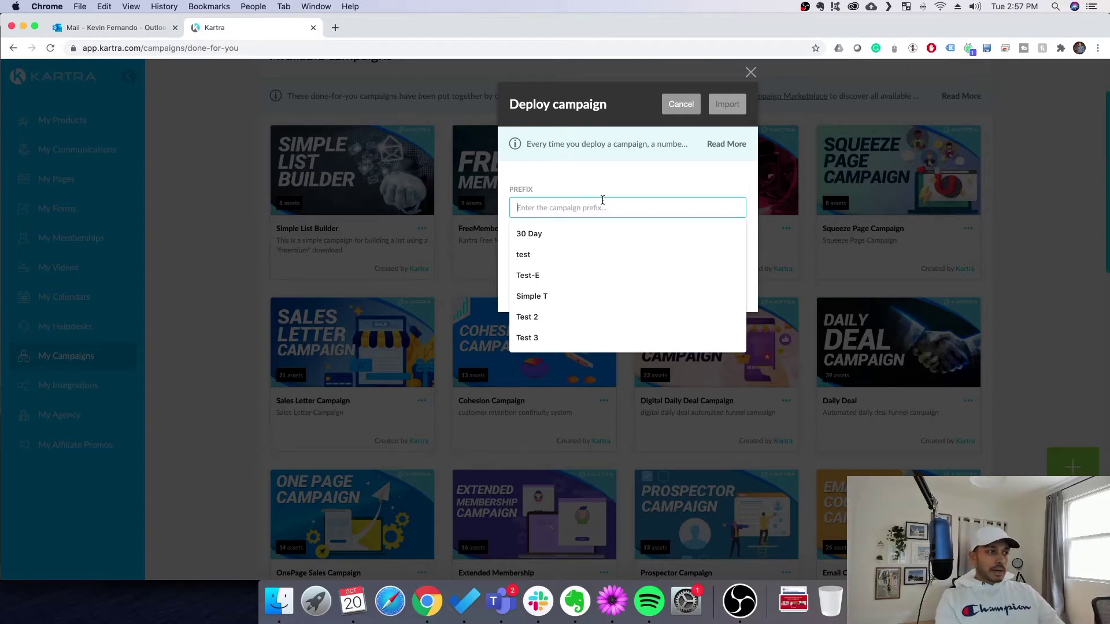
text(list-bld)
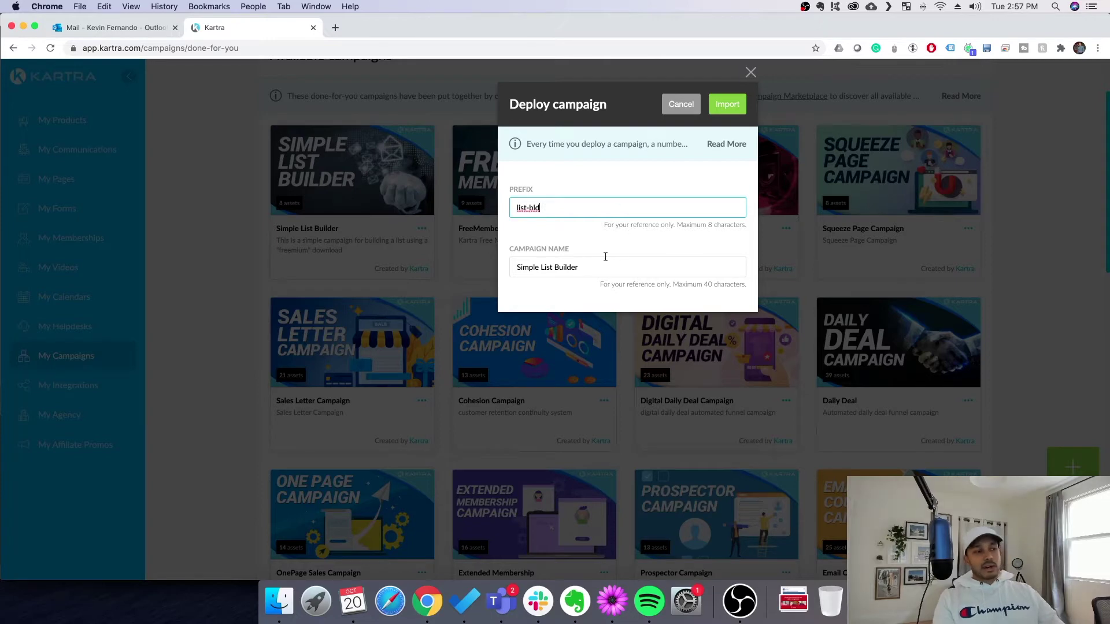
key(Tab)
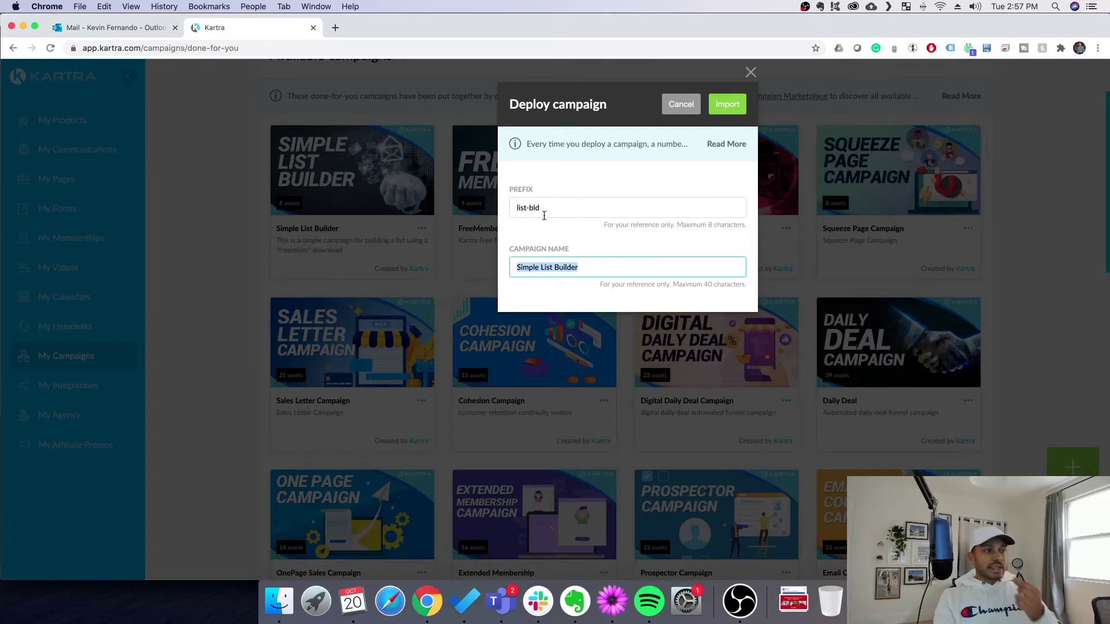
key(shift+Tab)
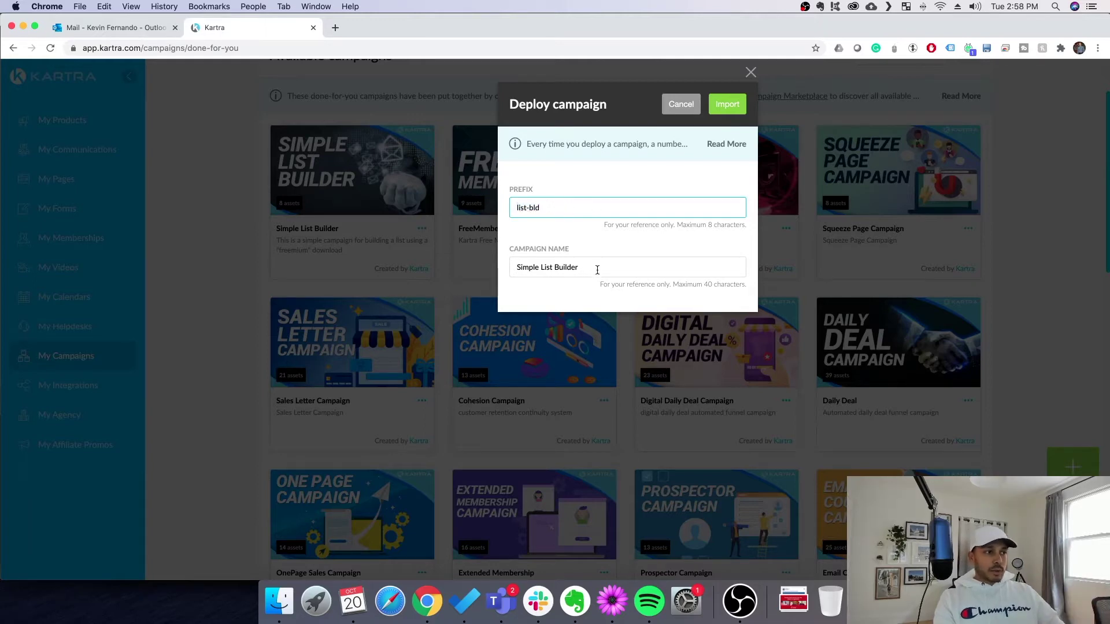
drag(595, 266, 399, 233)
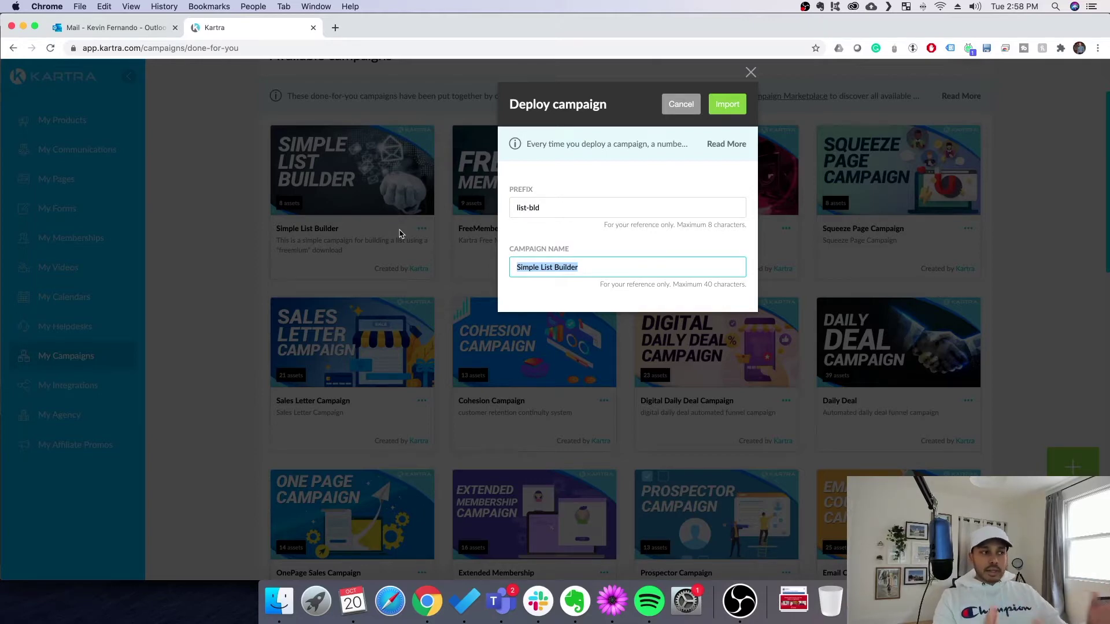
text(Examp)
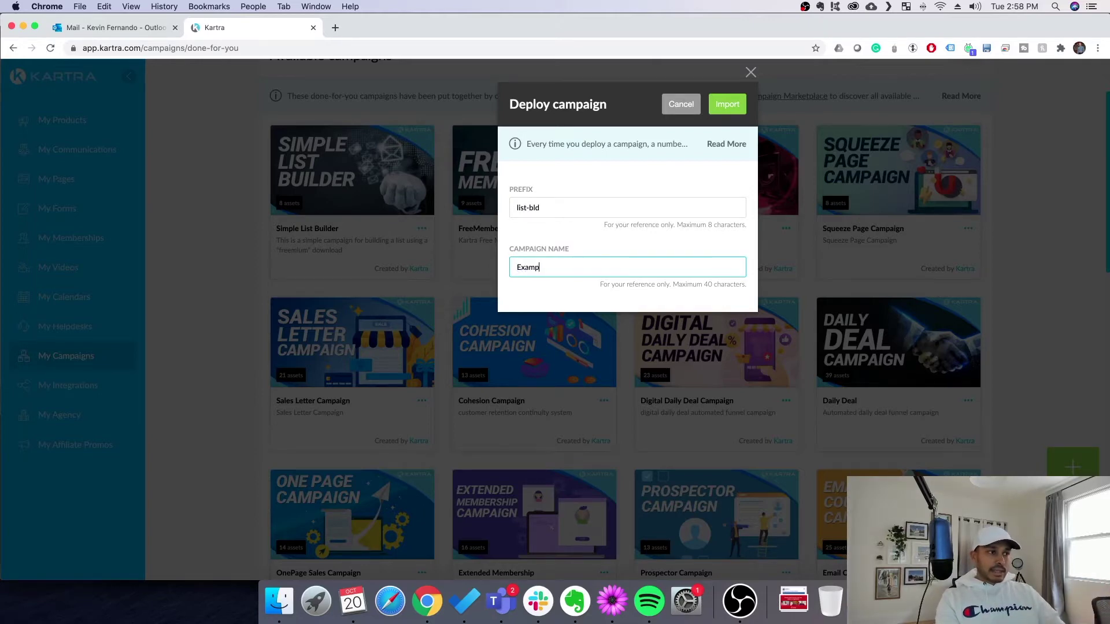
text(le List ubi)
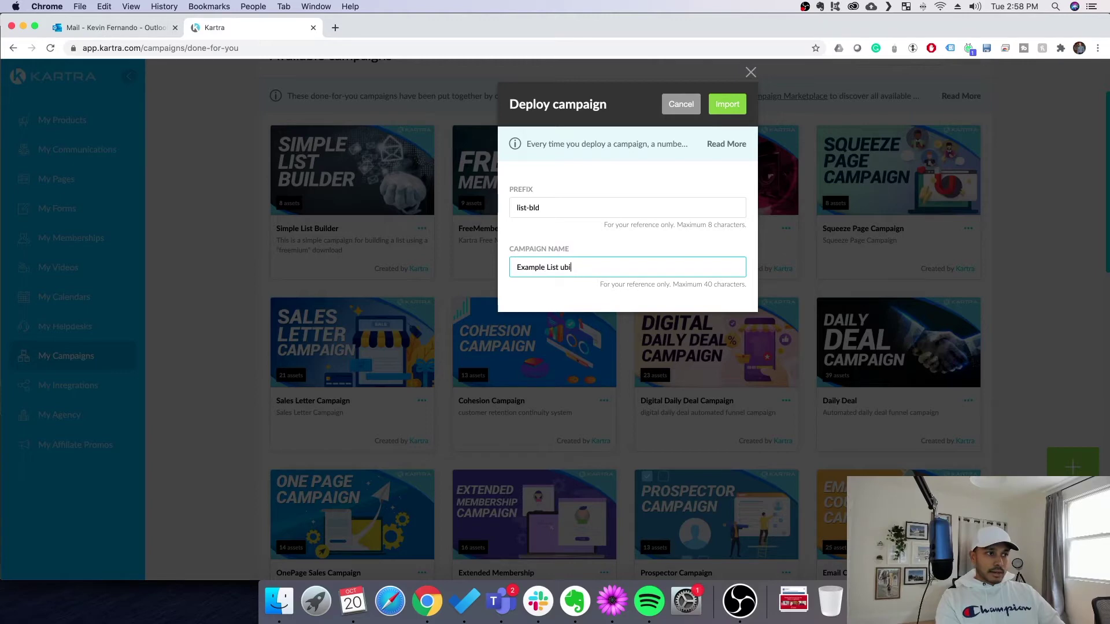
text(uiler T)
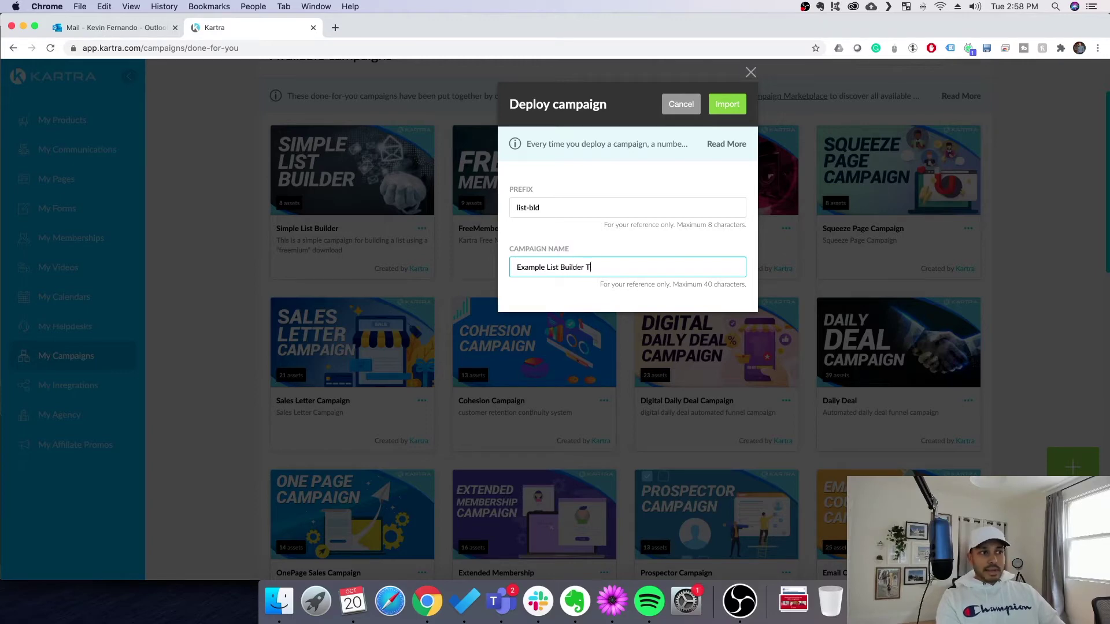
text(utorial)
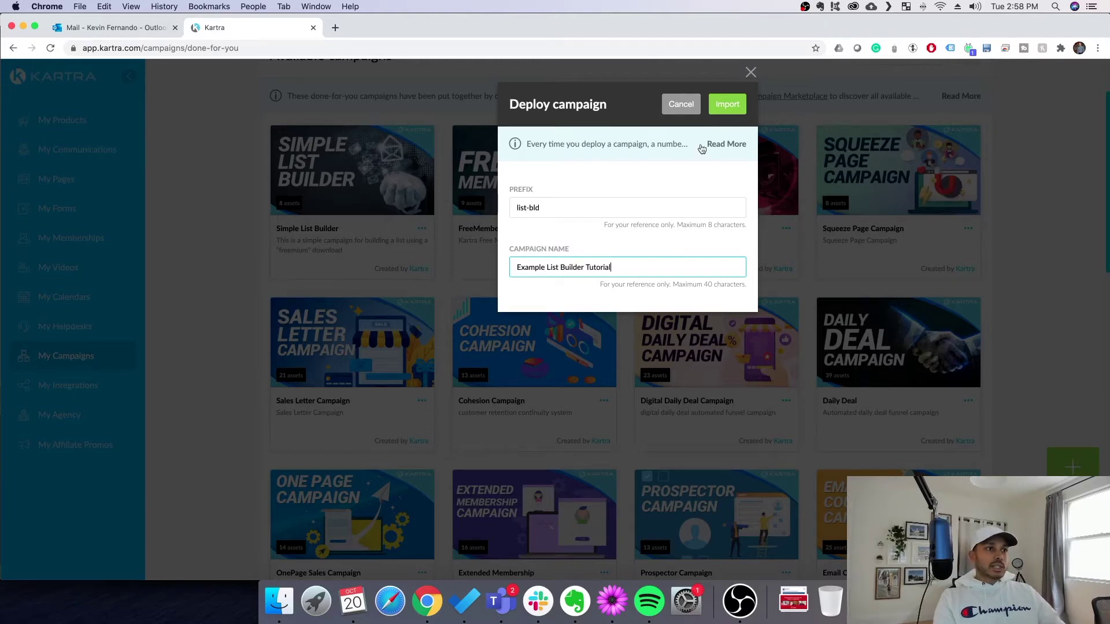
click(723, 107)
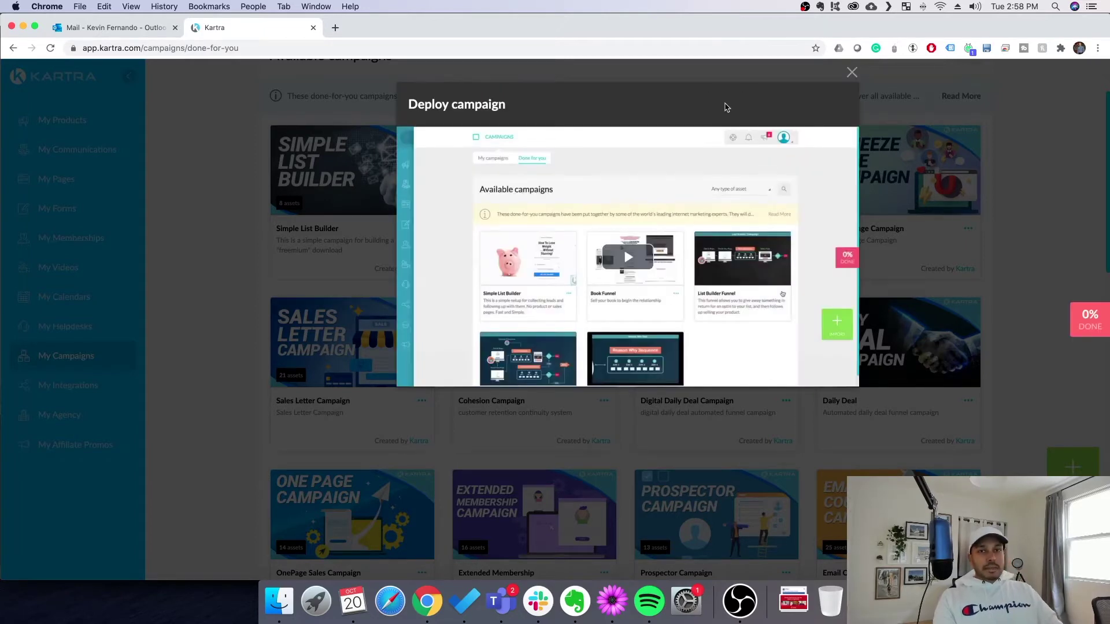
Mute and skip through the deployment intro video, then close the Deploy campaign window
click(635, 278)
click(427, 379)
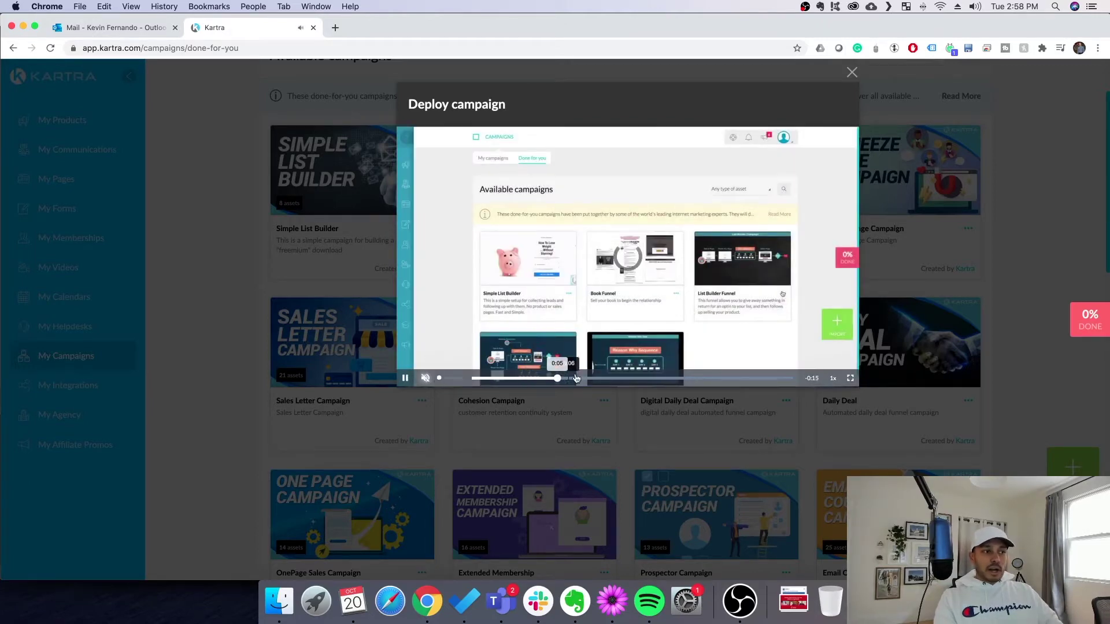
click(624, 379)
drag(651, 382, 772, 382)
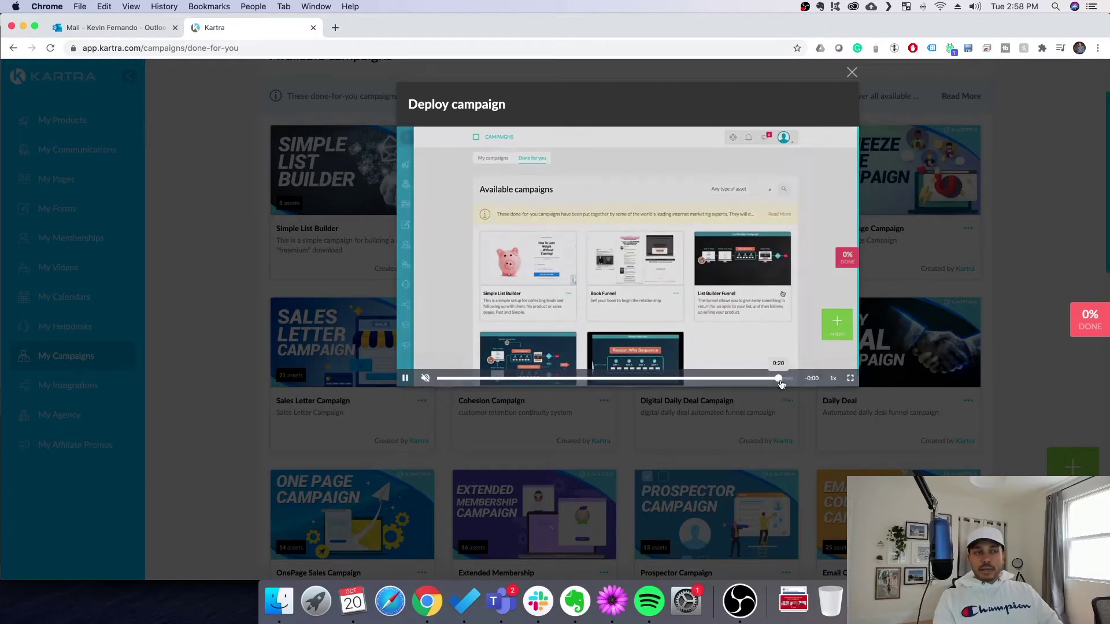
click(852, 73)
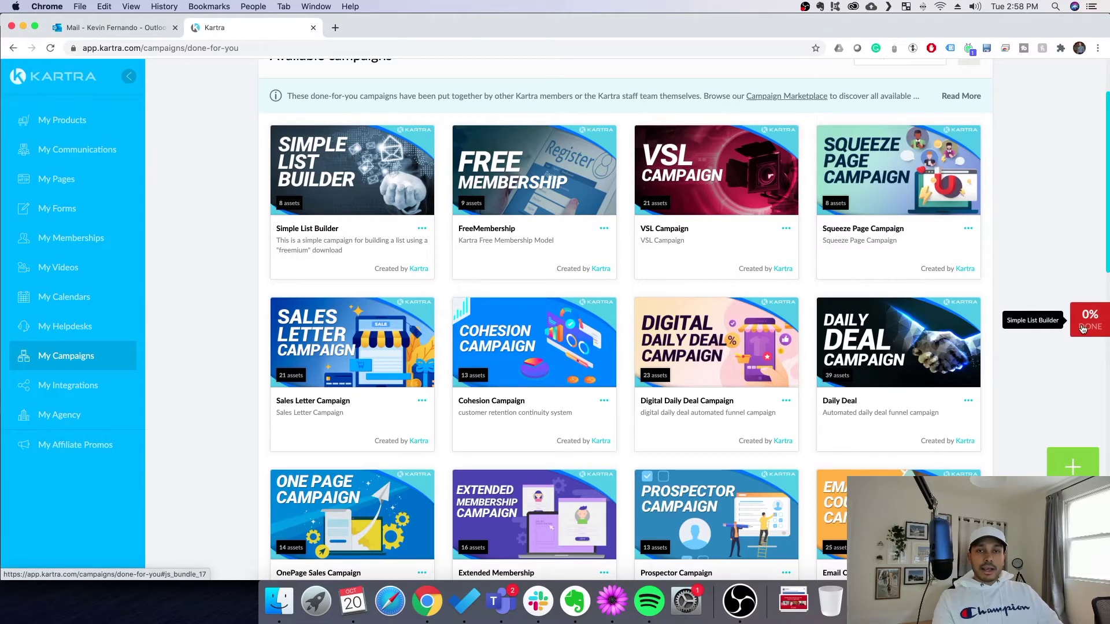
Open the 0% DONE setup checklist and expand its Tags, Lists and Sequences steps
click(1083, 329)
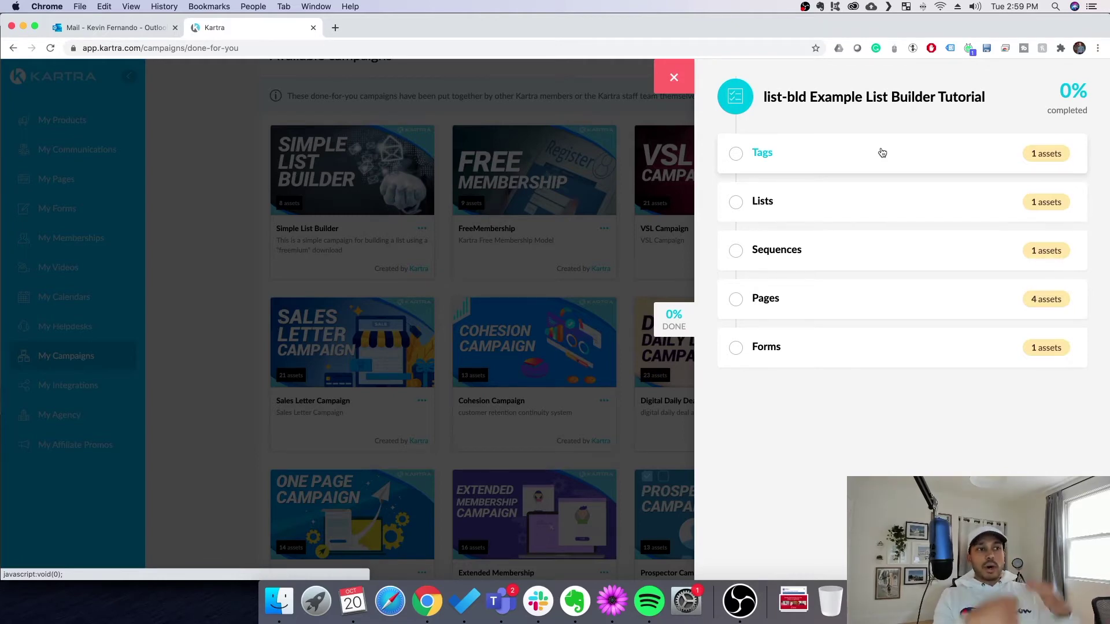
click(931, 154)
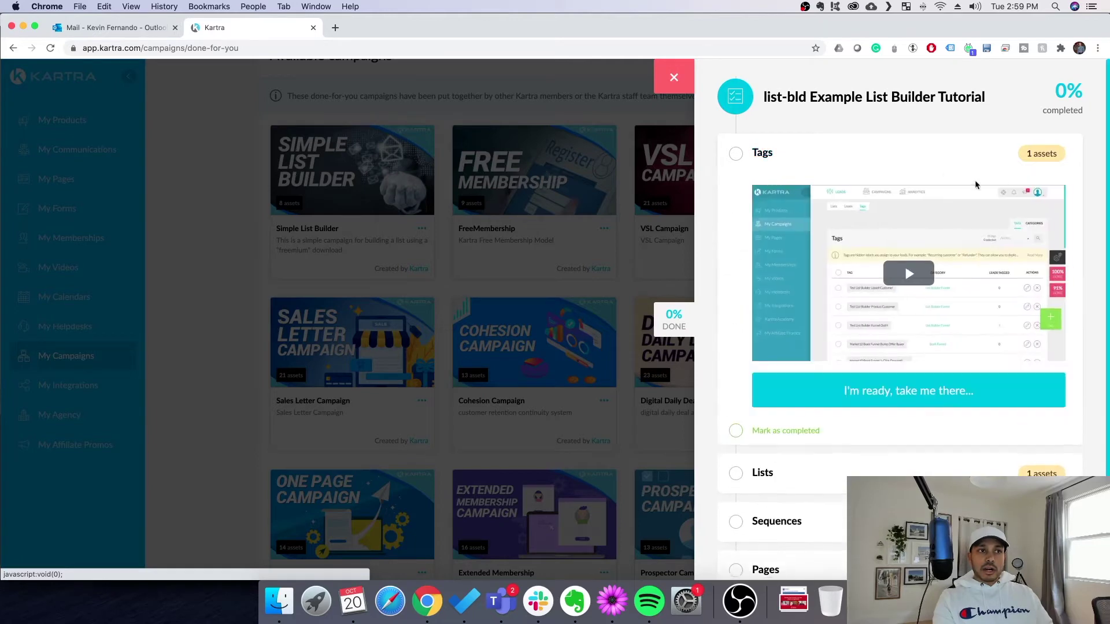
scroll(969, 376, down, 2)
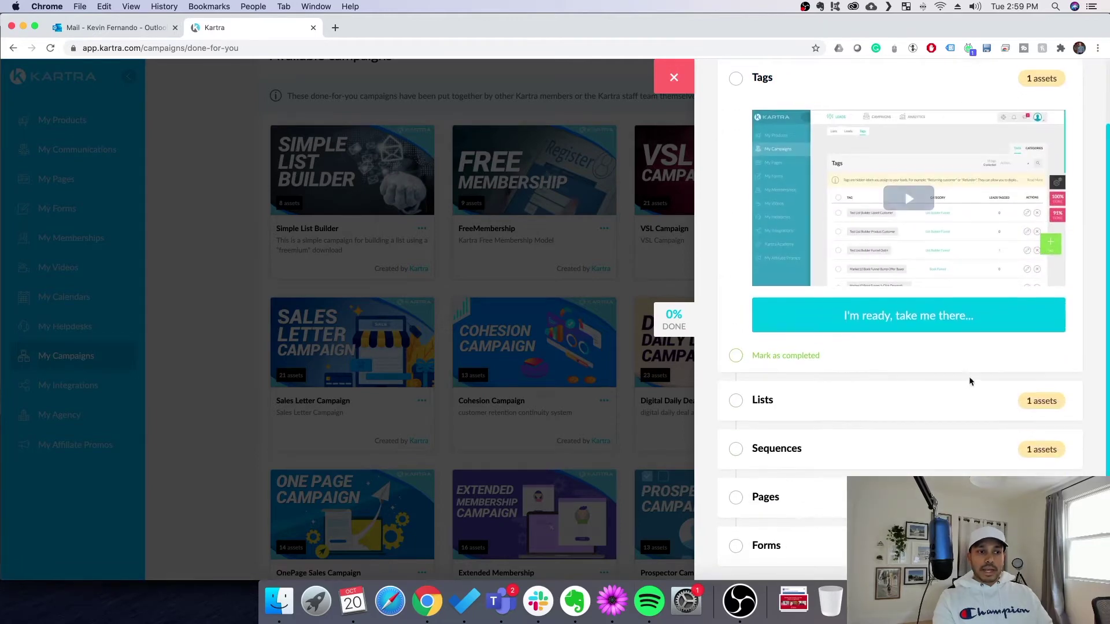
click(936, 393)
scroll(1052, 234, down, 2)
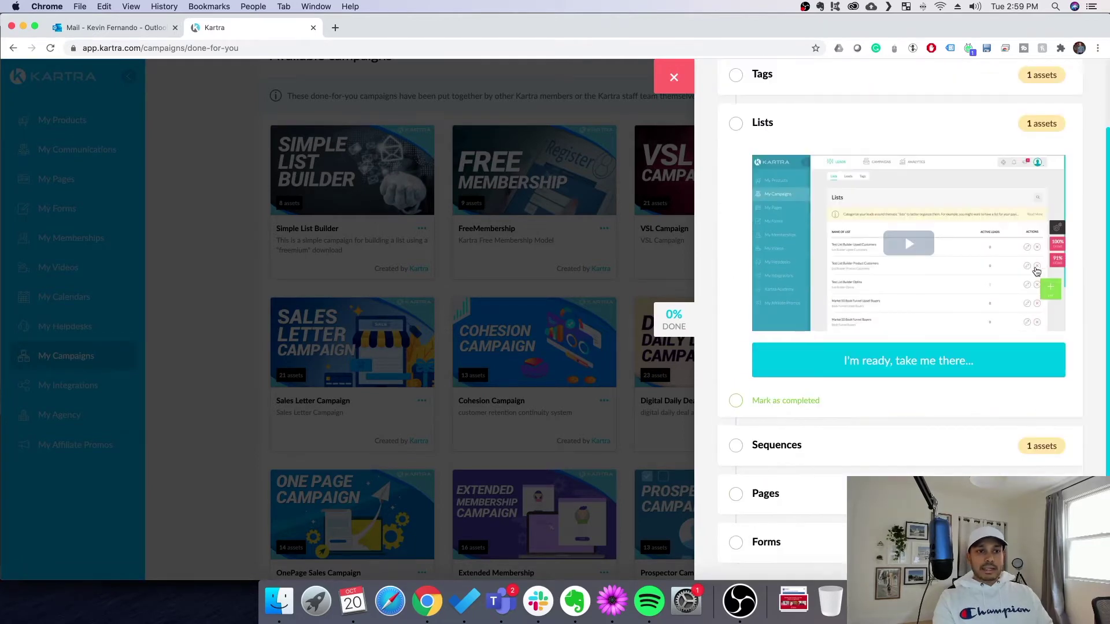
click(896, 453)
scroll(1009, 264, down, 2)
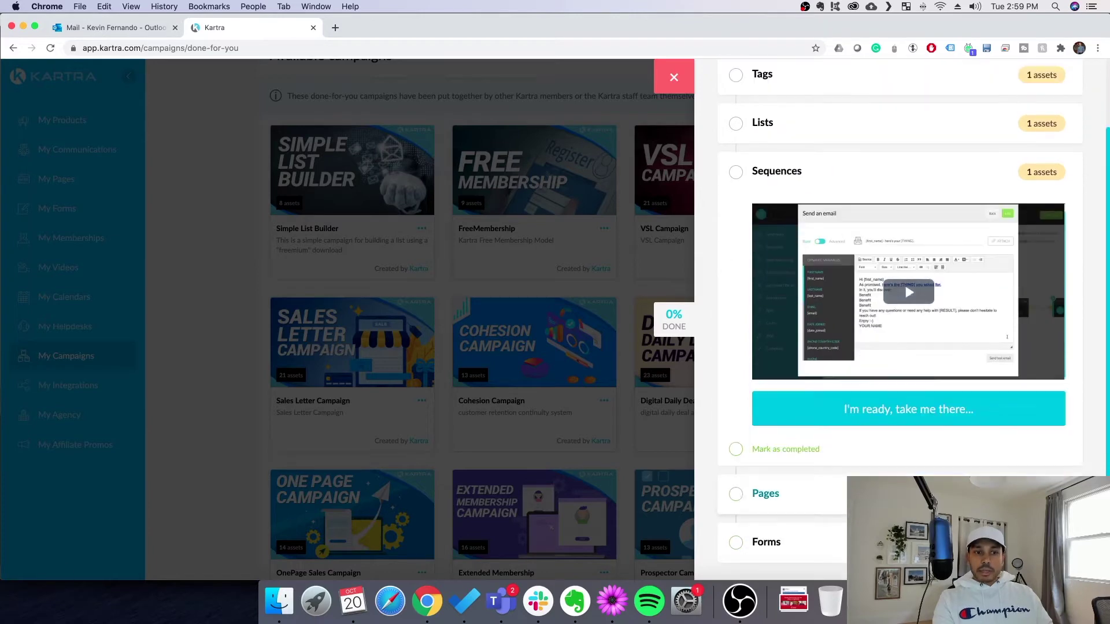
scroll(901, 271, up, 2)
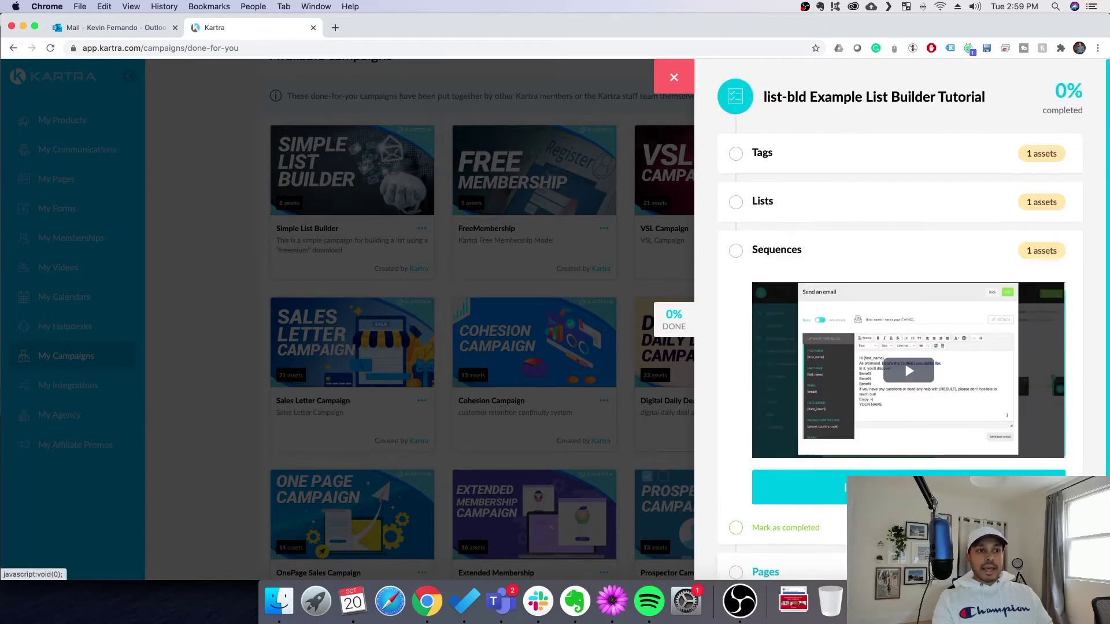
Return to the Tags step and follow its link to the Tags page
click(867, 157)
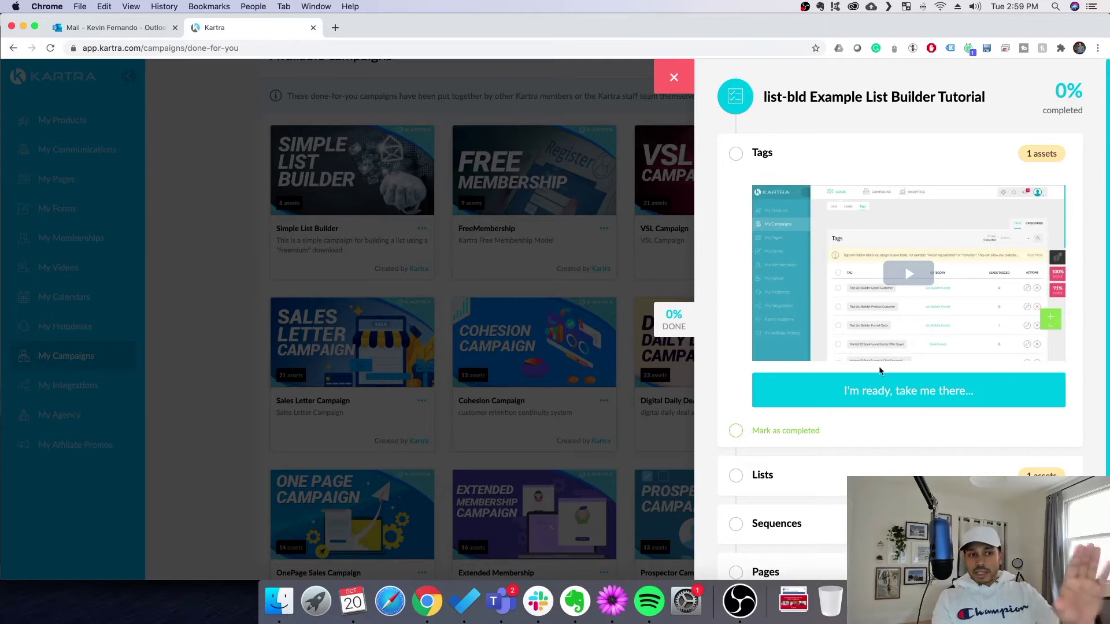
scroll(877, 370, down, 3)
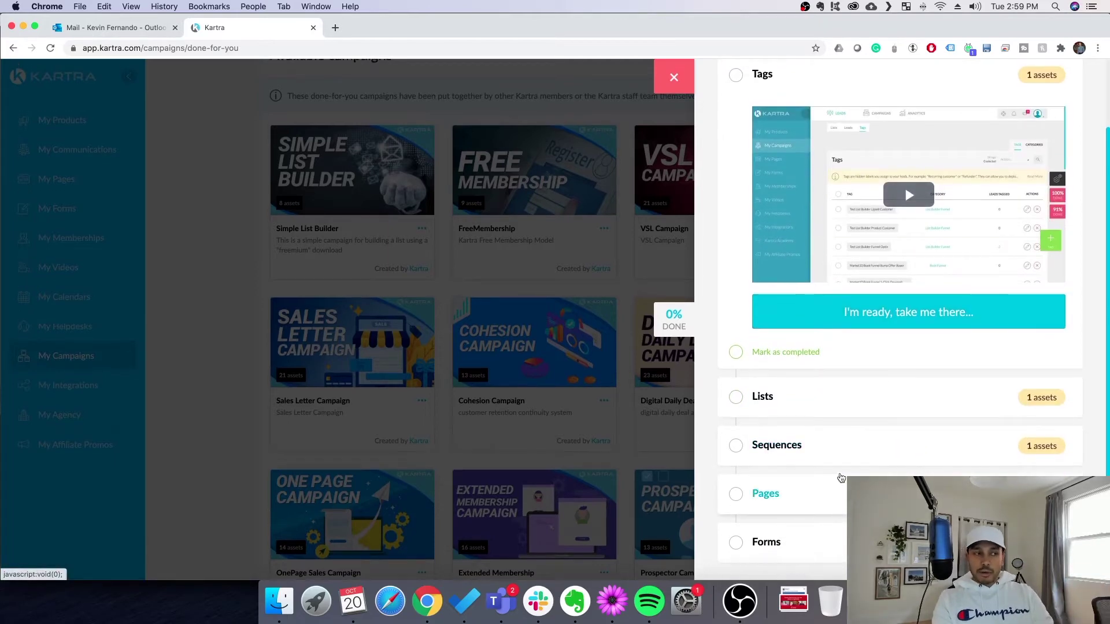
scroll(875, 395, up, 3)
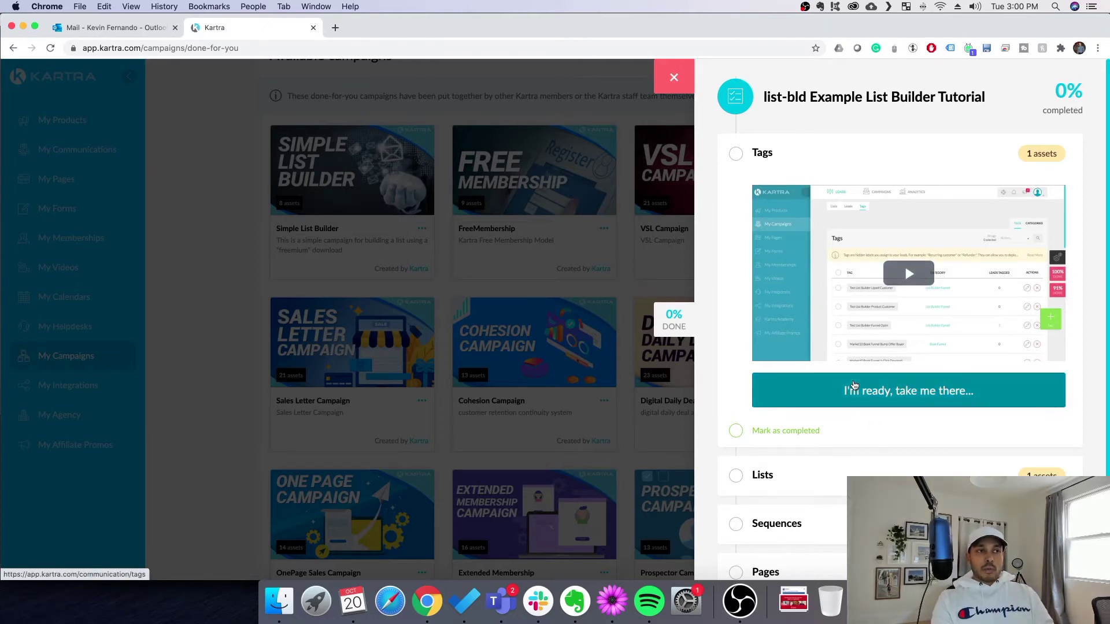
click(854, 385)
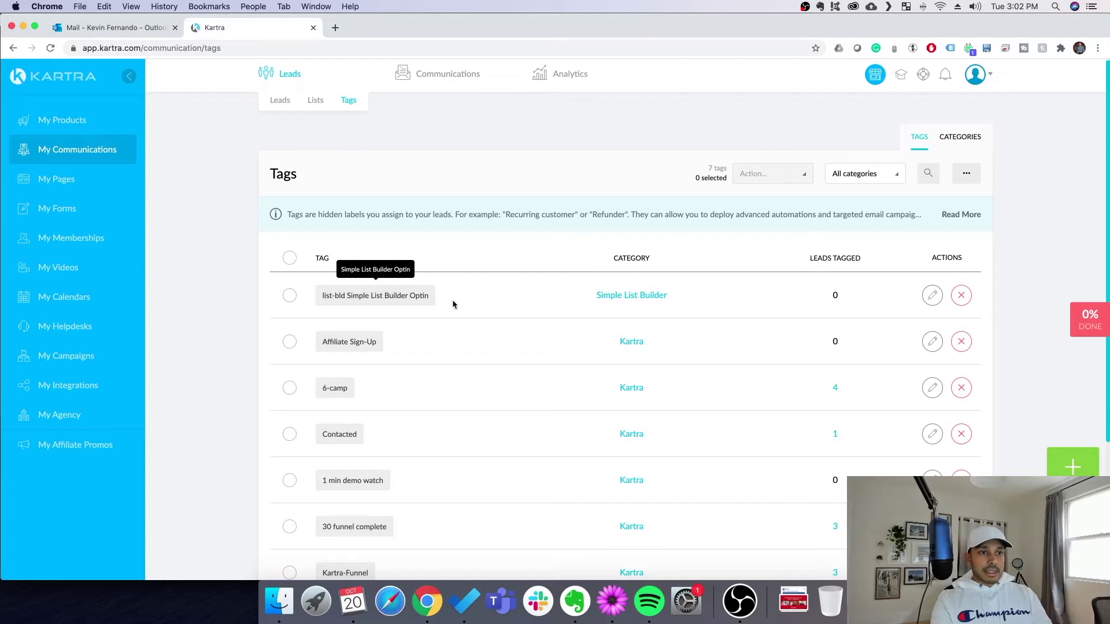
Inspect the list-bld Simple List Builder Optin tag's settings and cancel without changes
click(928, 300)
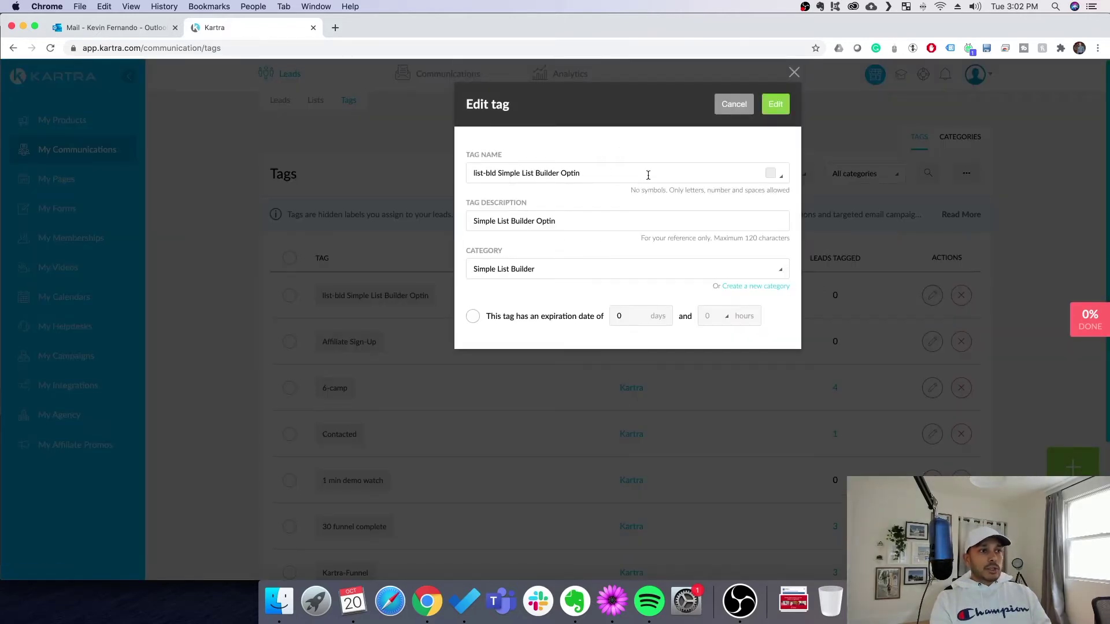
click(742, 105)
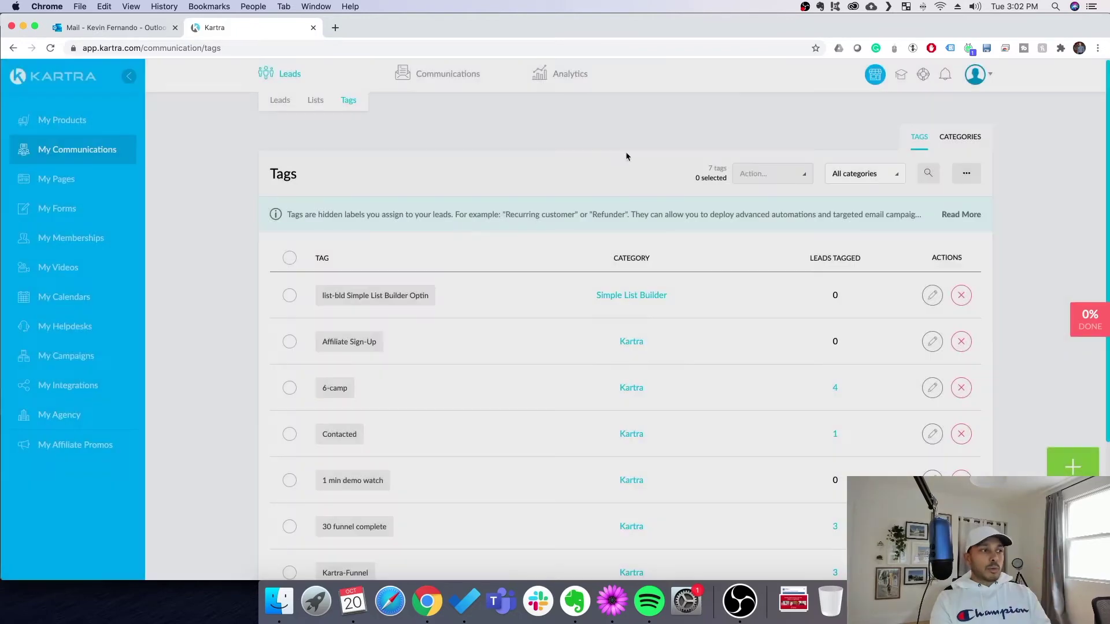
Mark the Tags step as completed in the setup checklist
click(1089, 319)
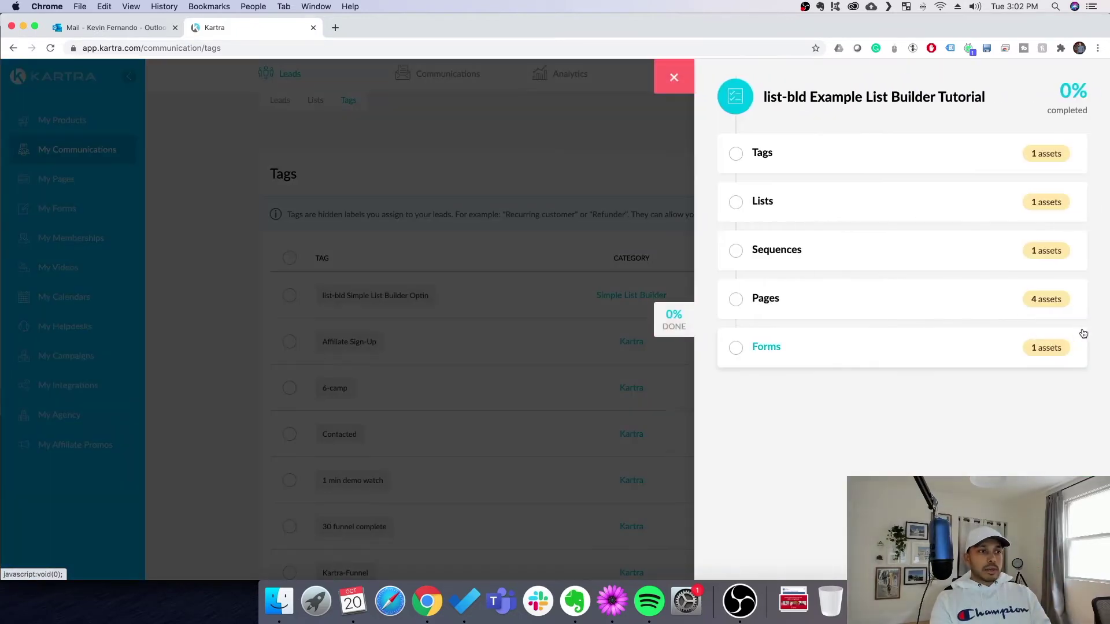
click(817, 151)
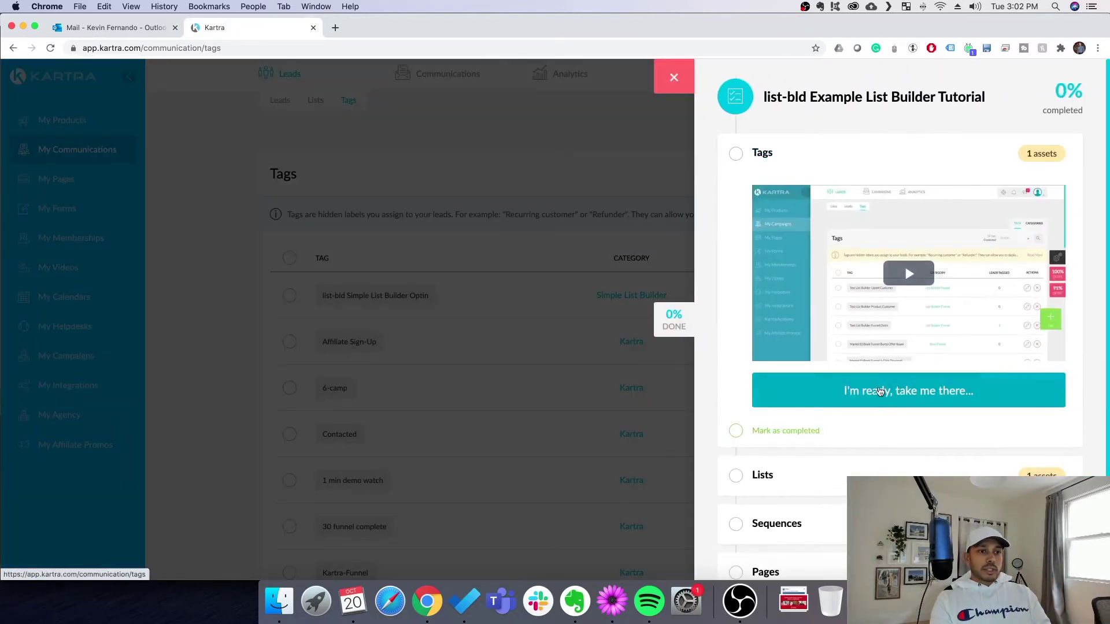
click(794, 432)
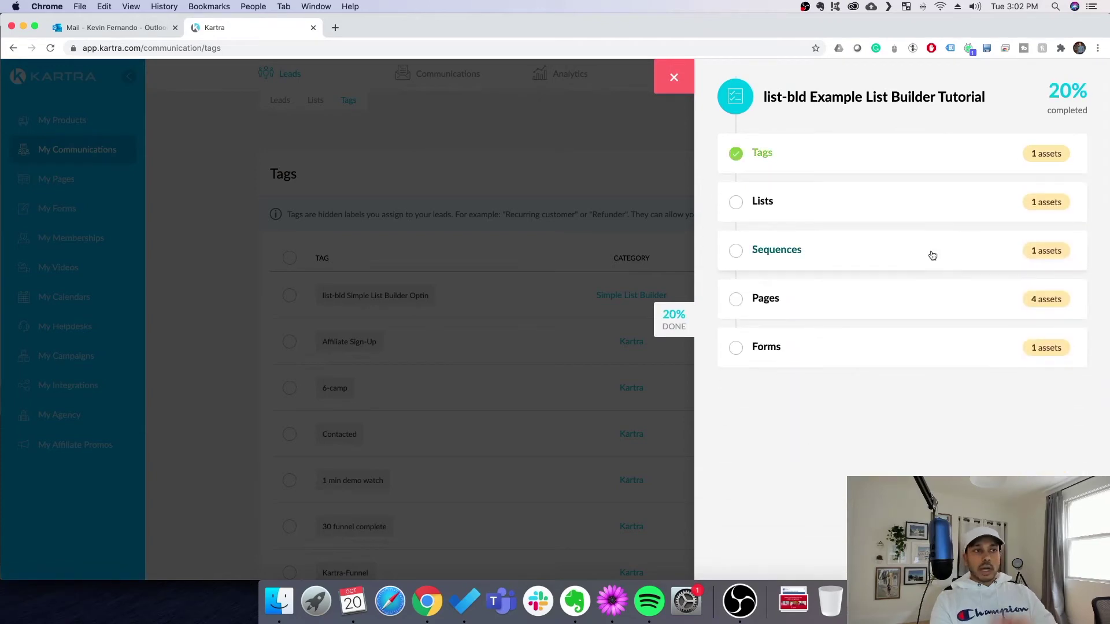
Go to the Lists page and inspect the list-bld List Builder Optins list, cancelling without changes
click(875, 219)
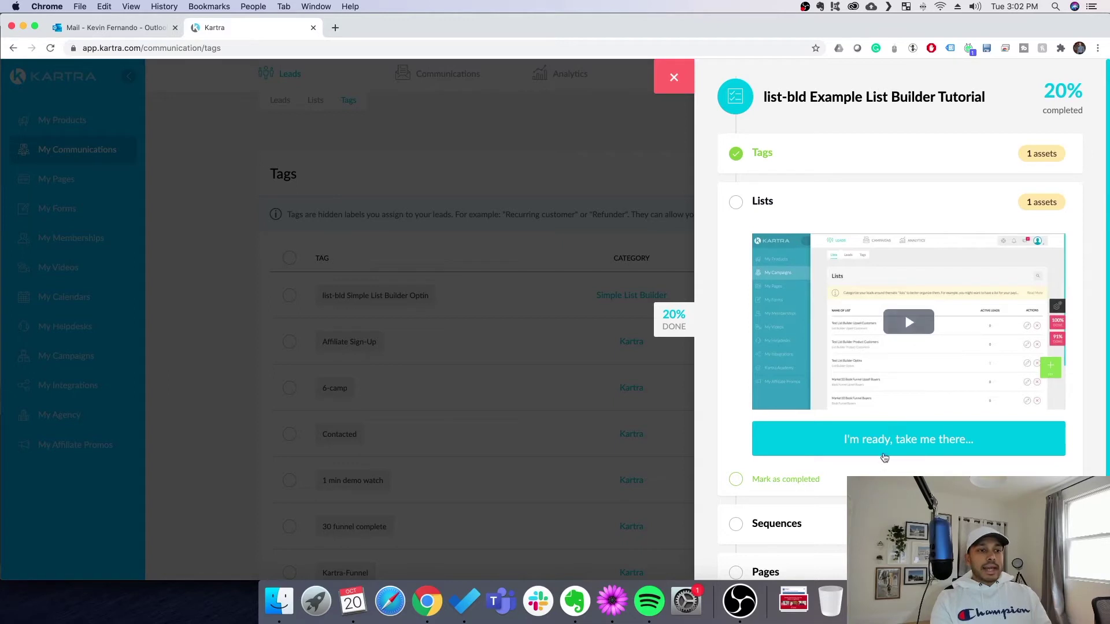
click(888, 451)
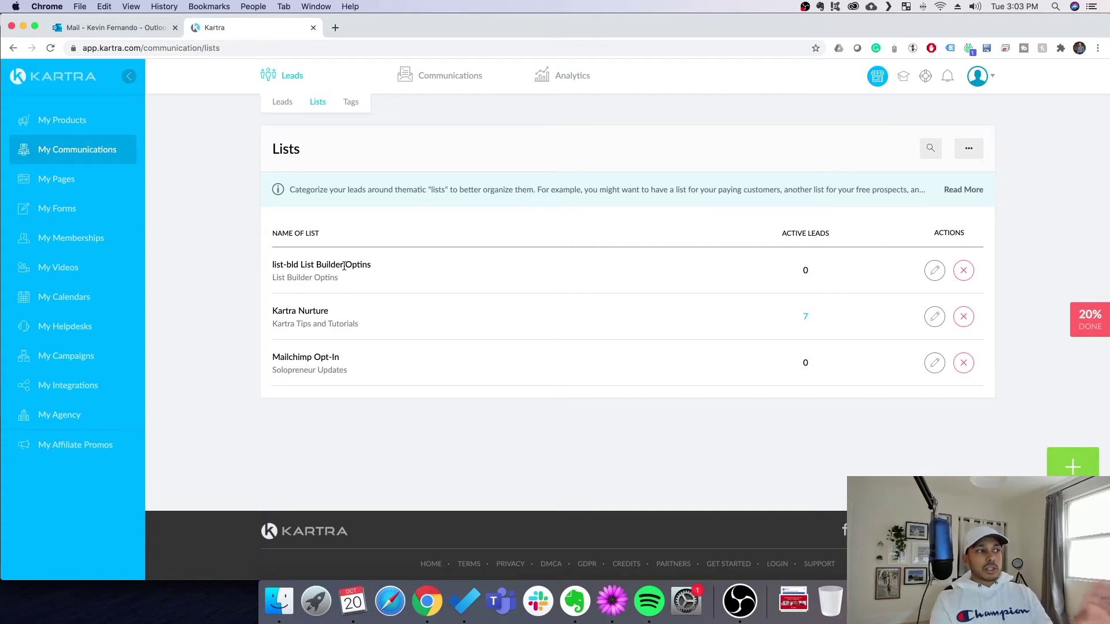
click(937, 274)
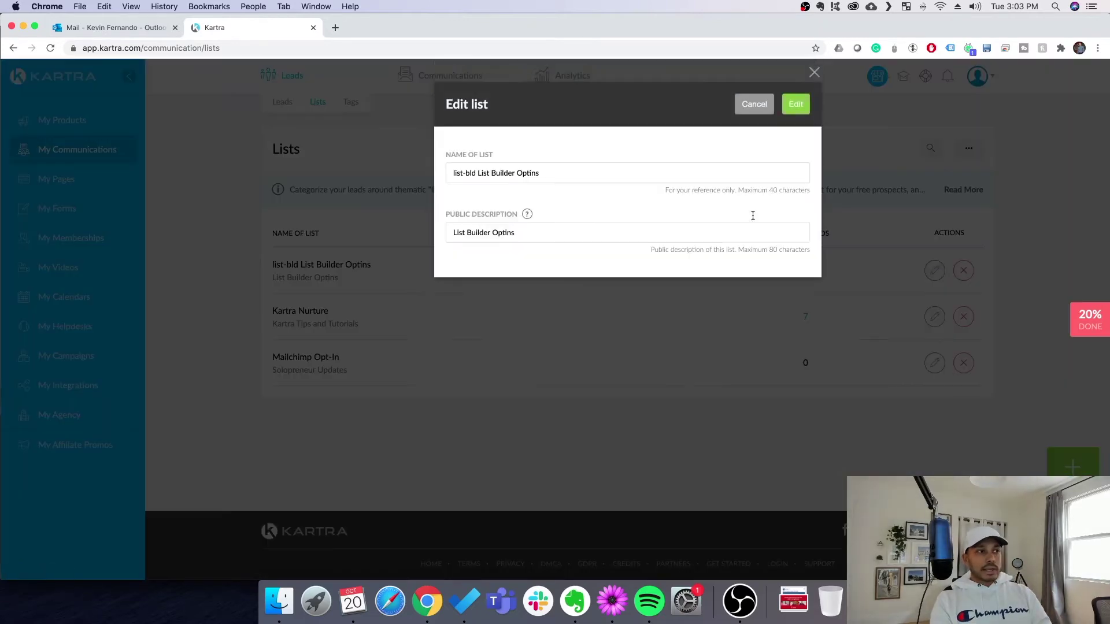
click(756, 105)
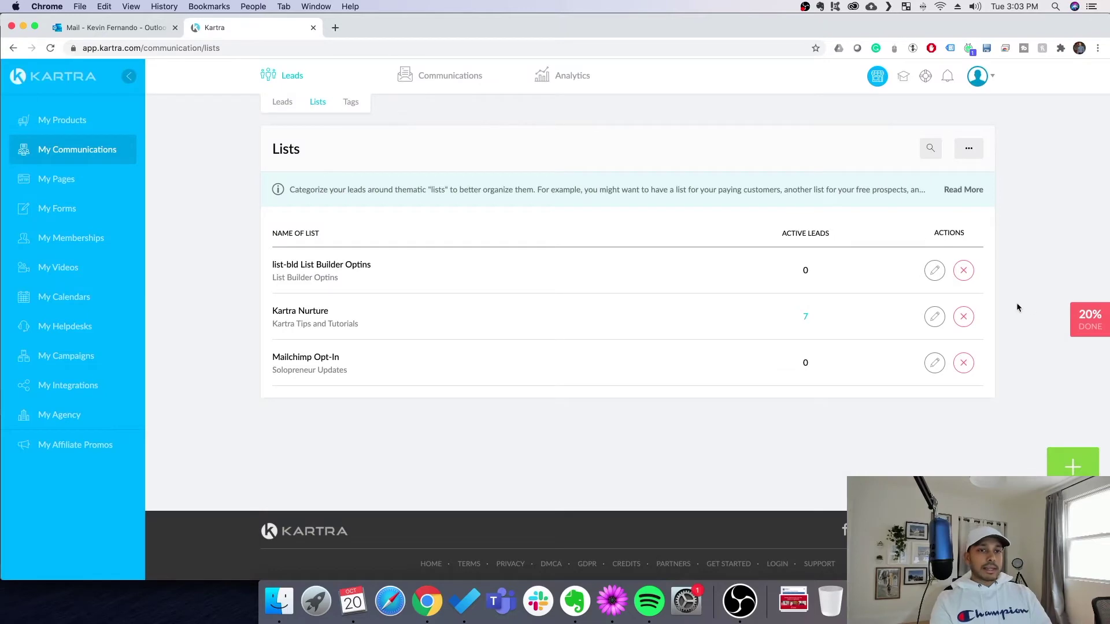
Mark the Lists step as completed, bringing setup to 40%
click(1091, 317)
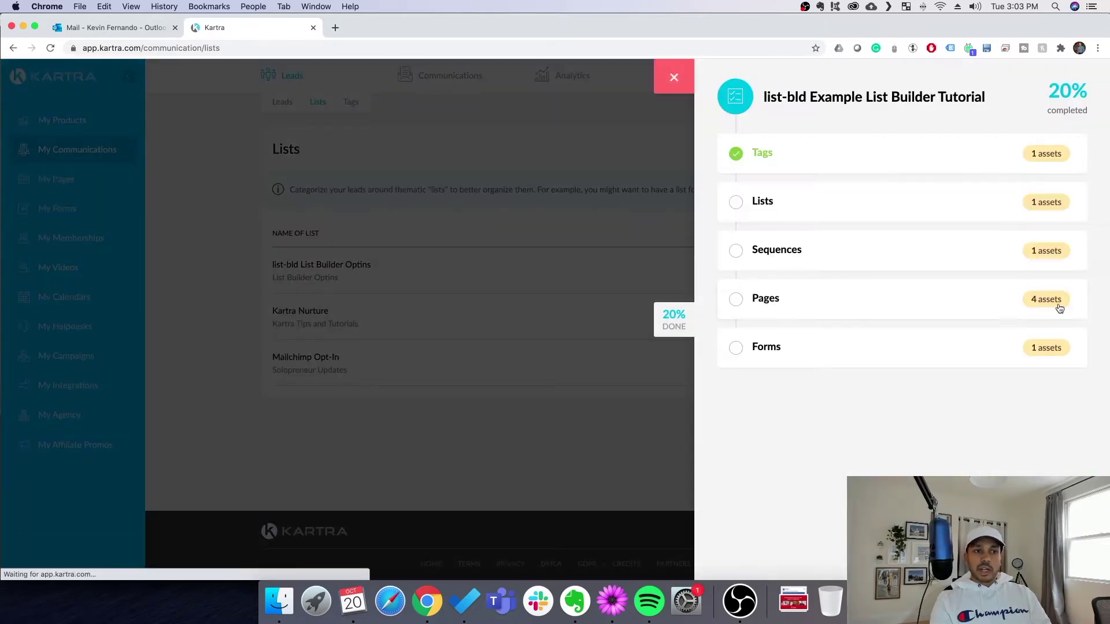
click(810, 203)
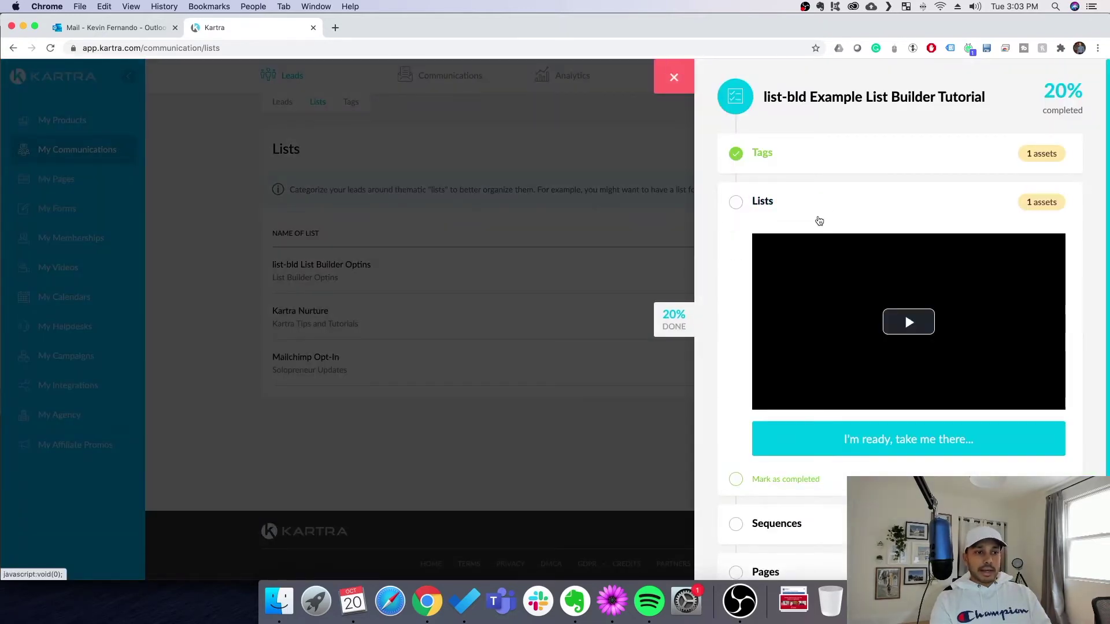
click(778, 480)
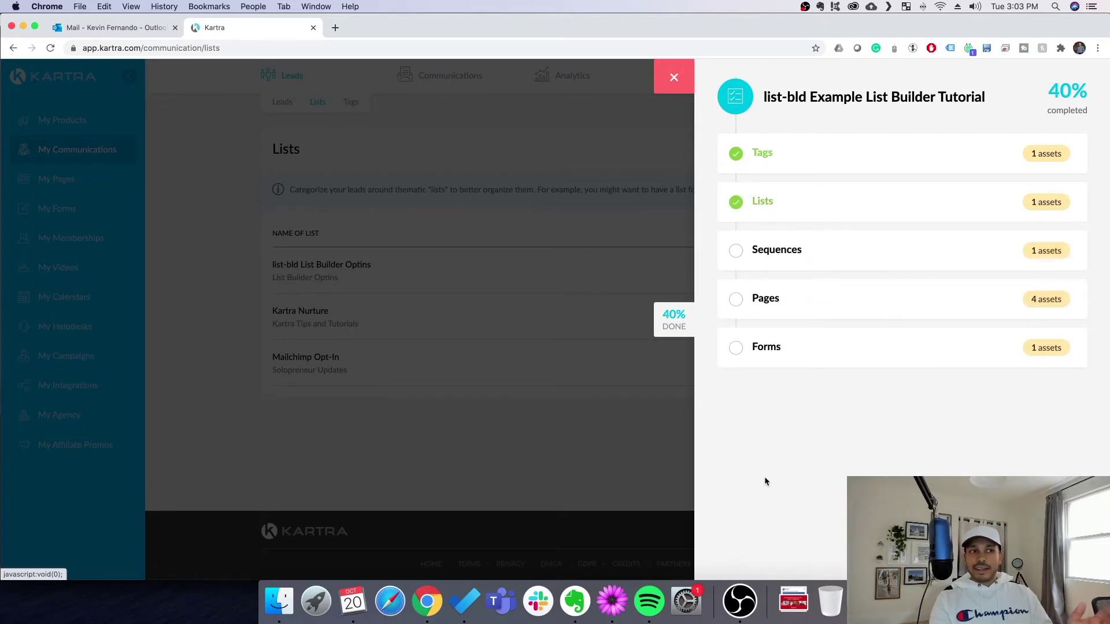
From the Sequences step, open the list-bld Simple List Builder sequence in the sequence builder
click(781, 256)
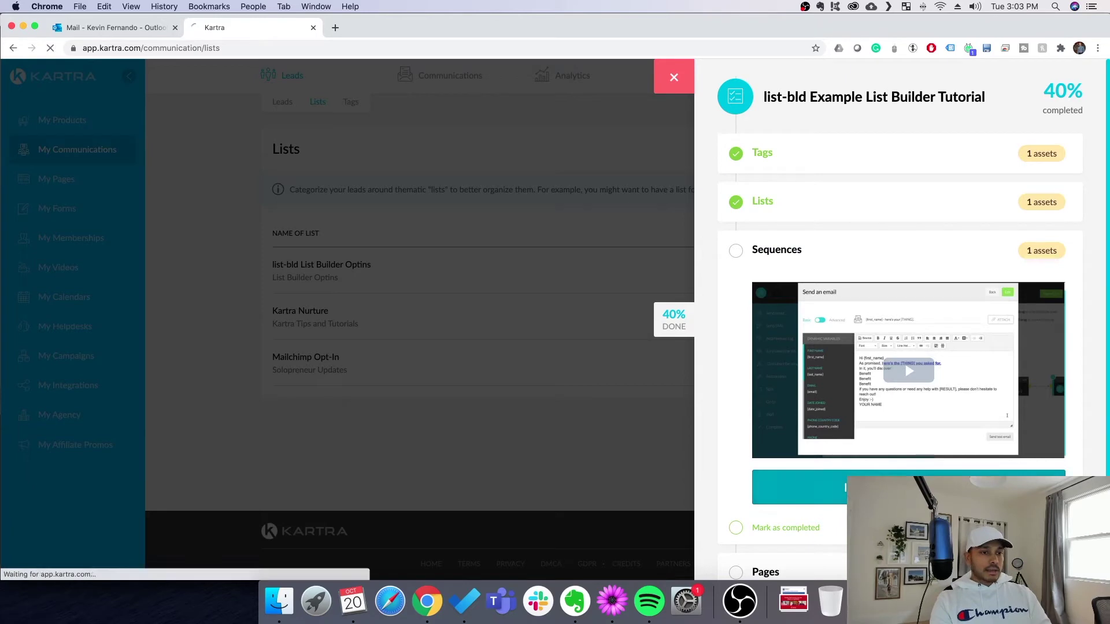
click(921, 382)
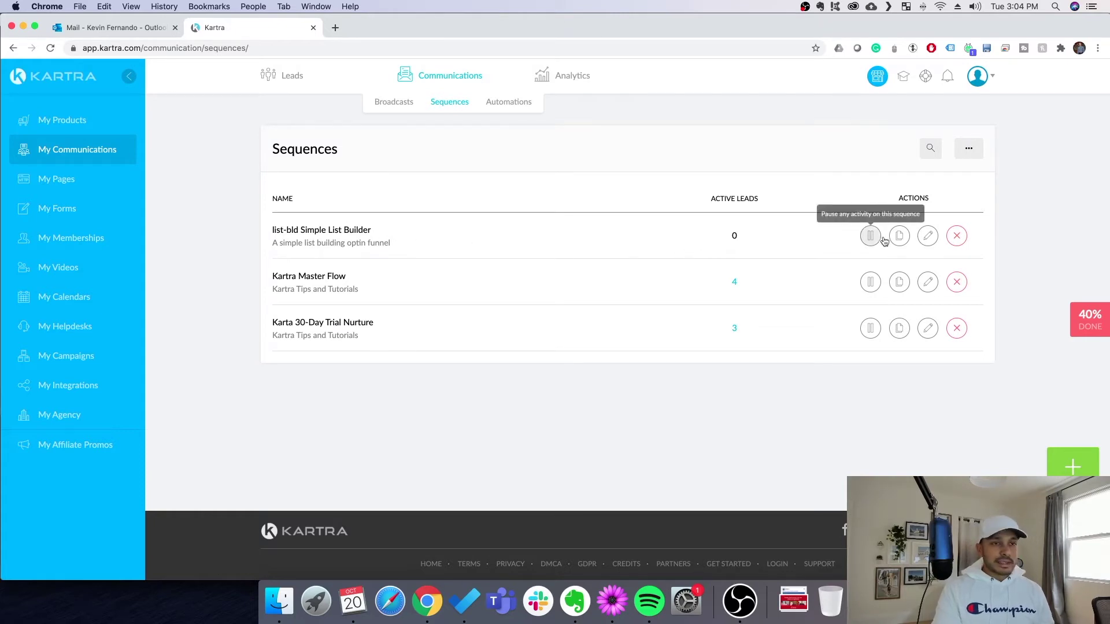
click(926, 237)
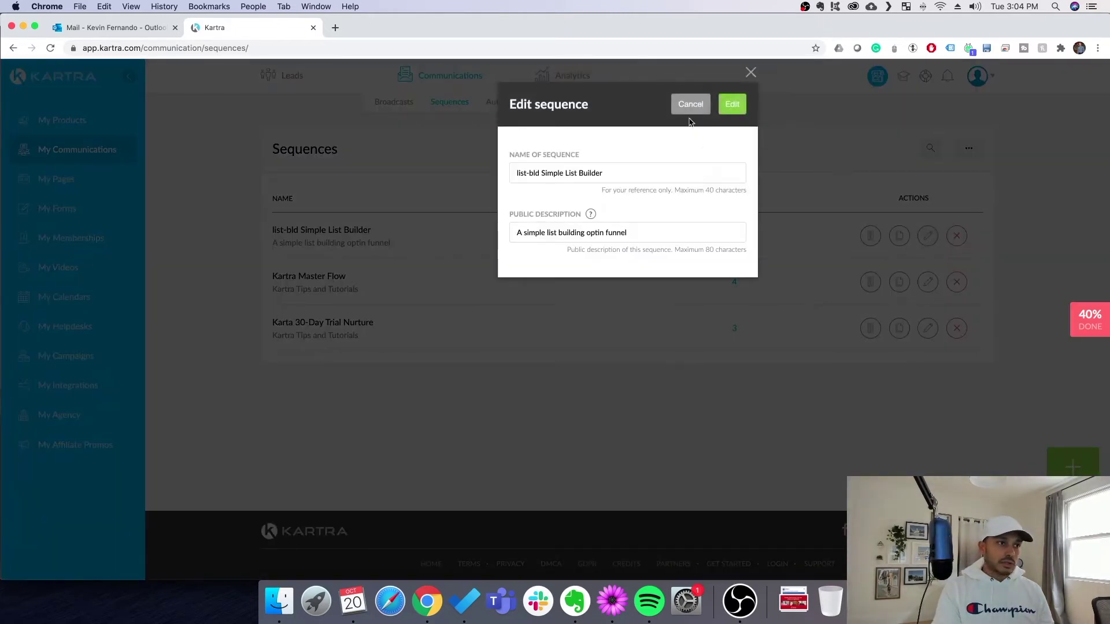
click(729, 104)
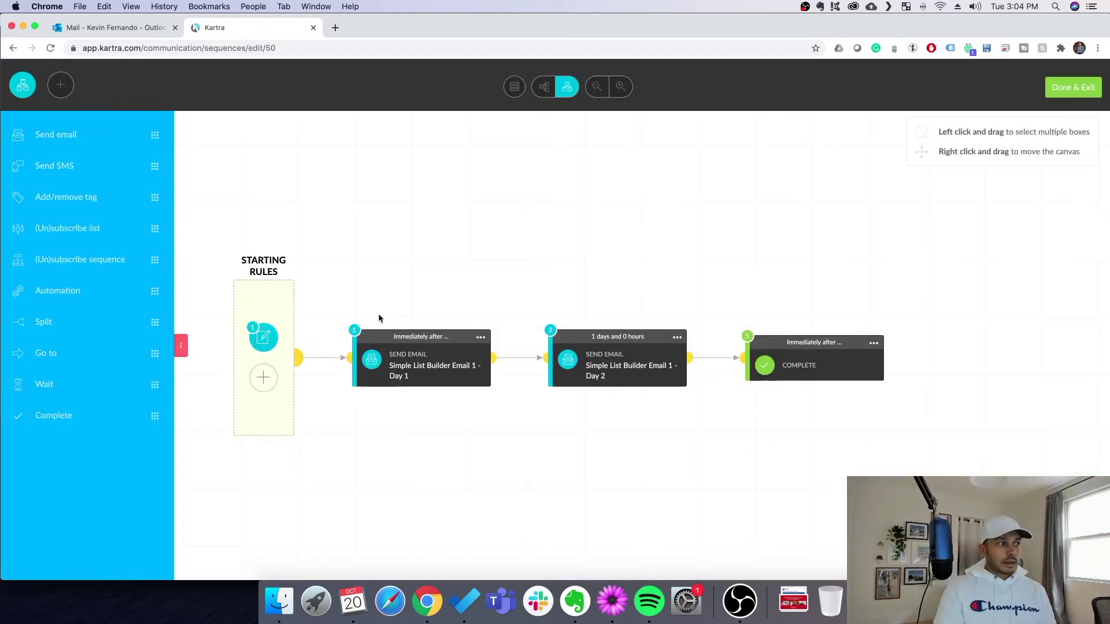
Try the horizontal sequence layout, restore vertical, and bring up the starting rule's Edit/Delete options
click(546, 88)
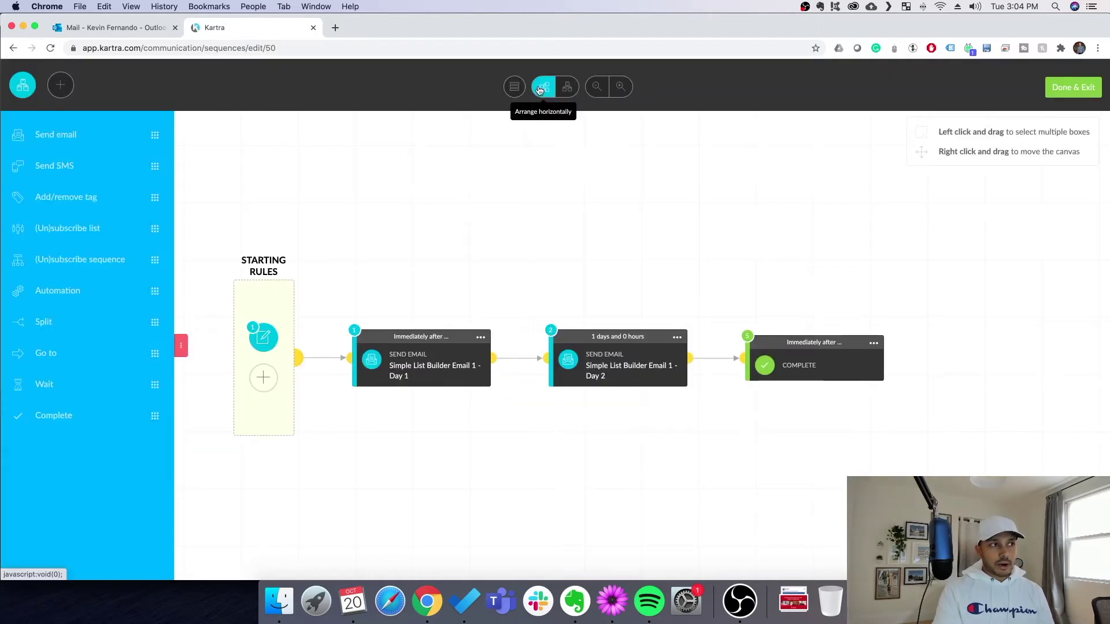
click(569, 87)
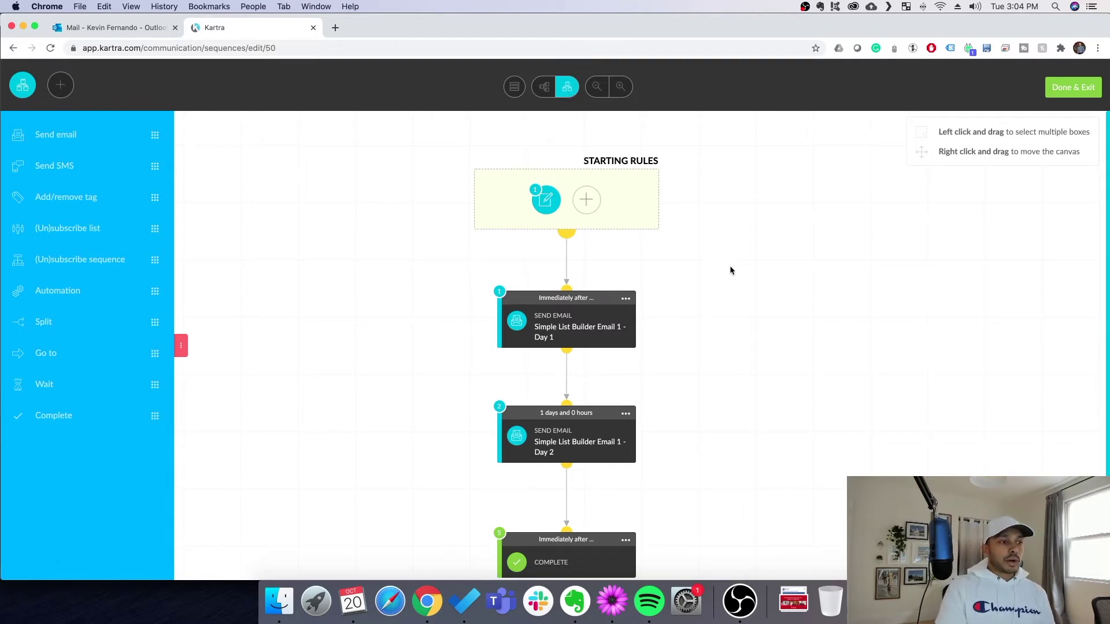
scroll(730, 270, down, 1)
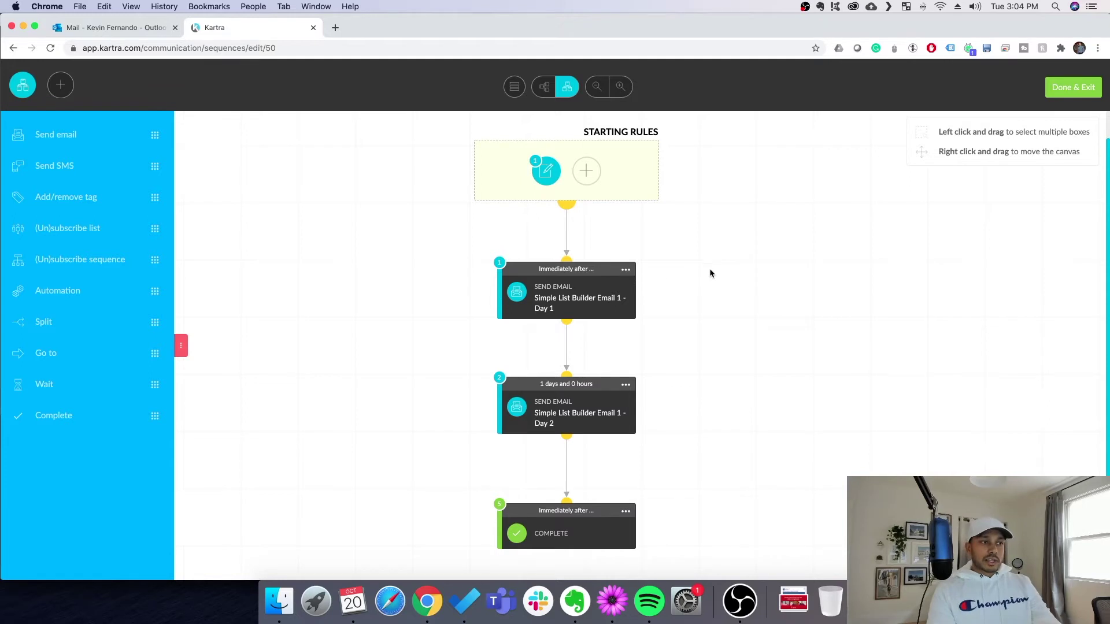
mouse_move(570, 280)
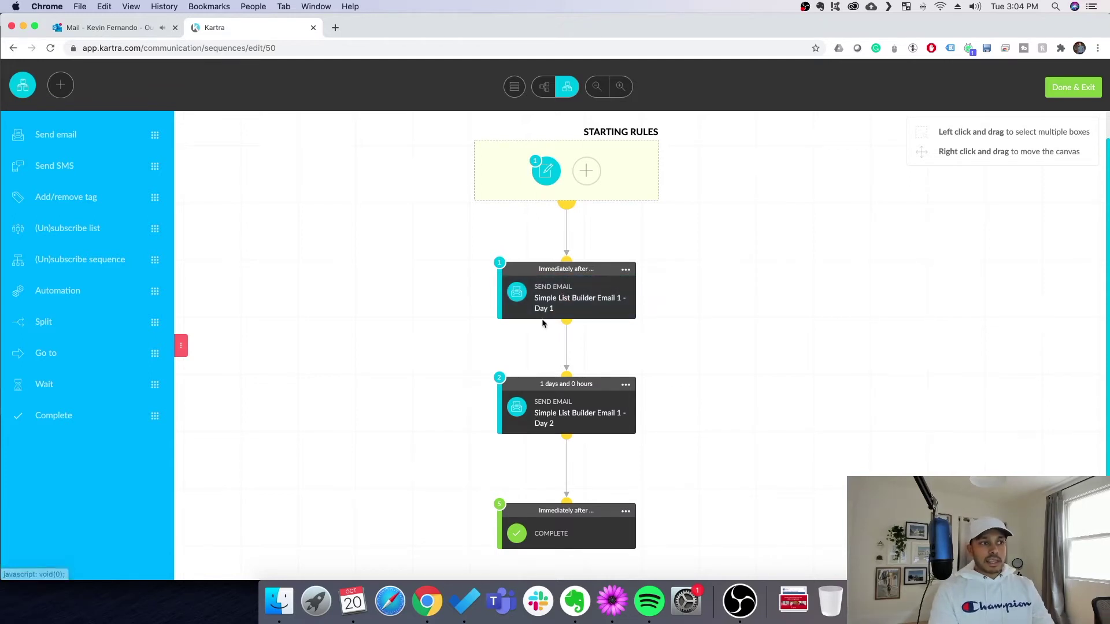
mouse_move(530, 412)
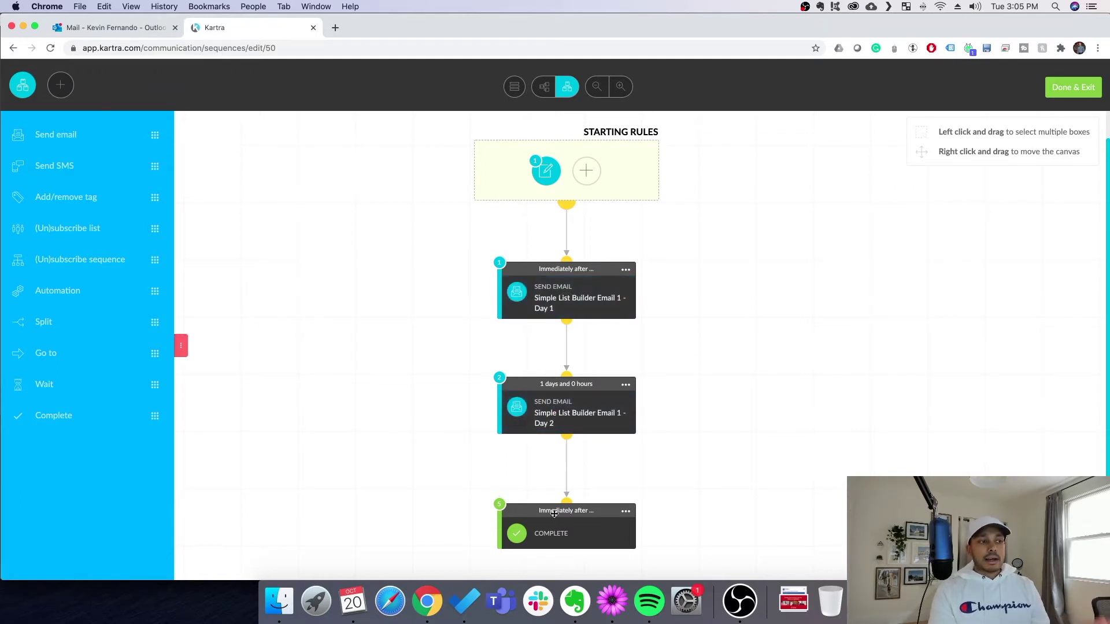
click(548, 171)
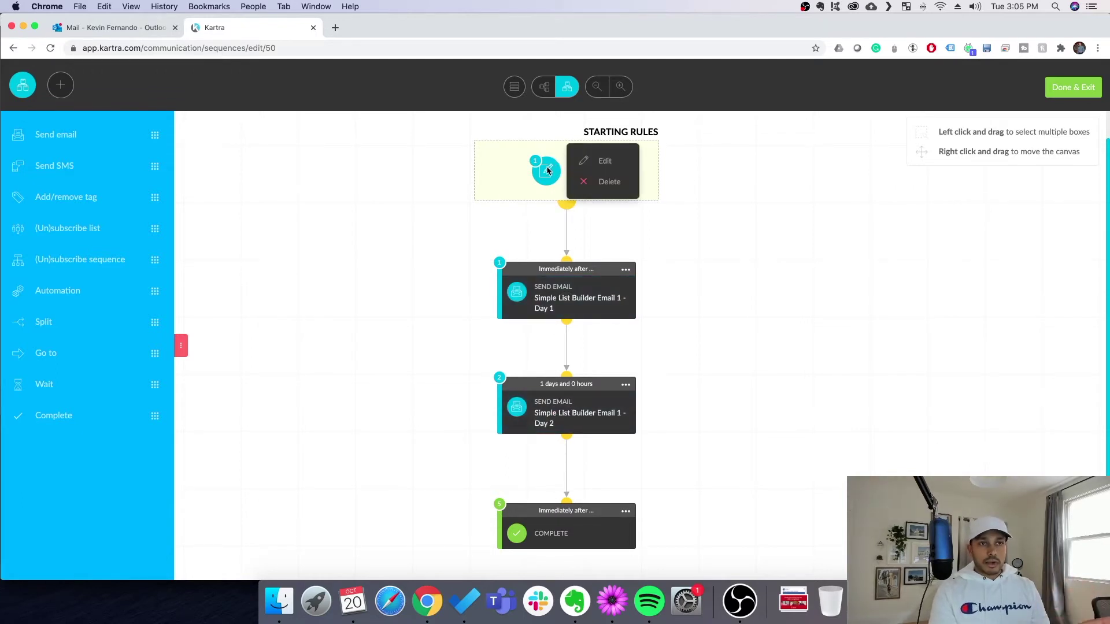
click(604, 163)
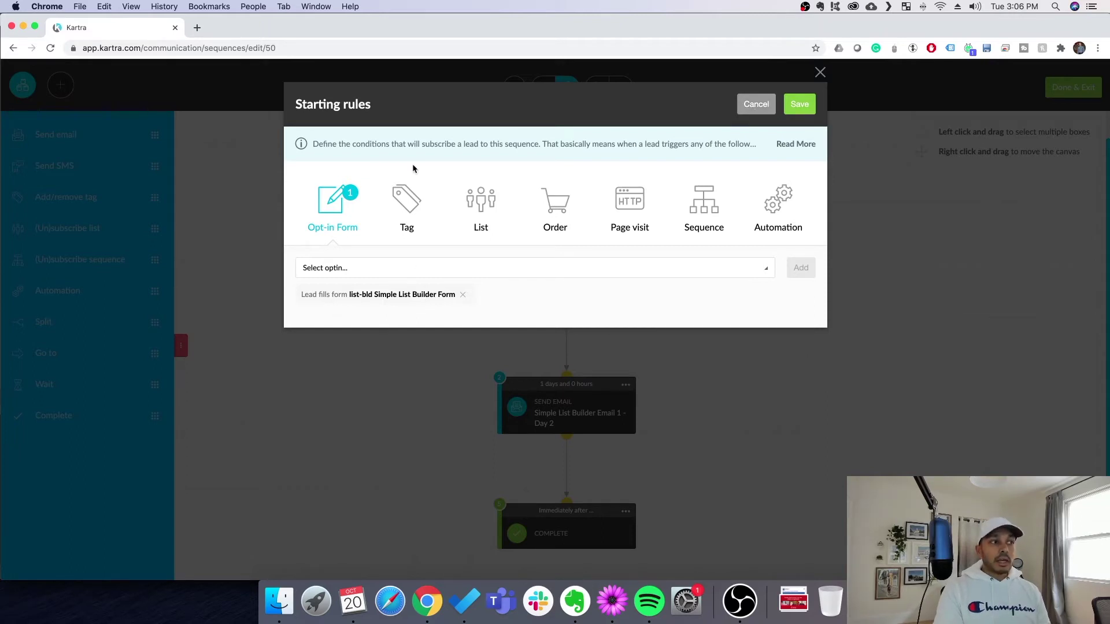
click(408, 213)
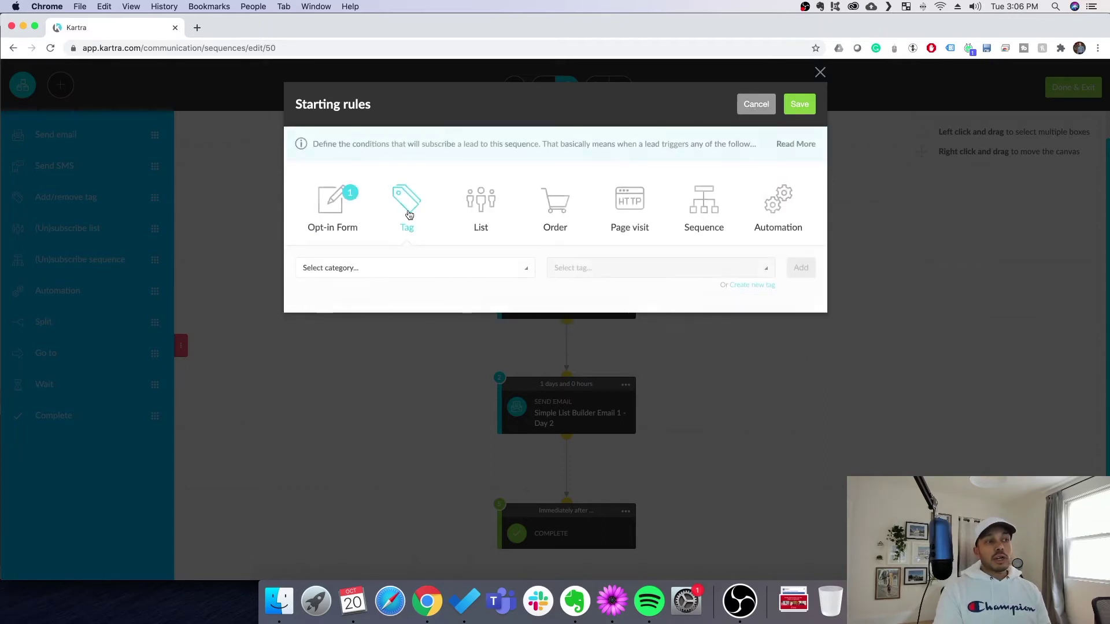
click(441, 268)
scroll(399, 384, down, 3)
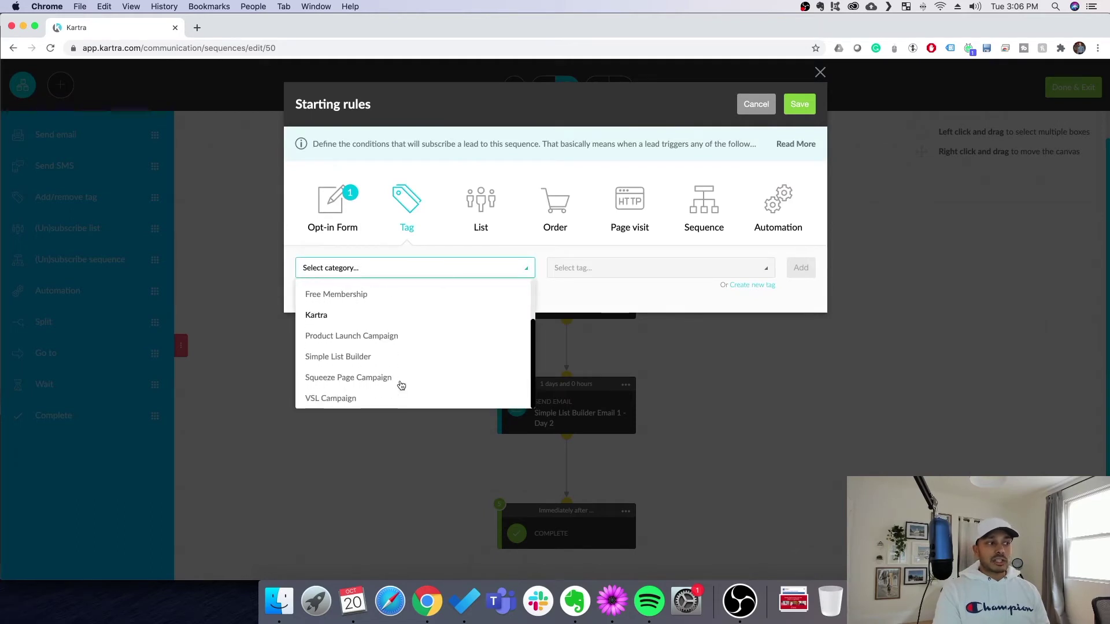
scroll(405, 379, up, 3)
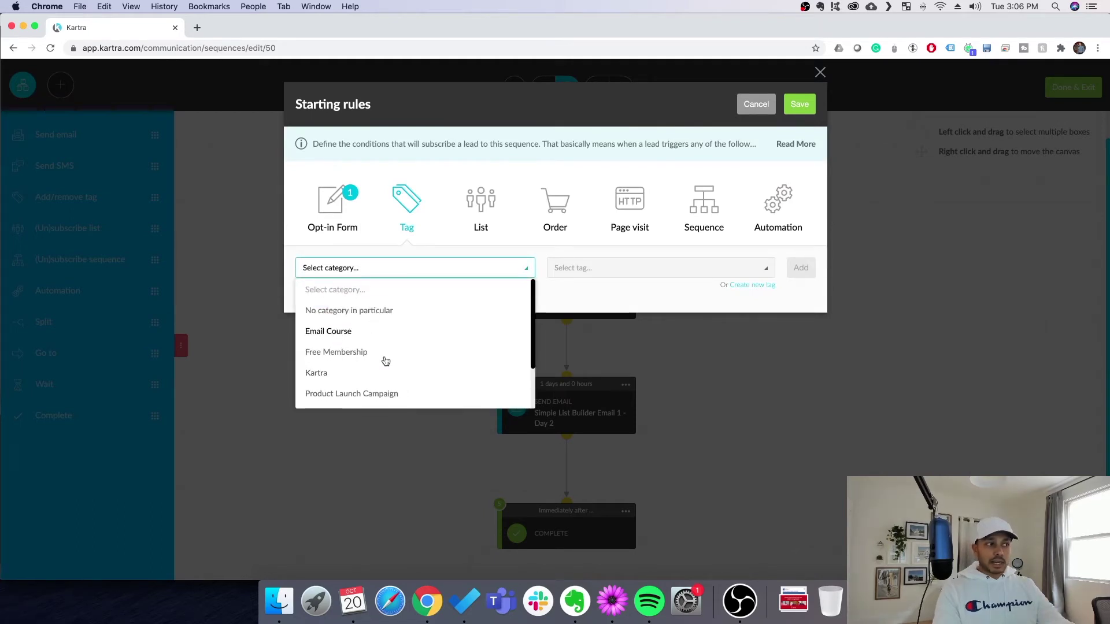
scroll(354, 370, down, 3)
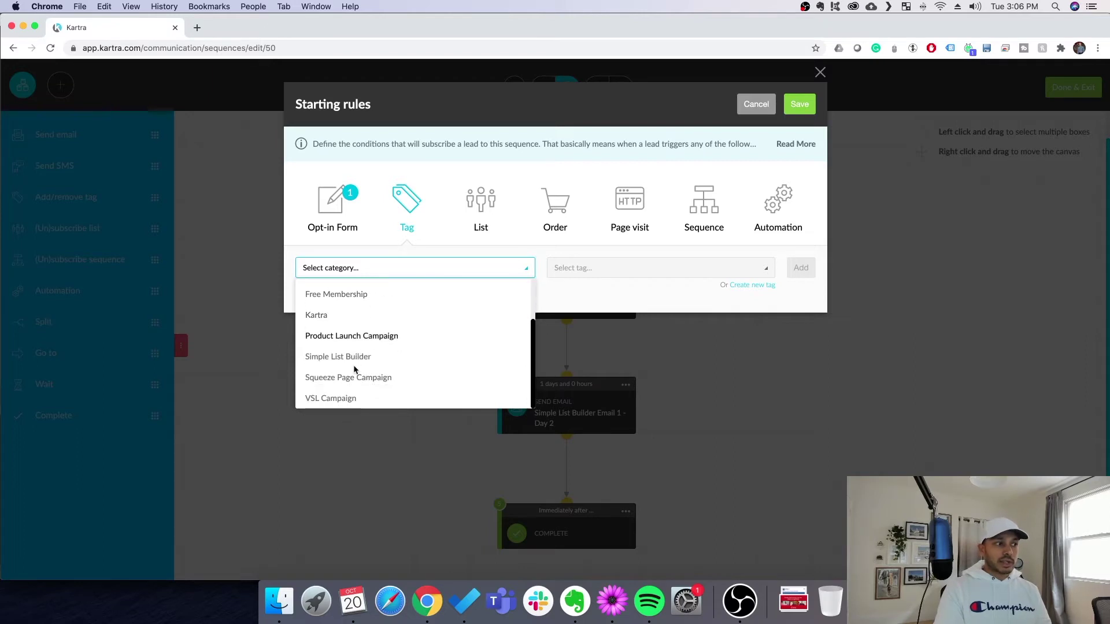
click(387, 356)
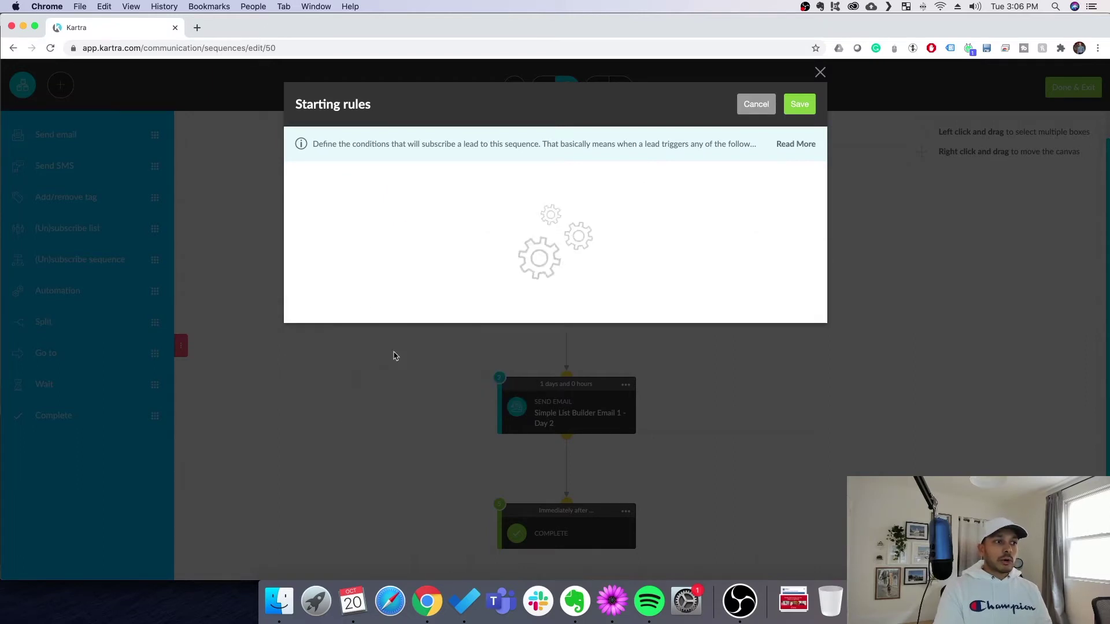
click(584, 277)
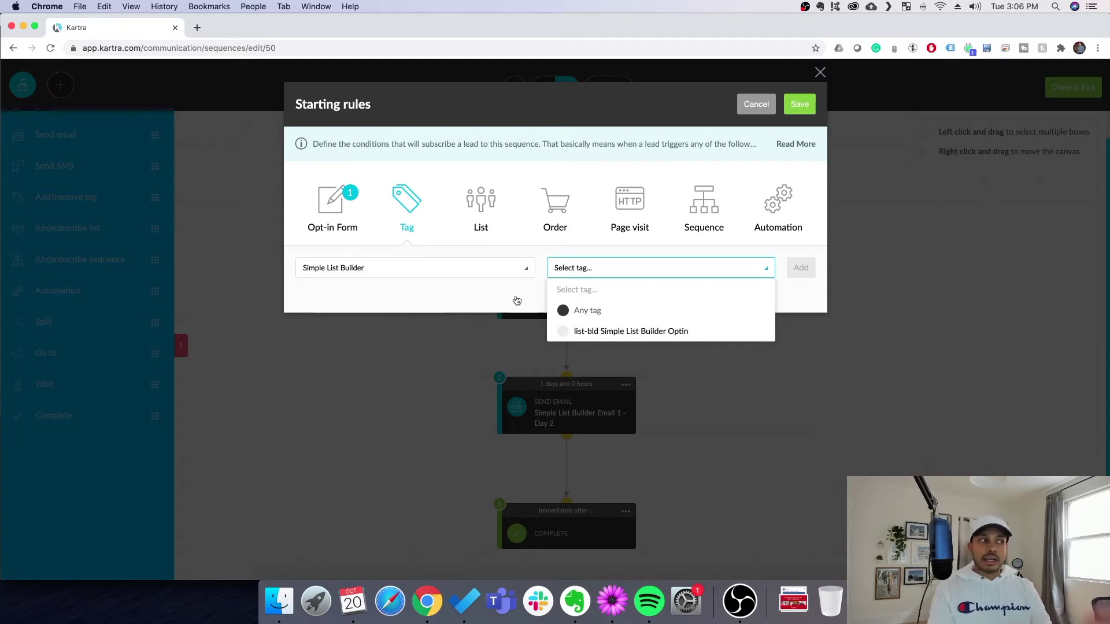
scroll(750, 119, down, 1)
click(756, 91)
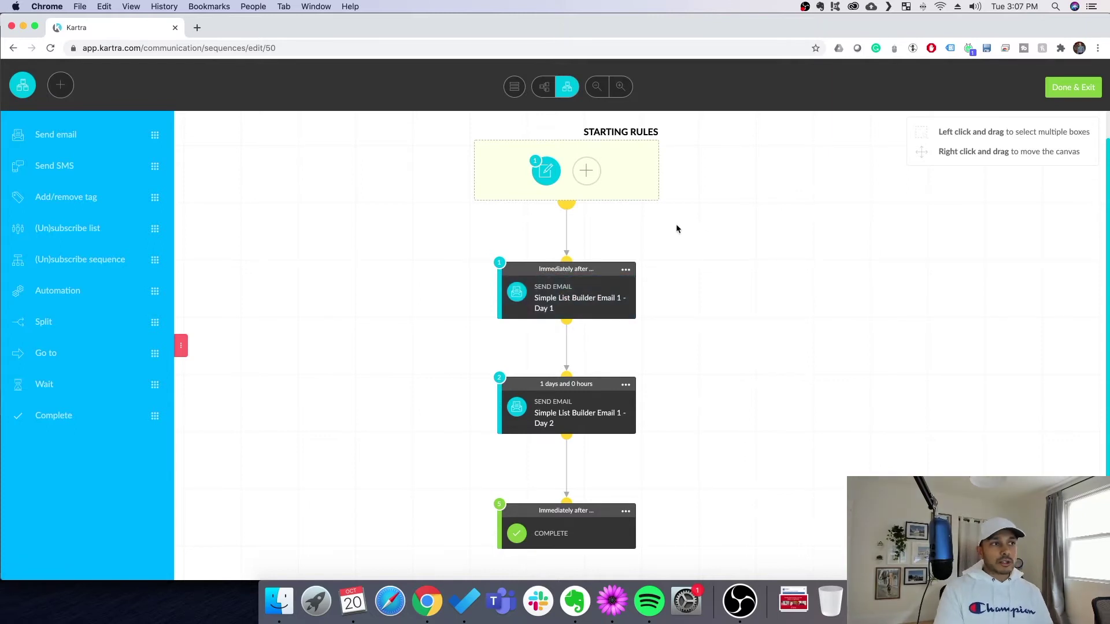
Preview the Day 1 email step and its content, then open the Day 1 card's options
click(541, 176)
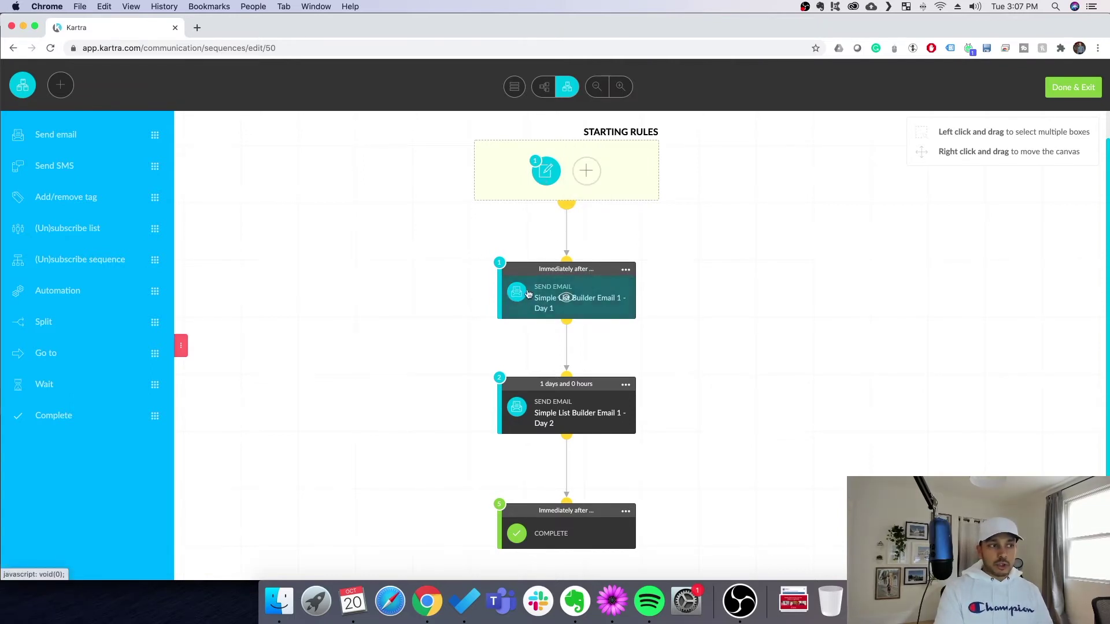
click(565, 297)
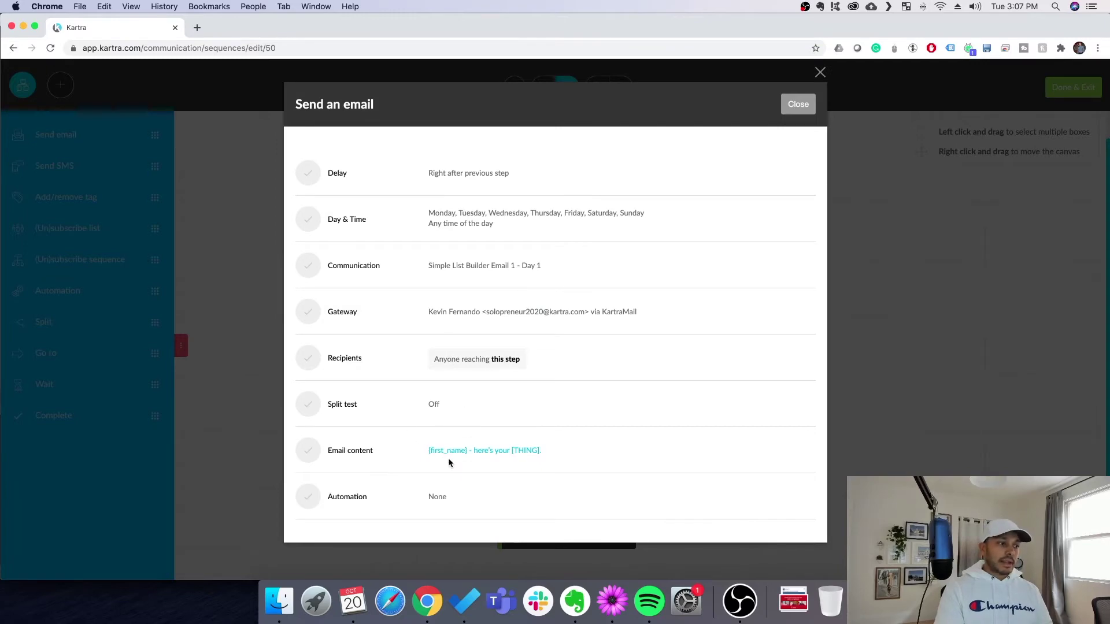
click(480, 452)
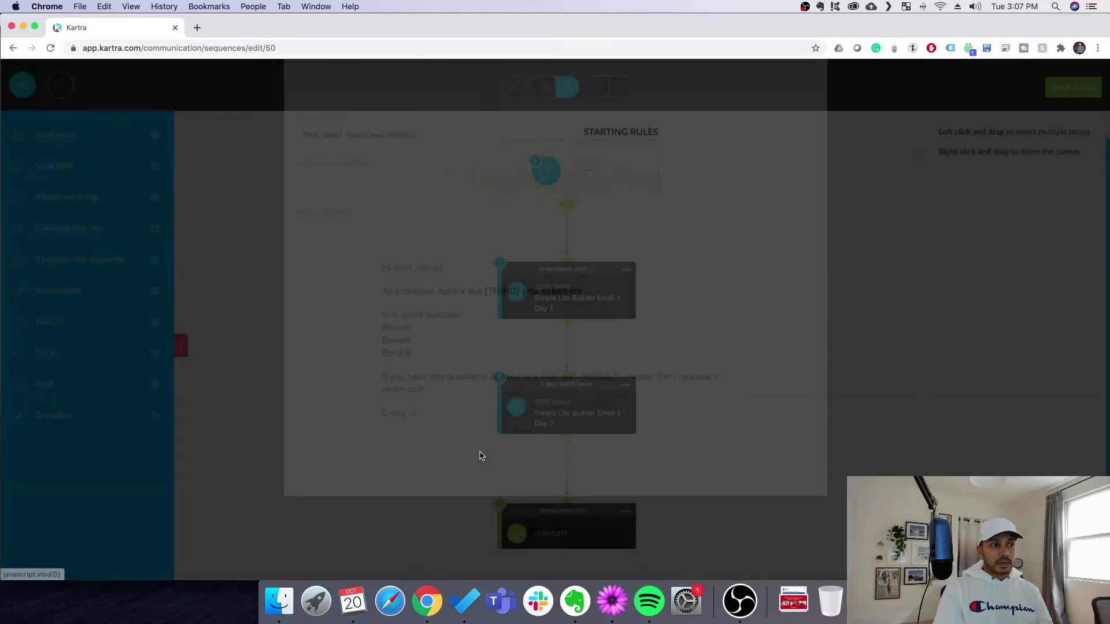
click(798, 104)
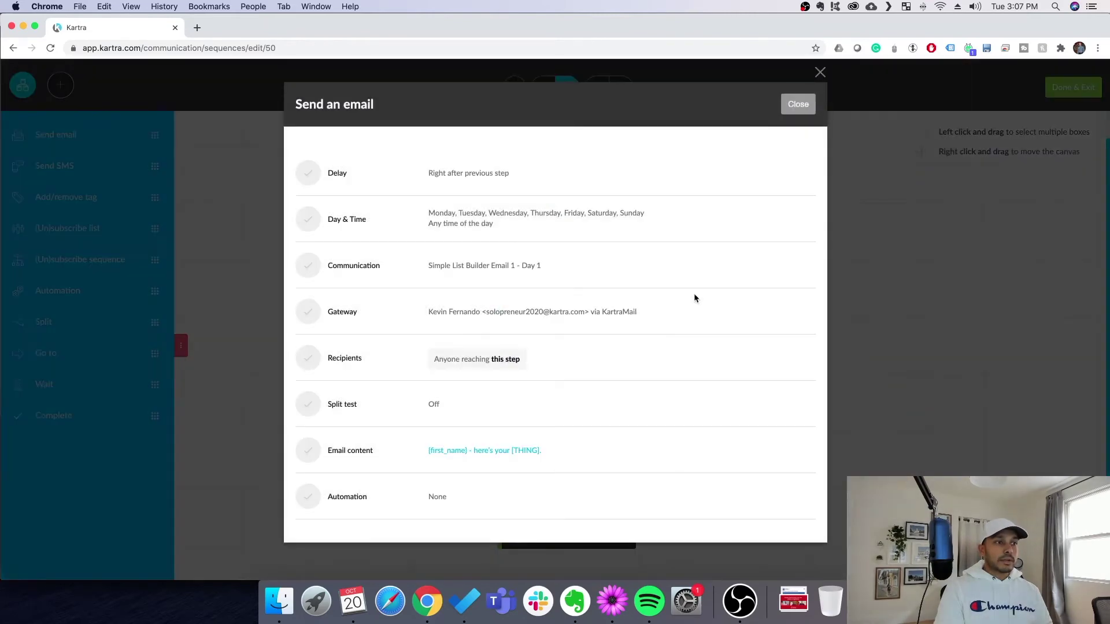
click(801, 103)
click(626, 269)
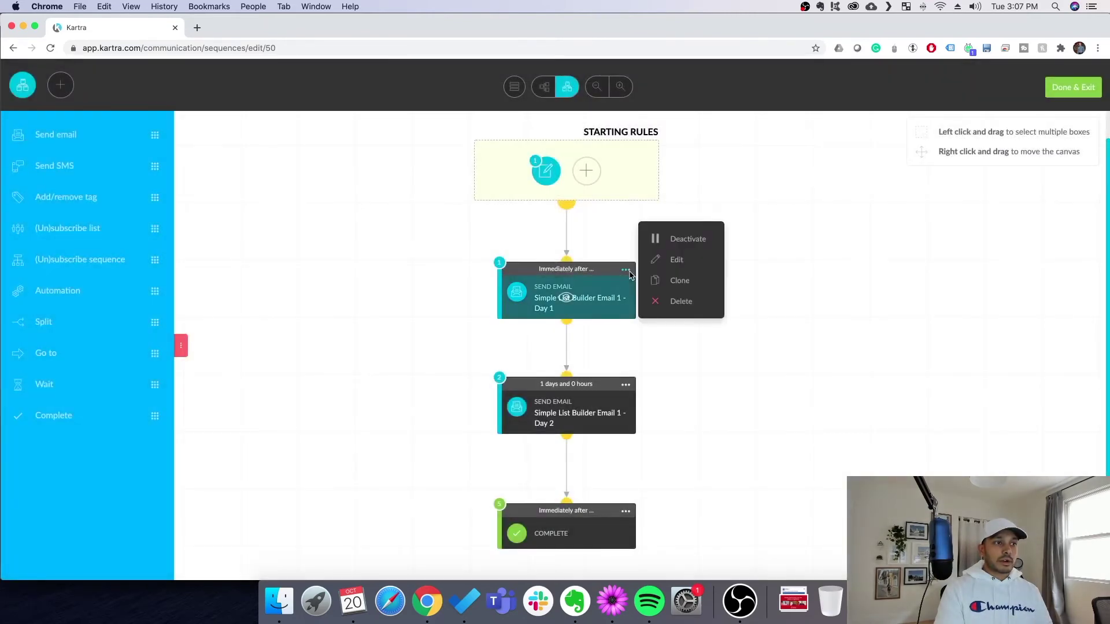
Open the Day 1 email editor and review its body, selecting the {first_name} greeting variable
click(677, 260)
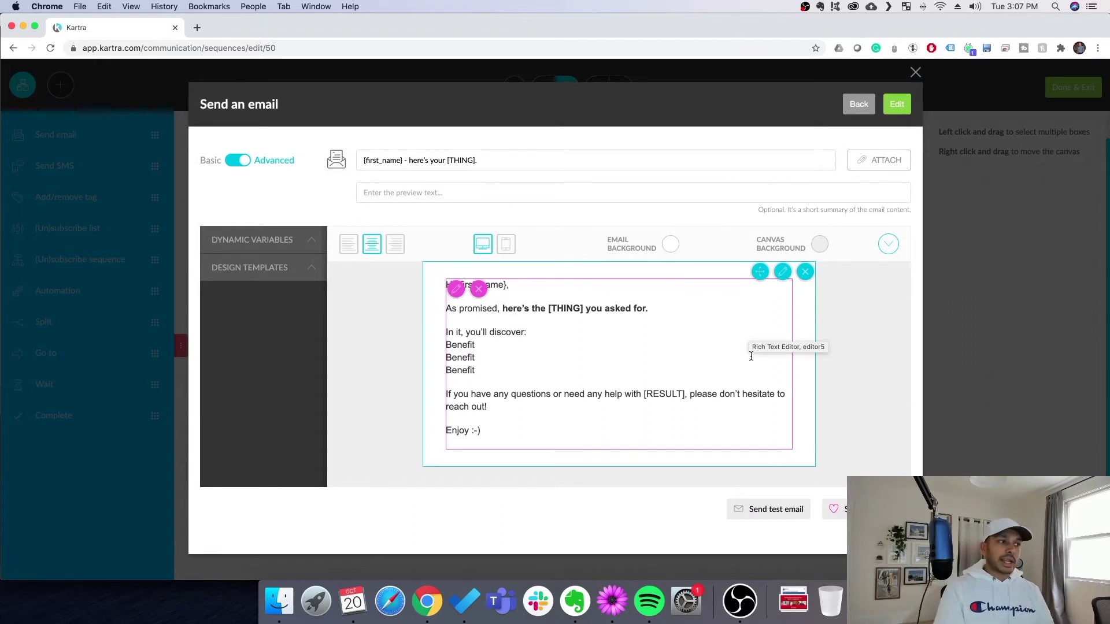
click(564, 344)
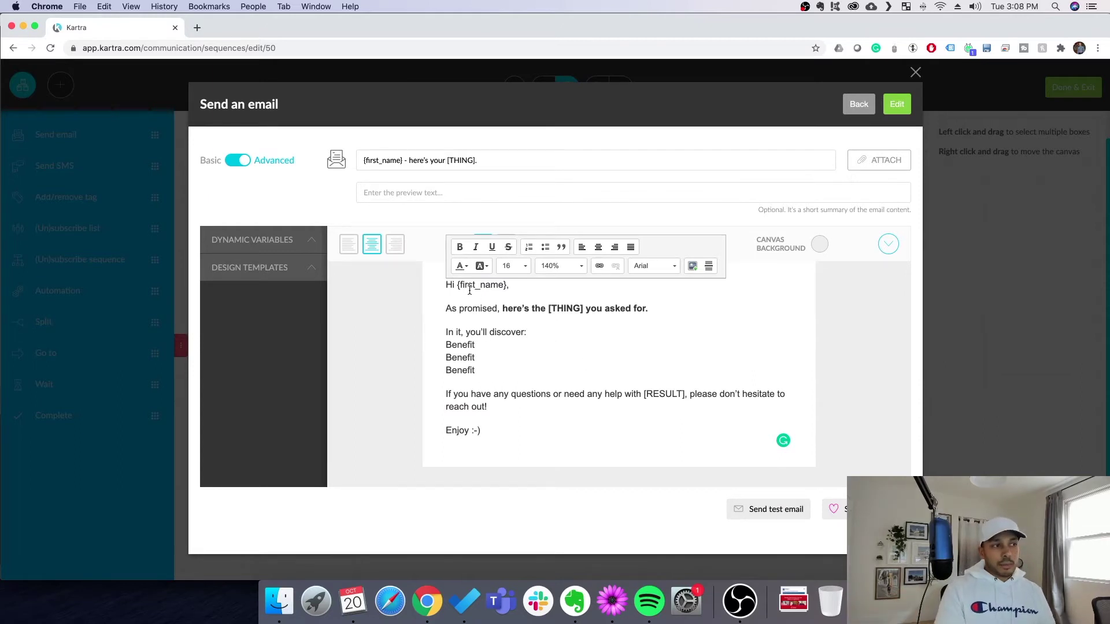
drag(457, 285, 511, 285)
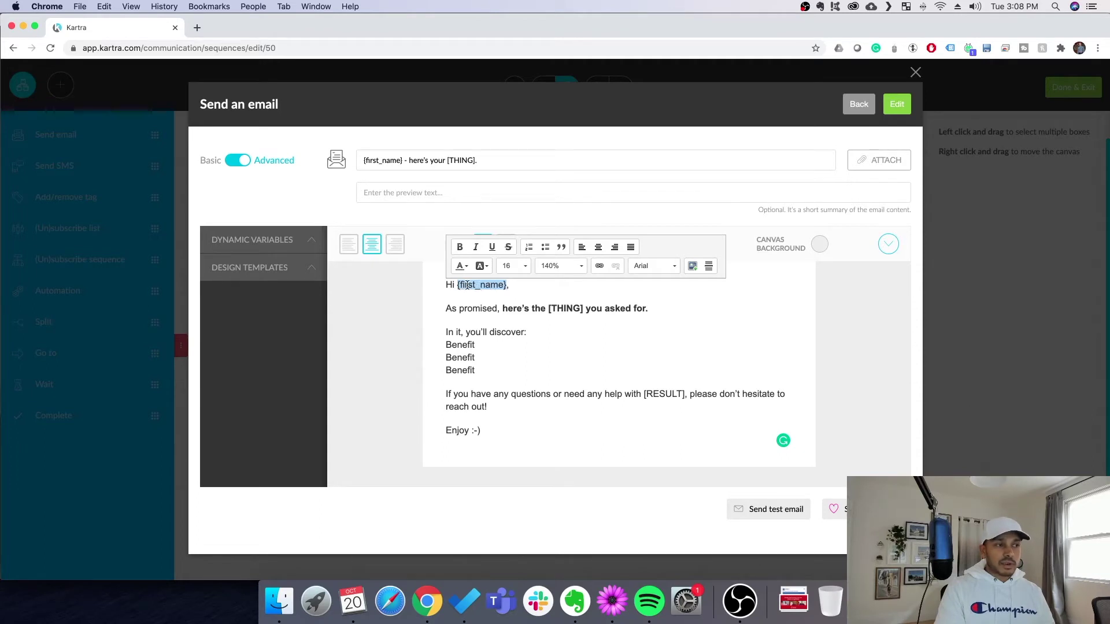
click(482, 310)
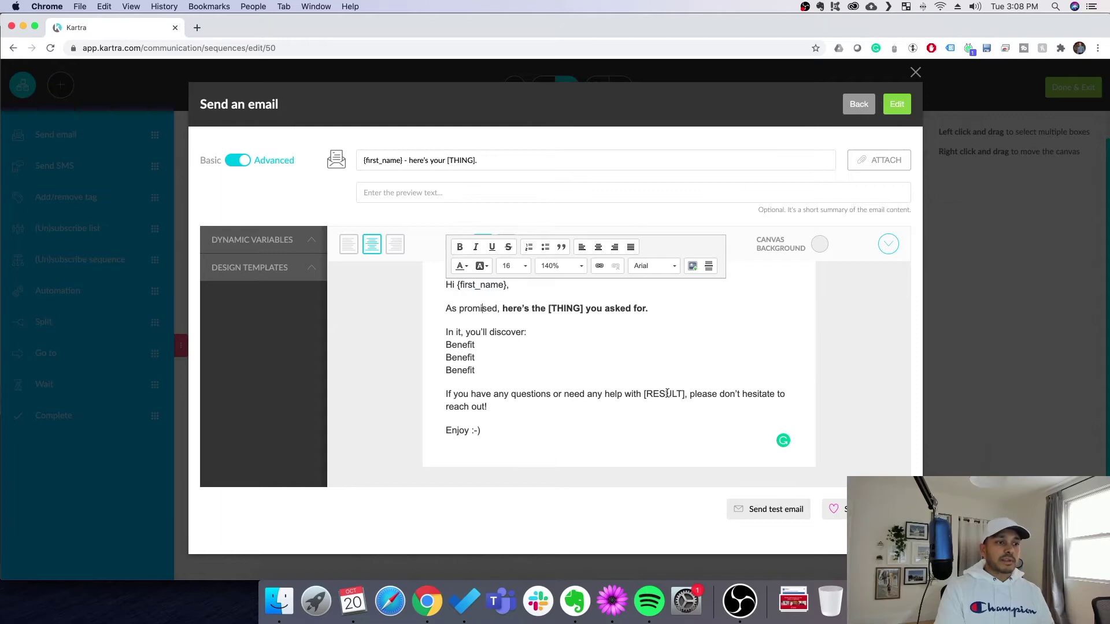
click(656, 119)
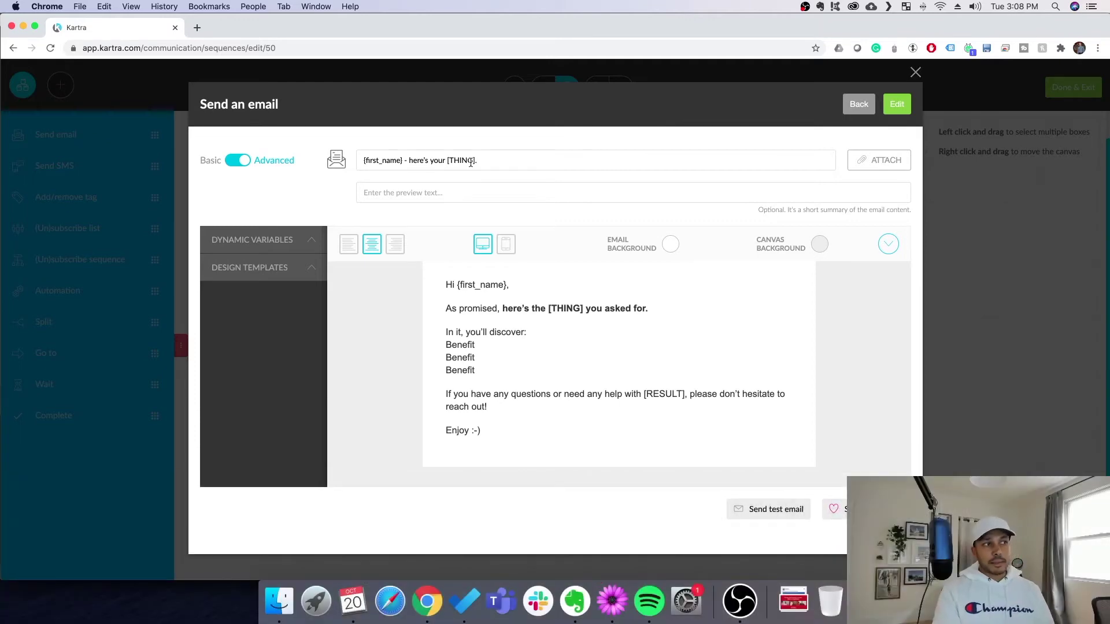
Check the email's preview text and subject line, then close the editor back to the flow
click(381, 195)
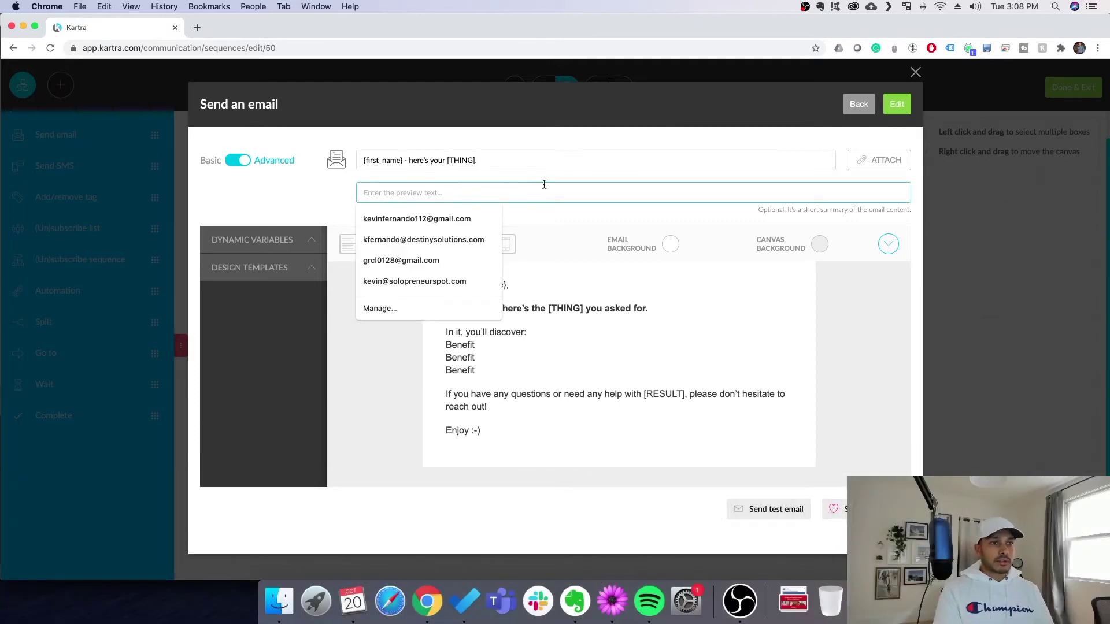
click(490, 158)
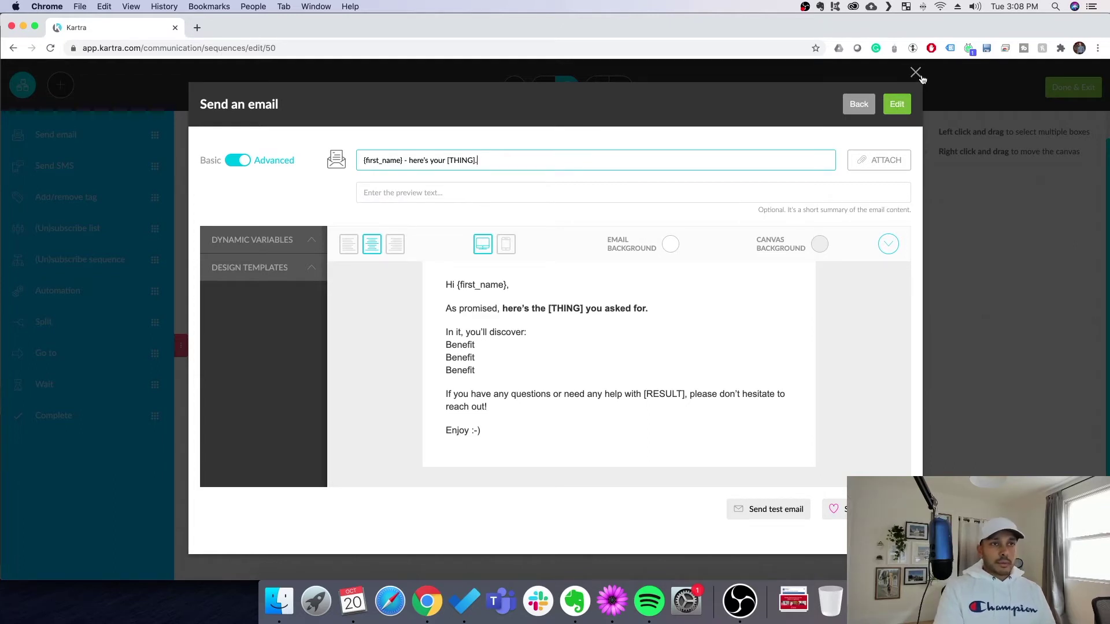
click(916, 72)
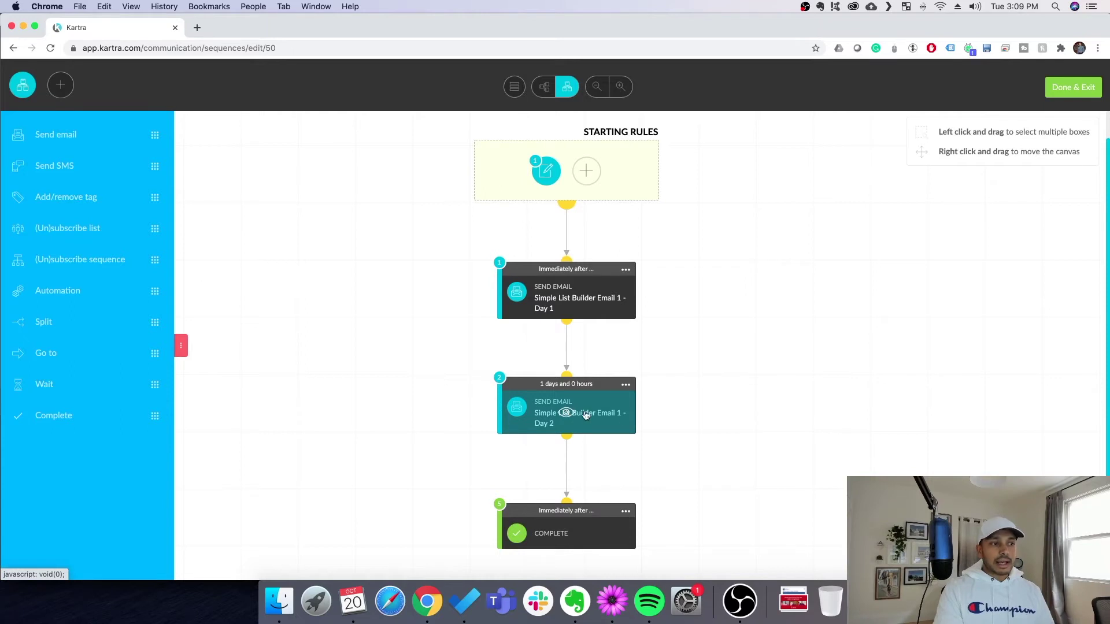
click(626, 385)
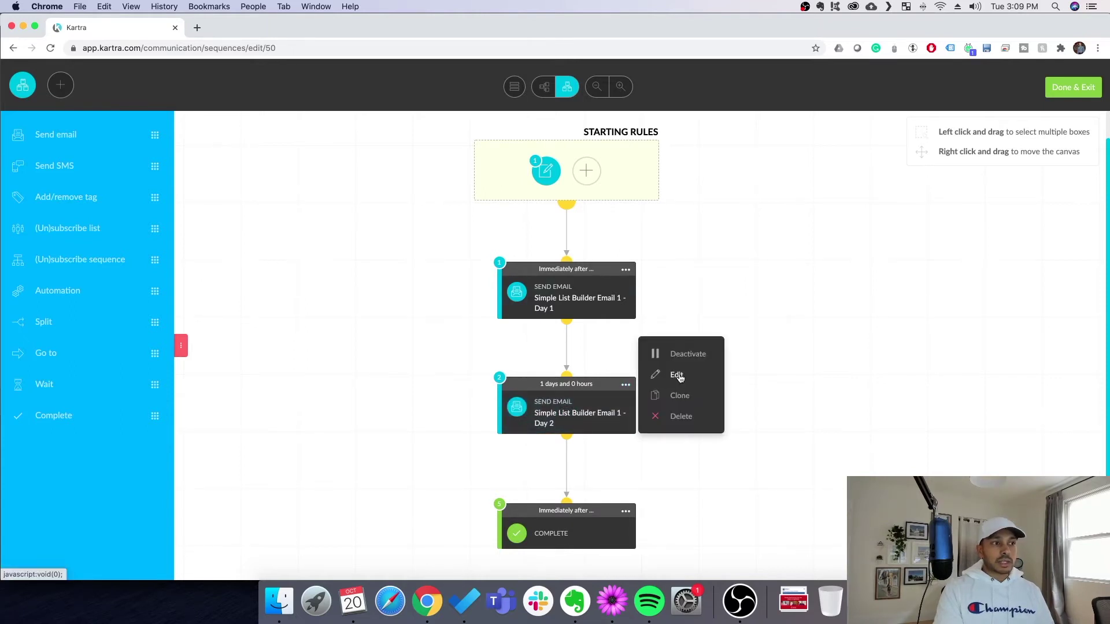
click(677, 376)
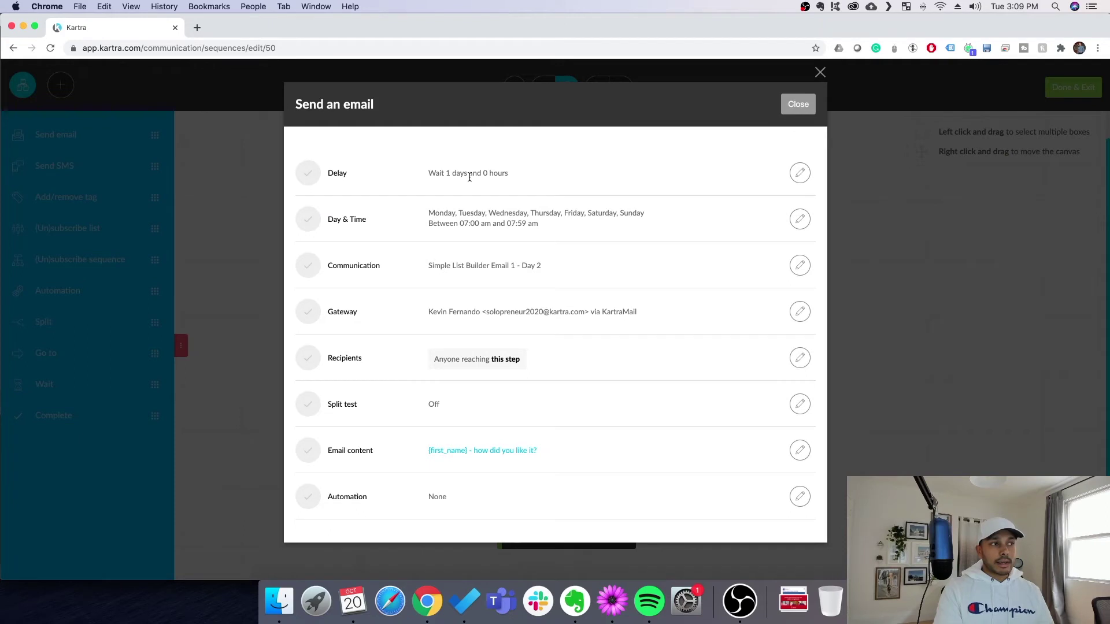
drag(470, 175, 428, 174)
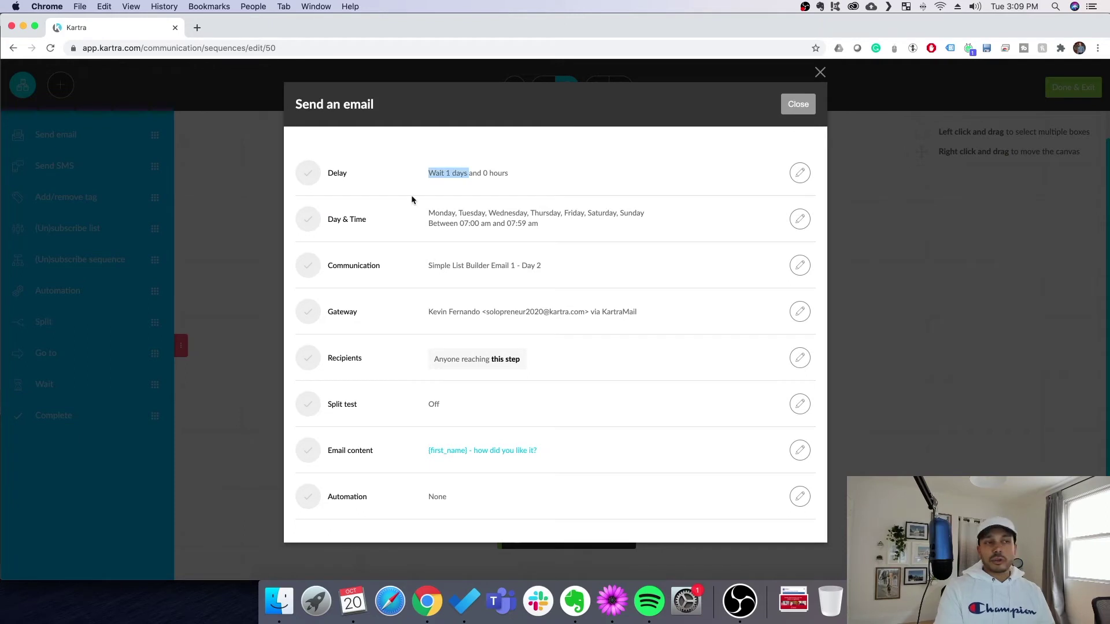
click(798, 172)
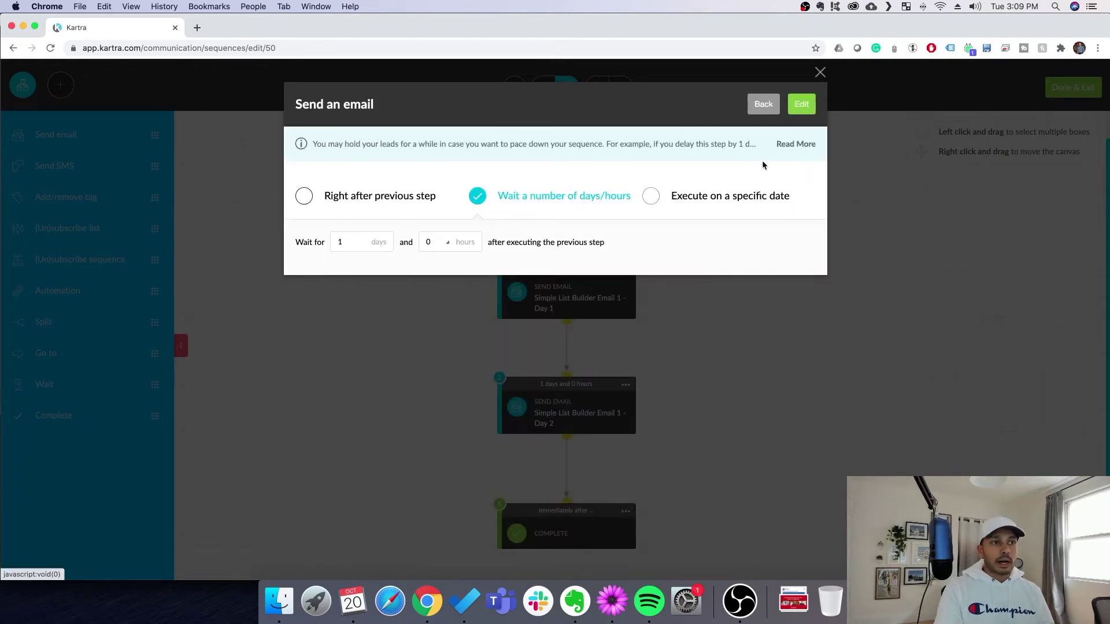
click(822, 74)
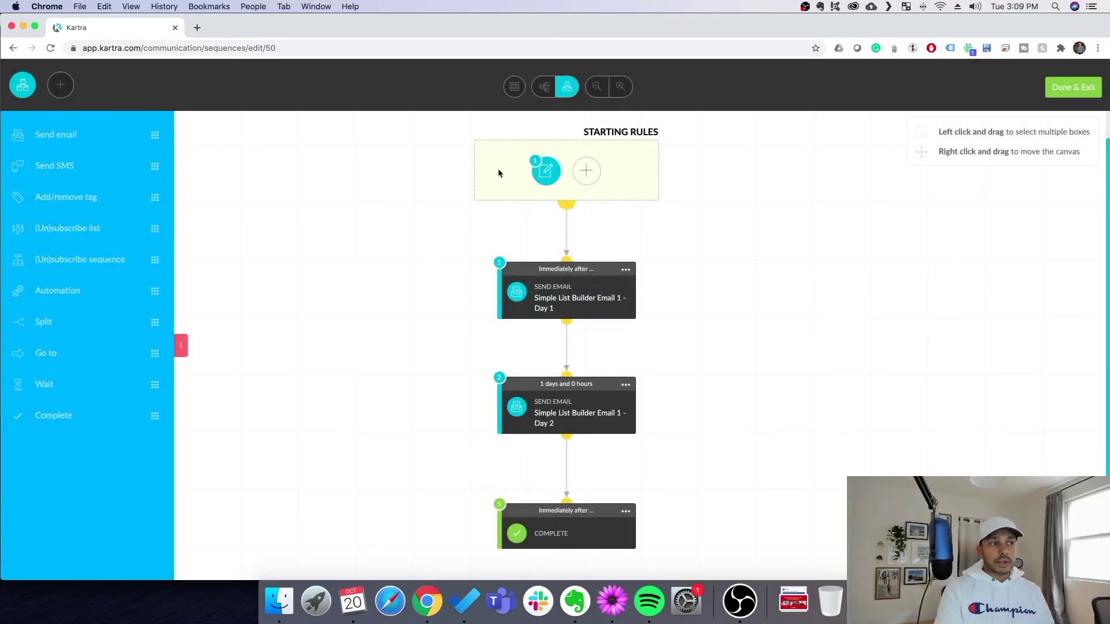
click(1068, 95)
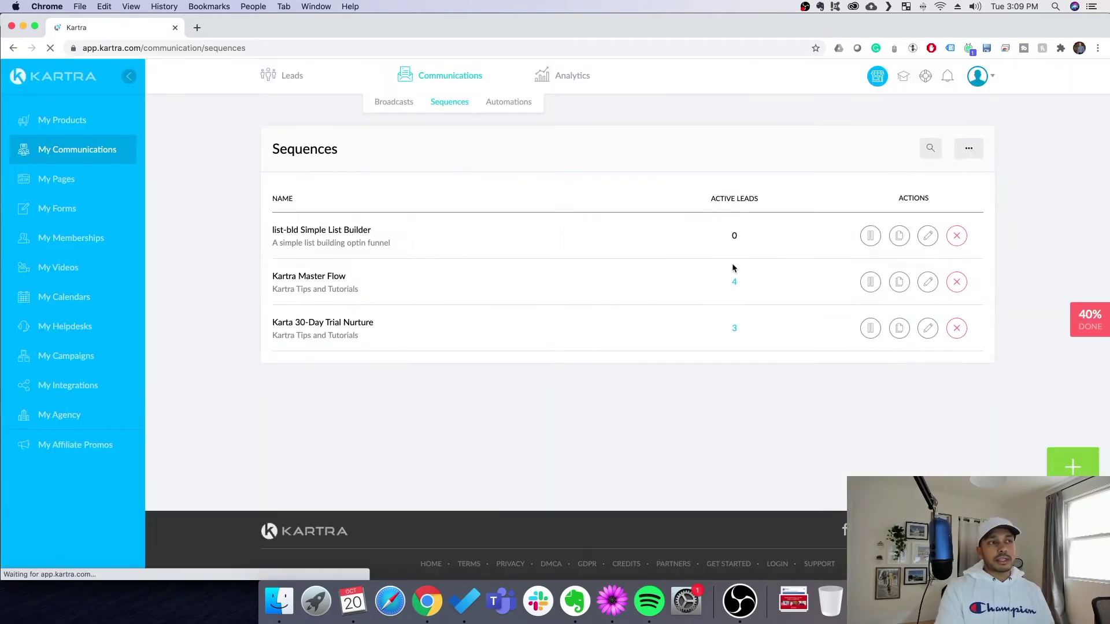
Mark the Sequences step of the tutorial checklist as completed
click(1088, 318)
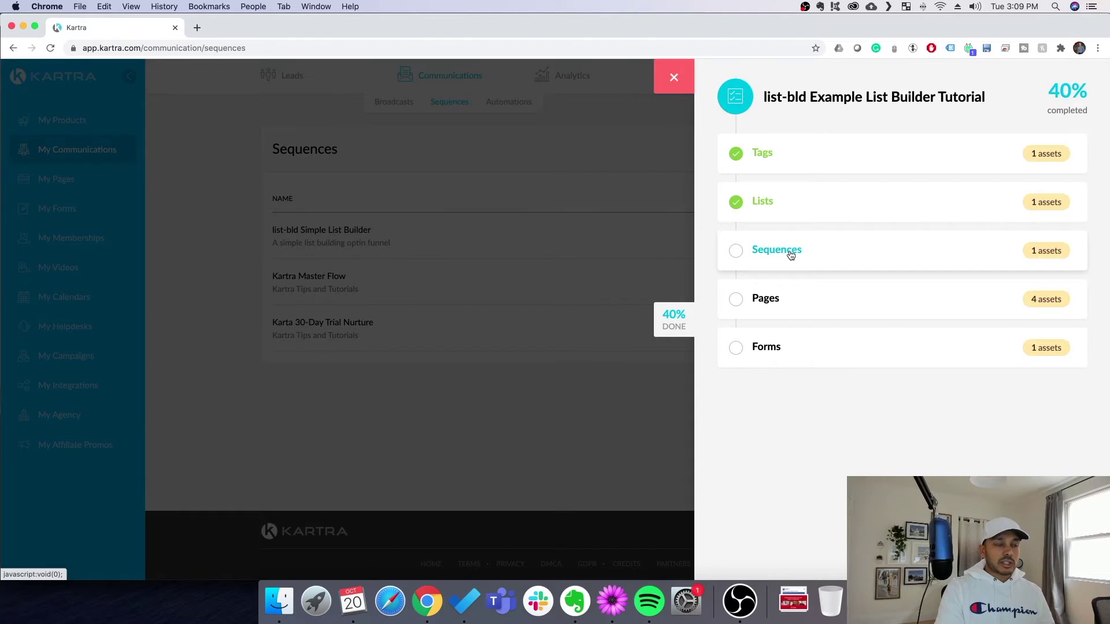
click(762, 251)
click(777, 528)
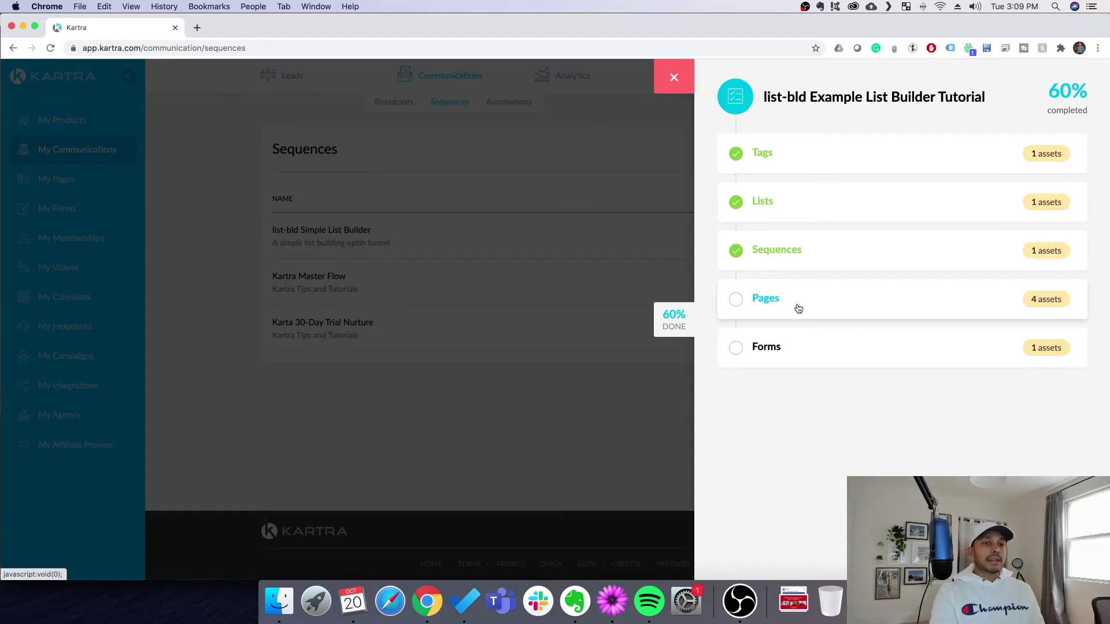
Expand the checklist's Pages step and continue to the Pages section
click(798, 309)
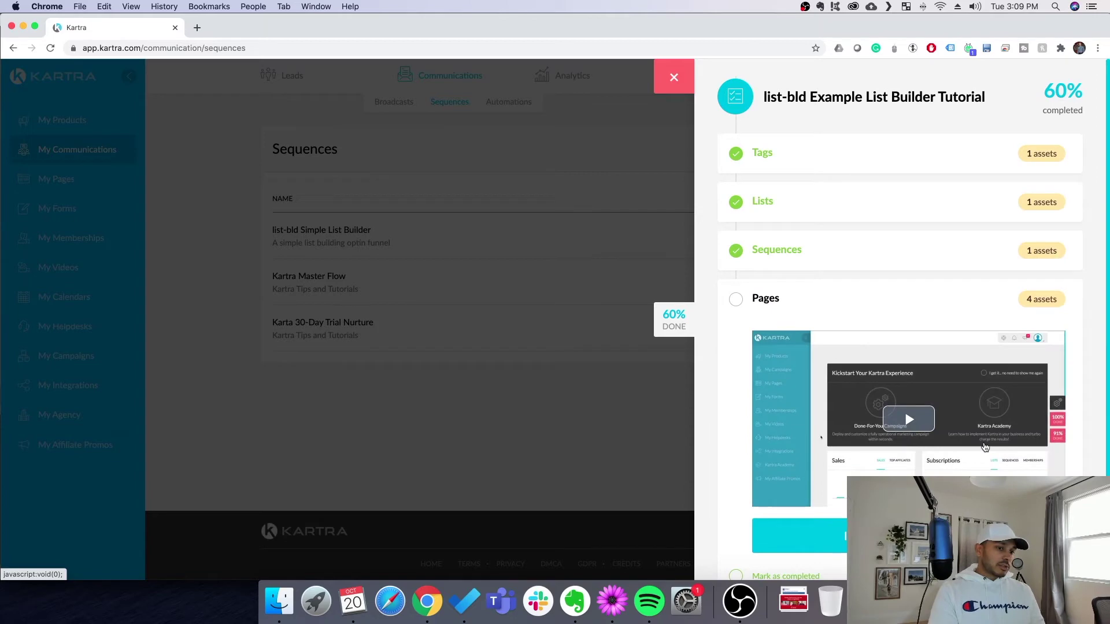
scroll(868, 359, down, 2)
click(933, 460)
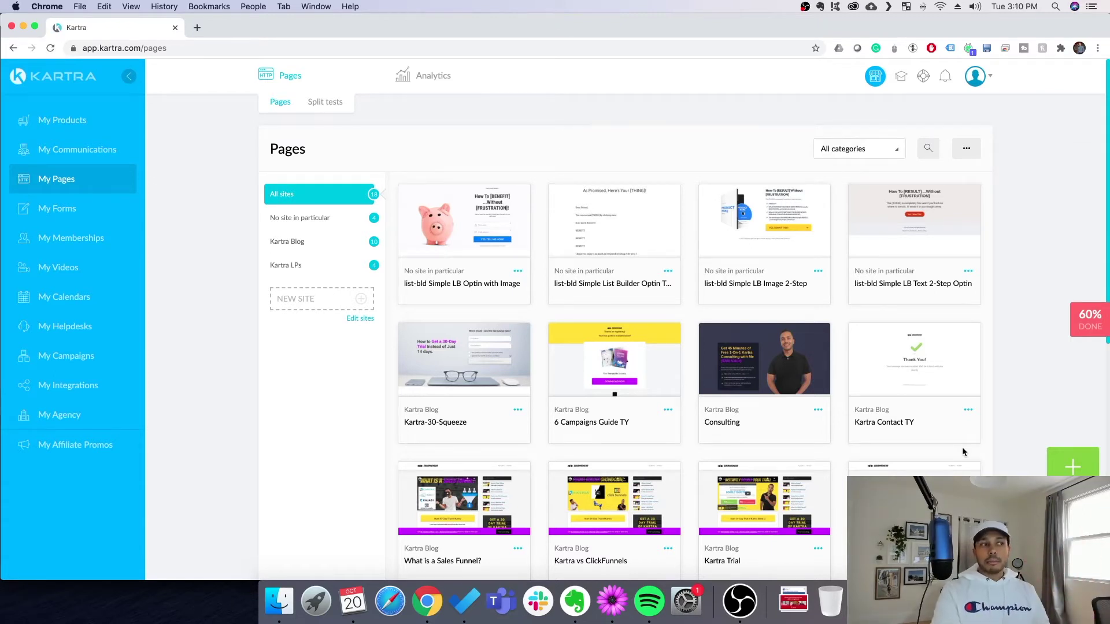
Preview the piggy-bank optin page, then reopen the 60% tutorial checklist
mouse_move(738, 244)
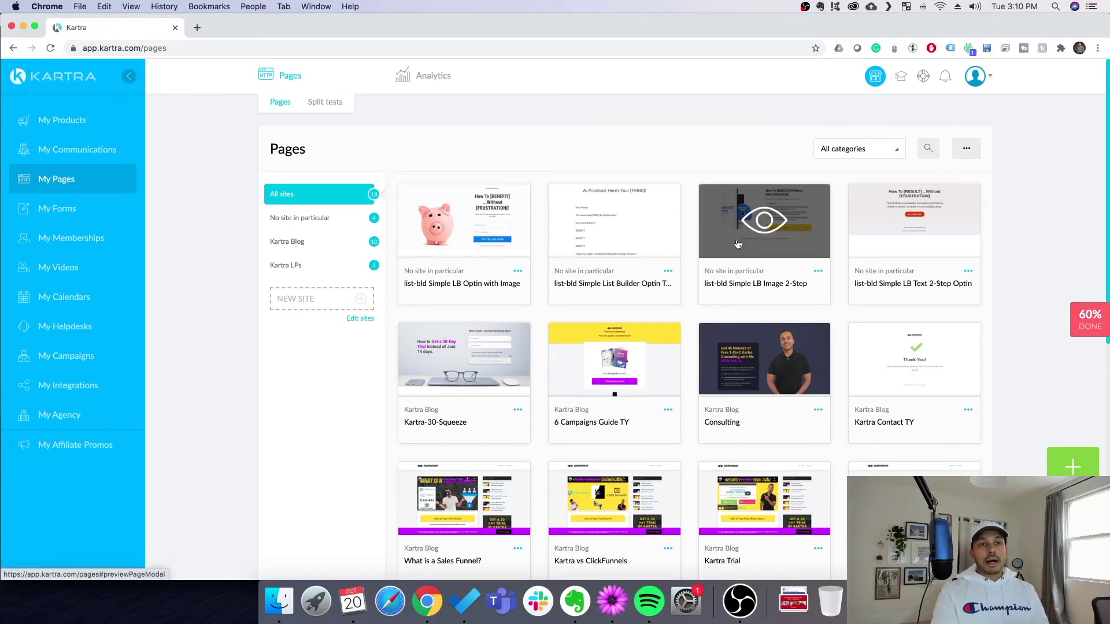
click(465, 219)
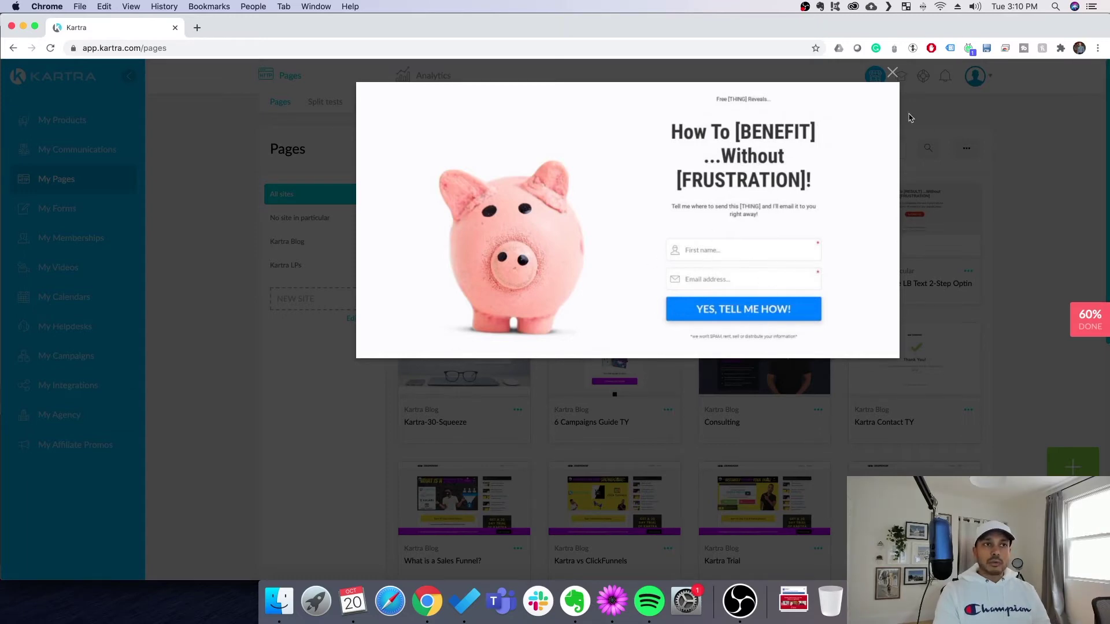
click(894, 72)
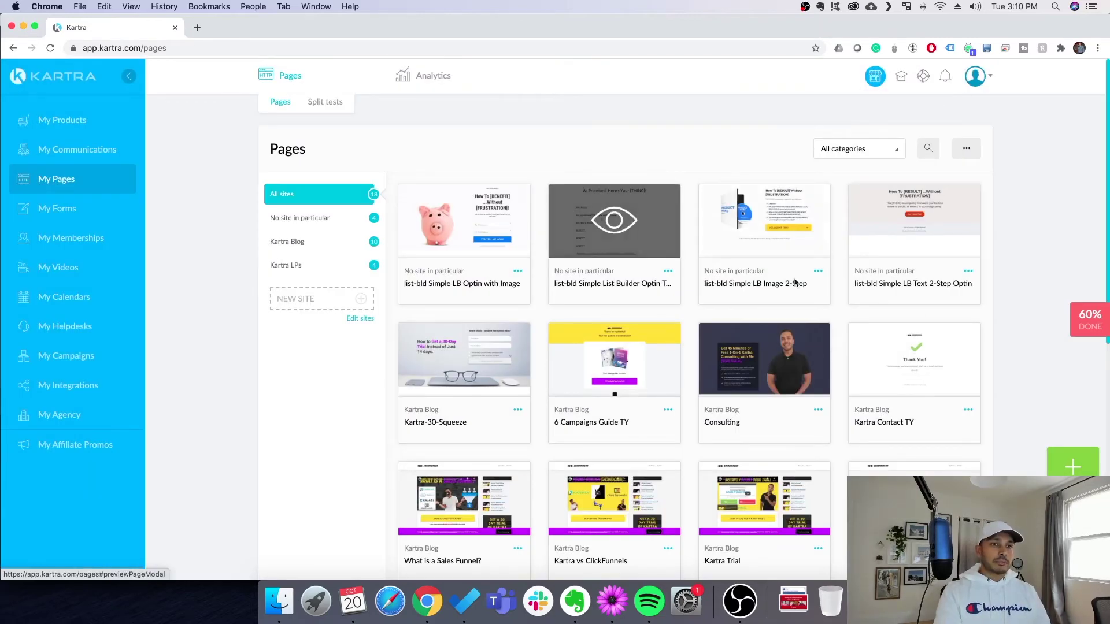
click(1106, 323)
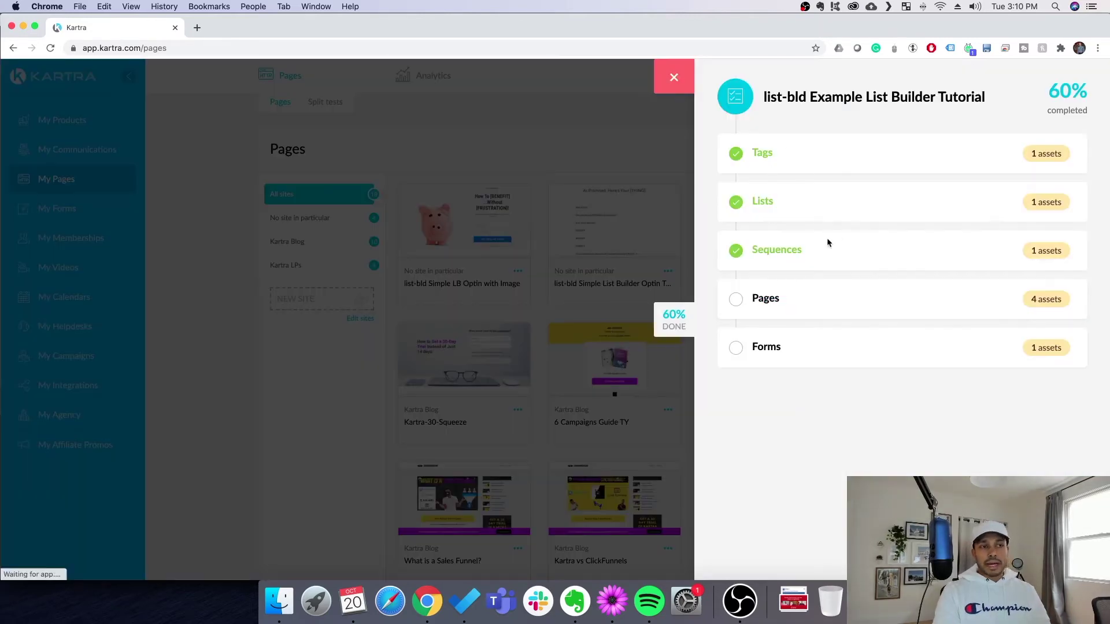
Expand the checklist's Pages step video, then close the checklist panel
click(767, 298)
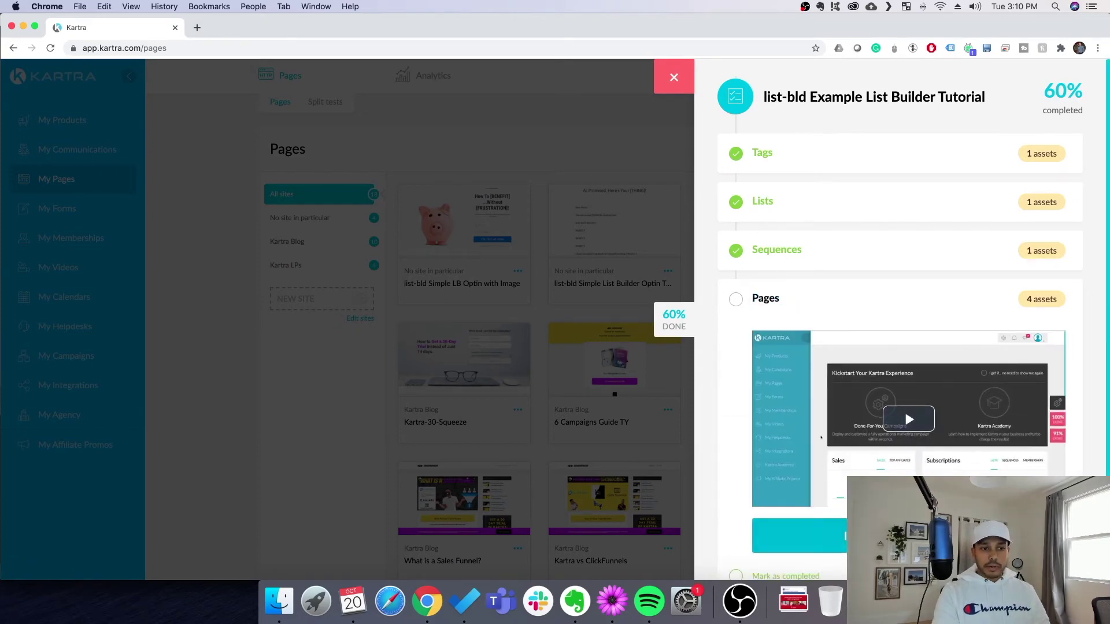
click(674, 77)
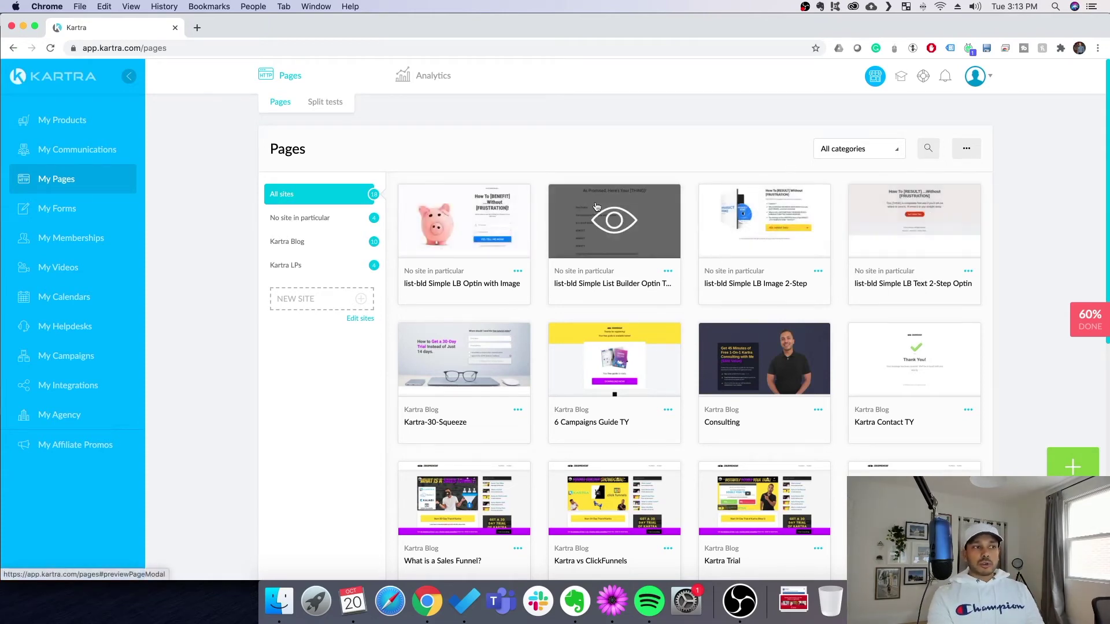
Preview the As Promised delivery, piggy-bank optin, Image 2-Step and text 2-step pages
click(604, 229)
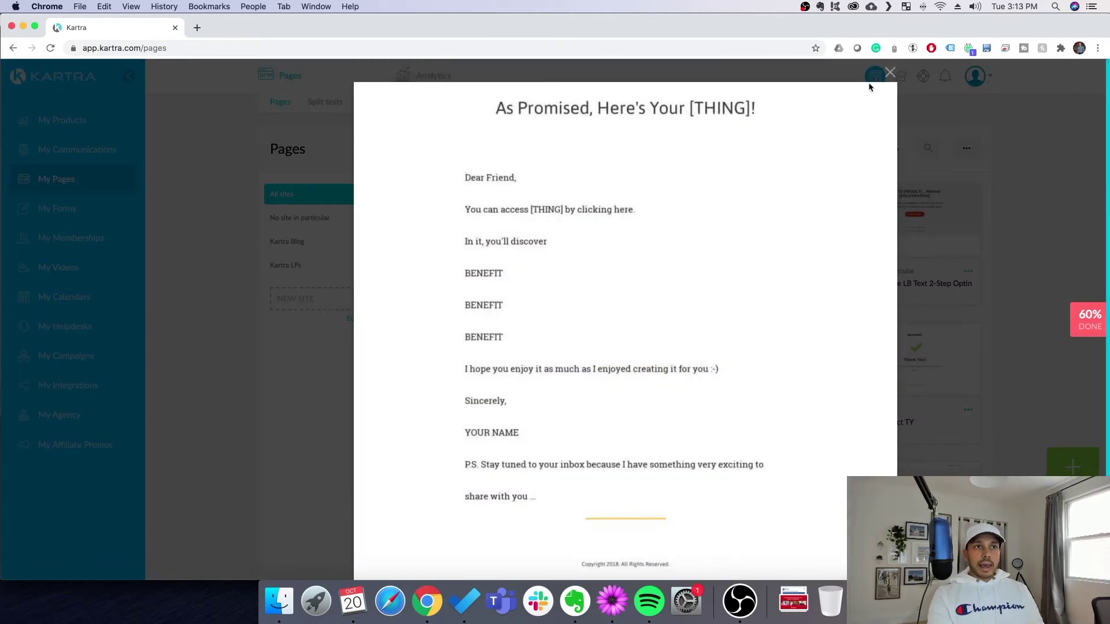
click(890, 74)
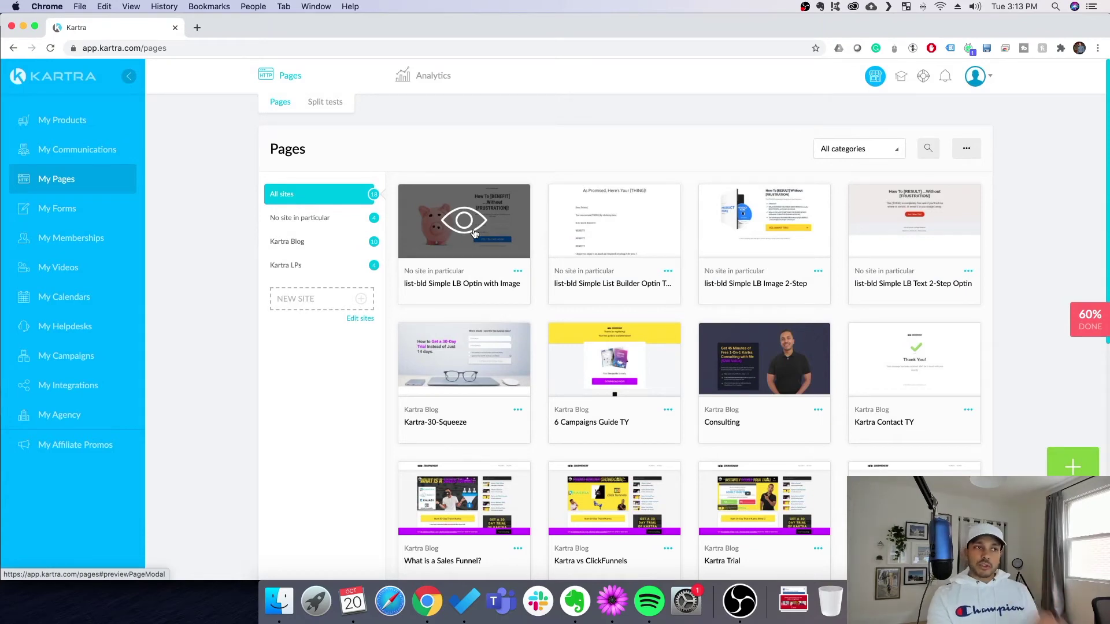
click(461, 224)
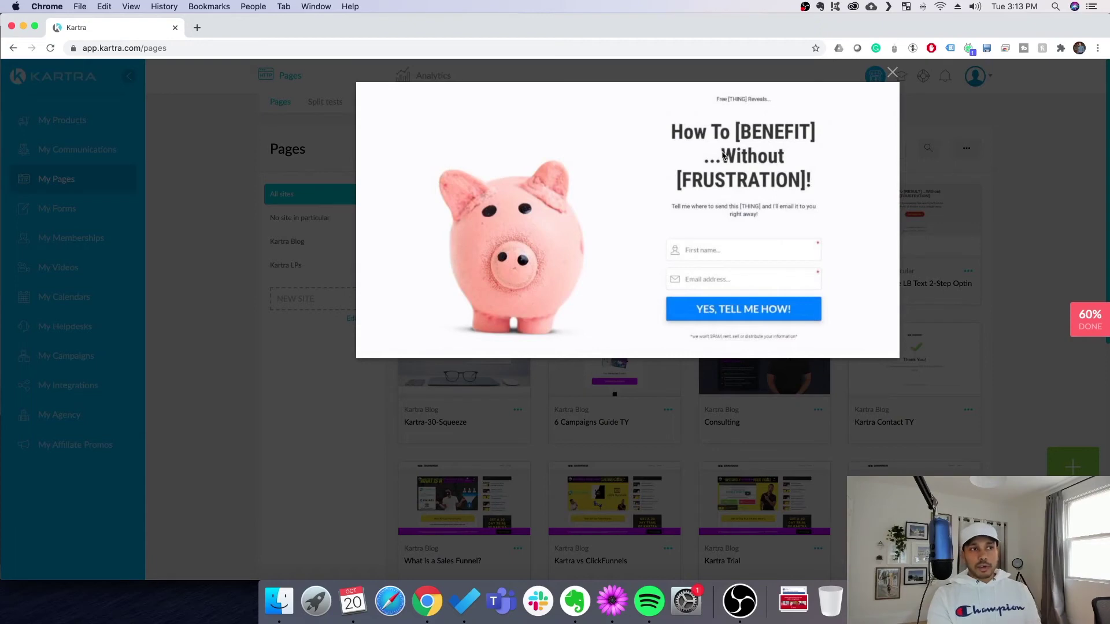
click(893, 73)
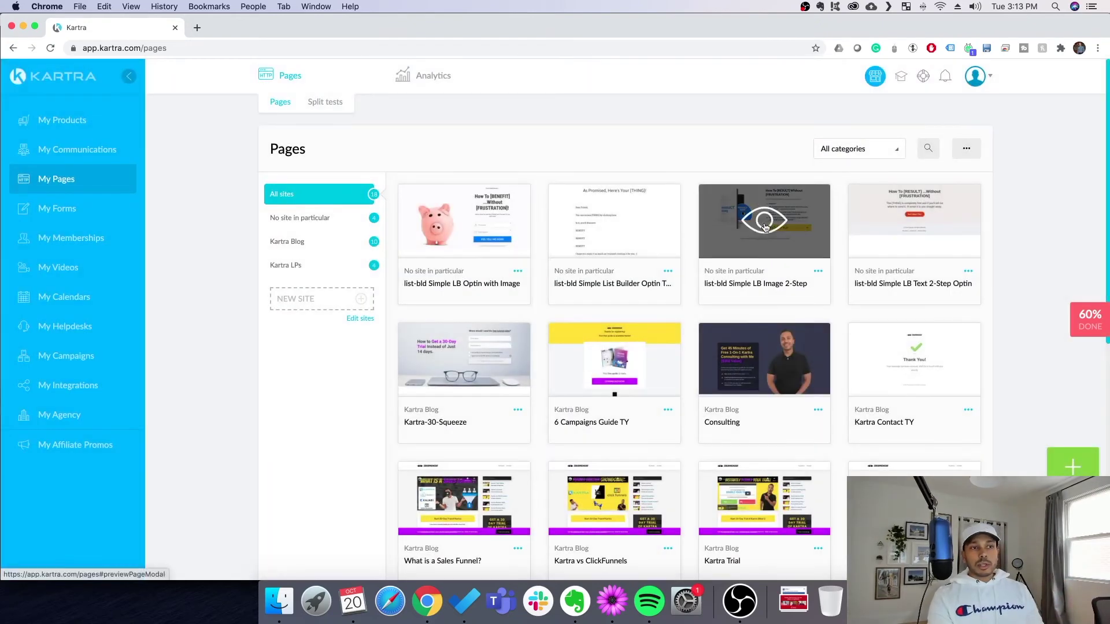
click(765, 226)
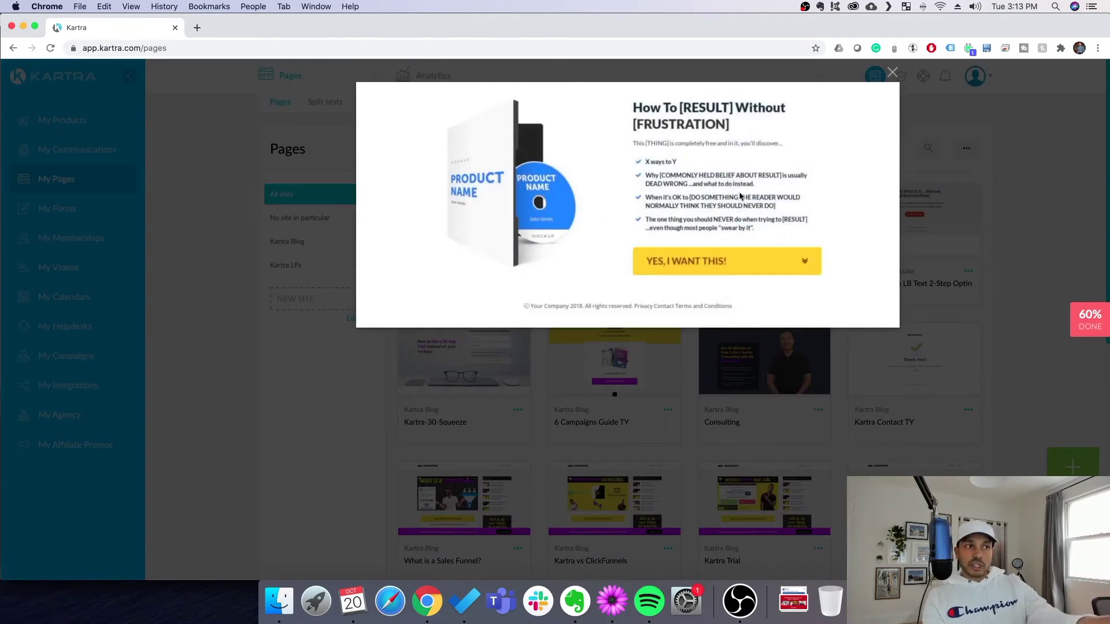
click(893, 72)
click(465, 225)
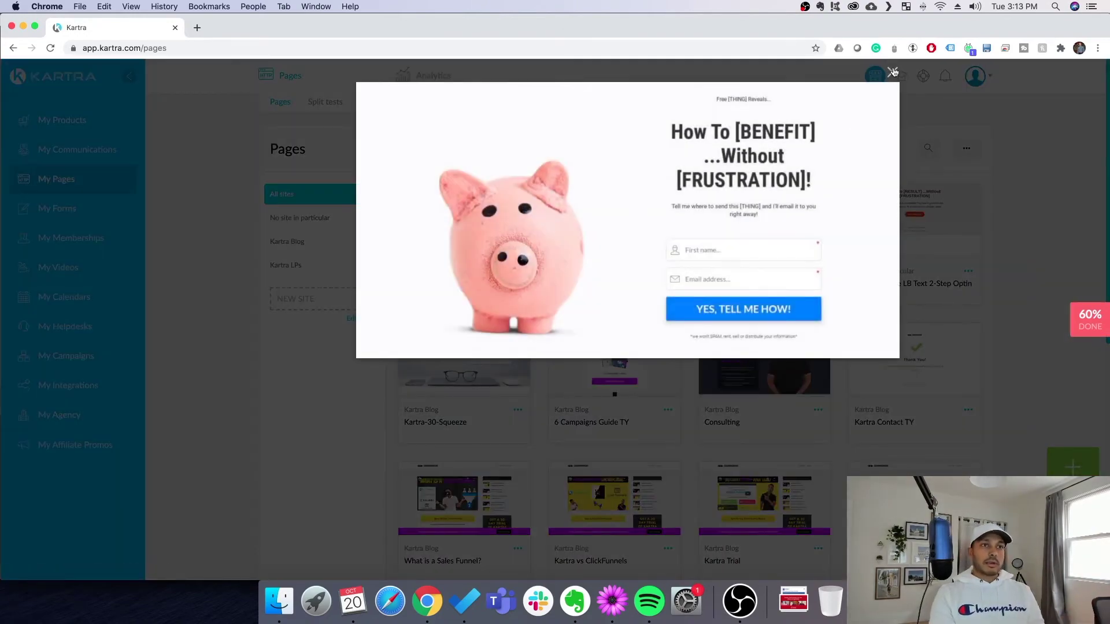
click(893, 71)
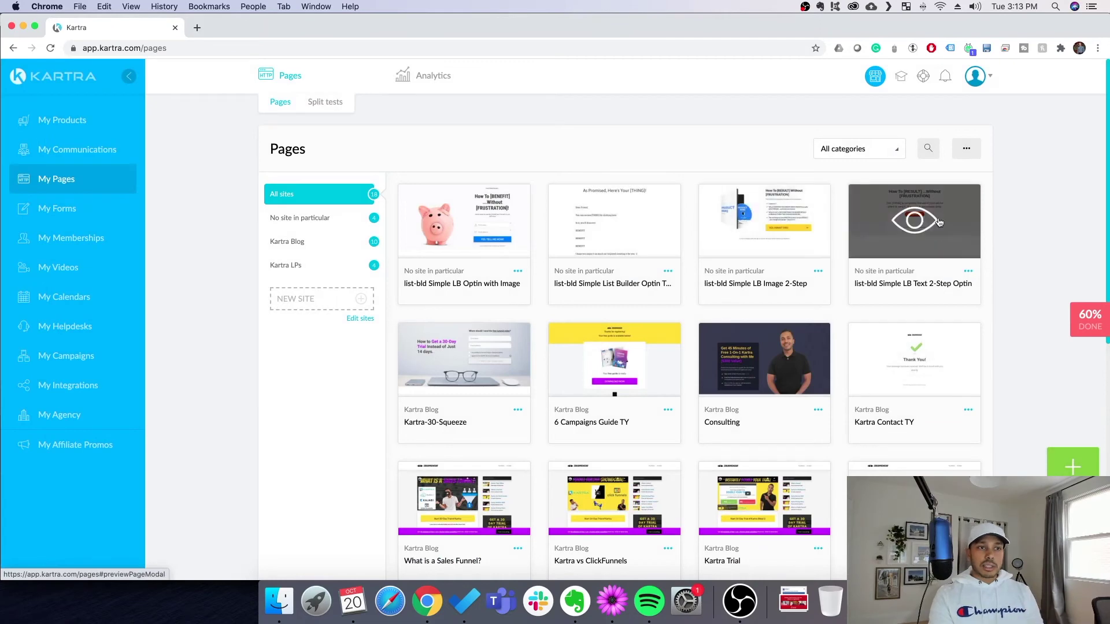
click(925, 223)
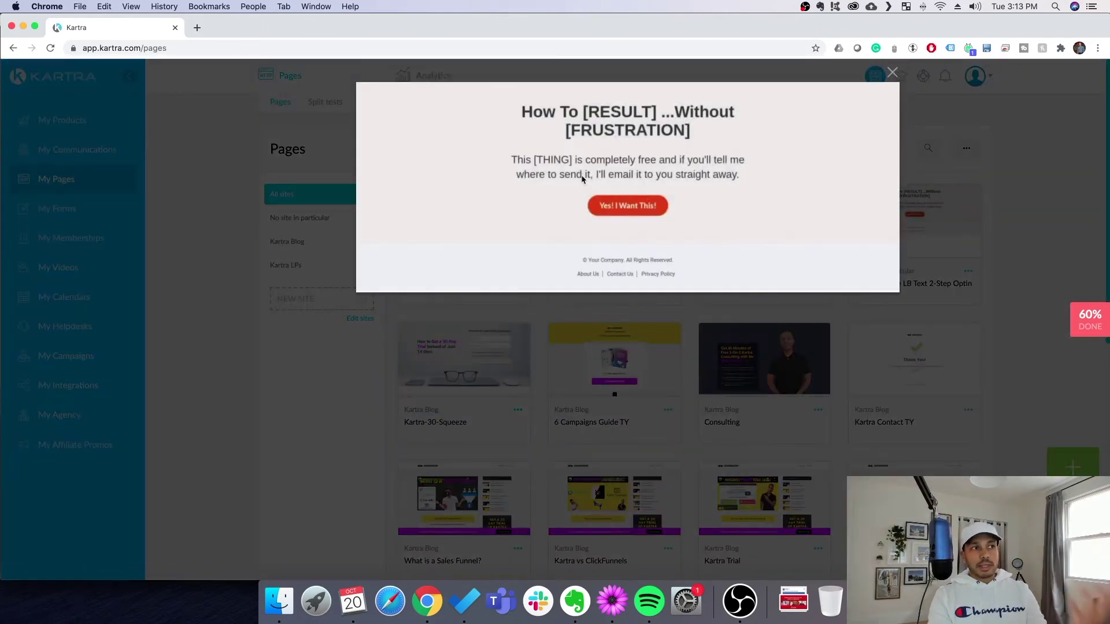
click(891, 73)
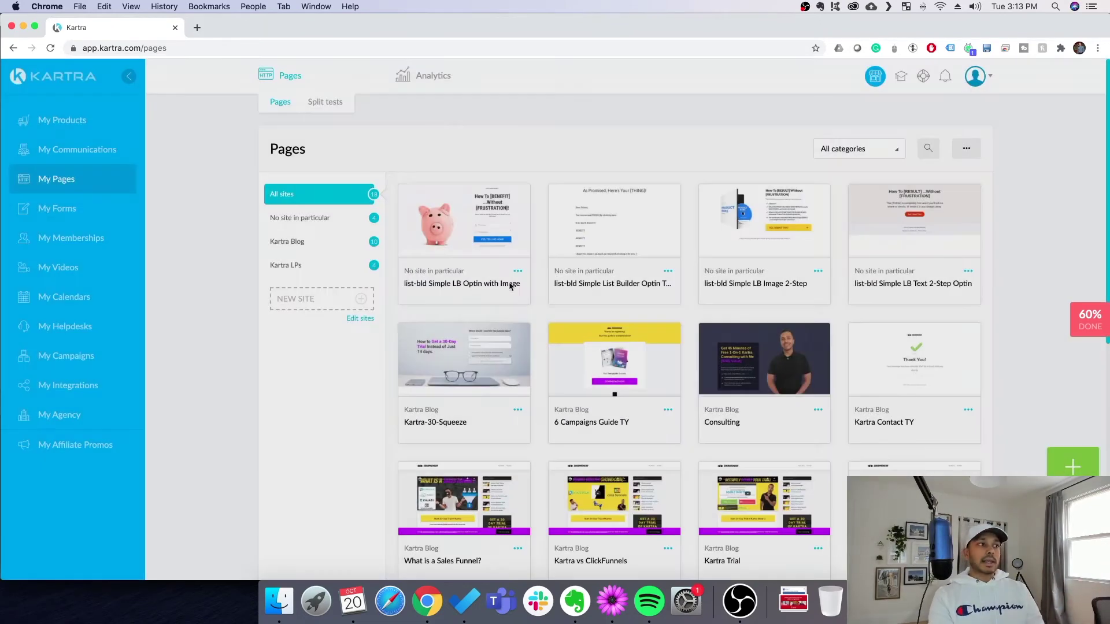
Preview the Optin with Image and Optin TY pages, then open Simple LB Optin with Image for editing
click(466, 220)
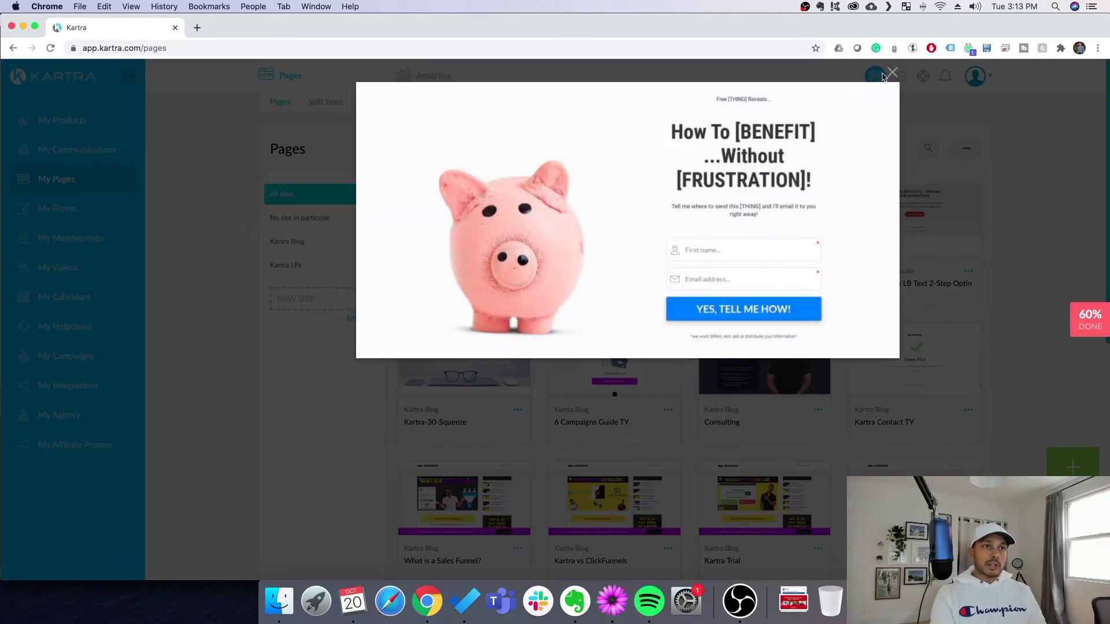
click(892, 74)
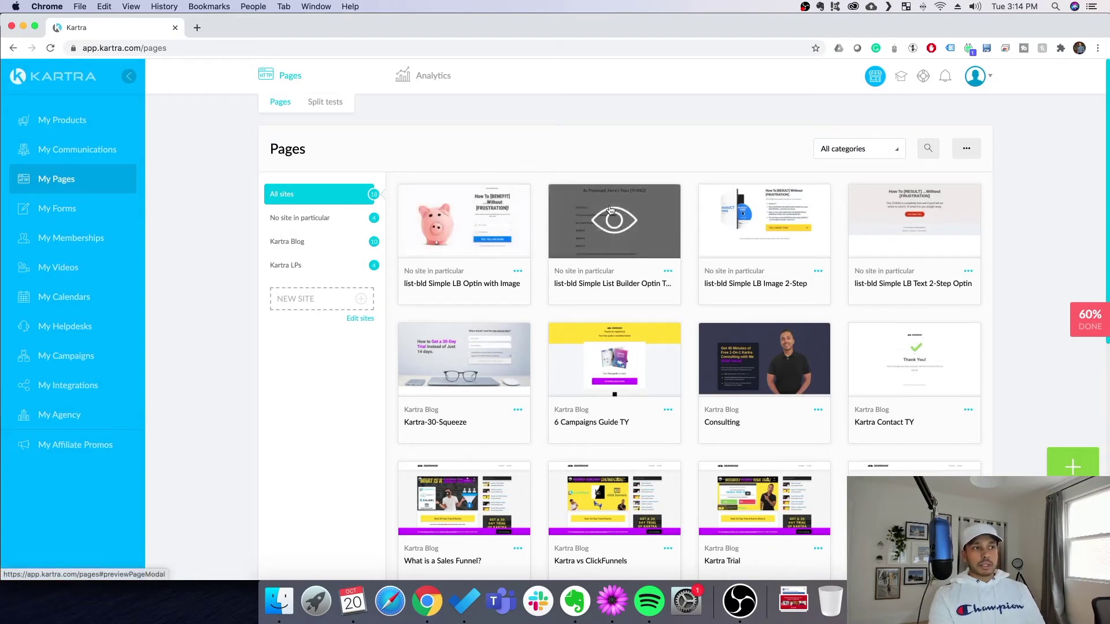
click(611, 210)
key(Escape)
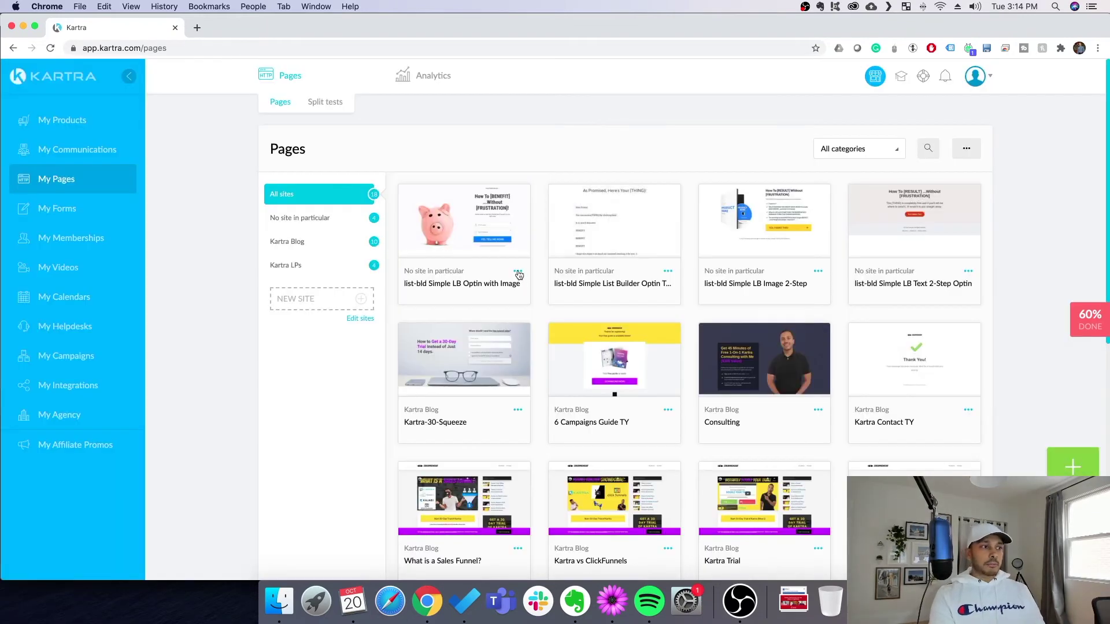
click(518, 272)
click(564, 294)
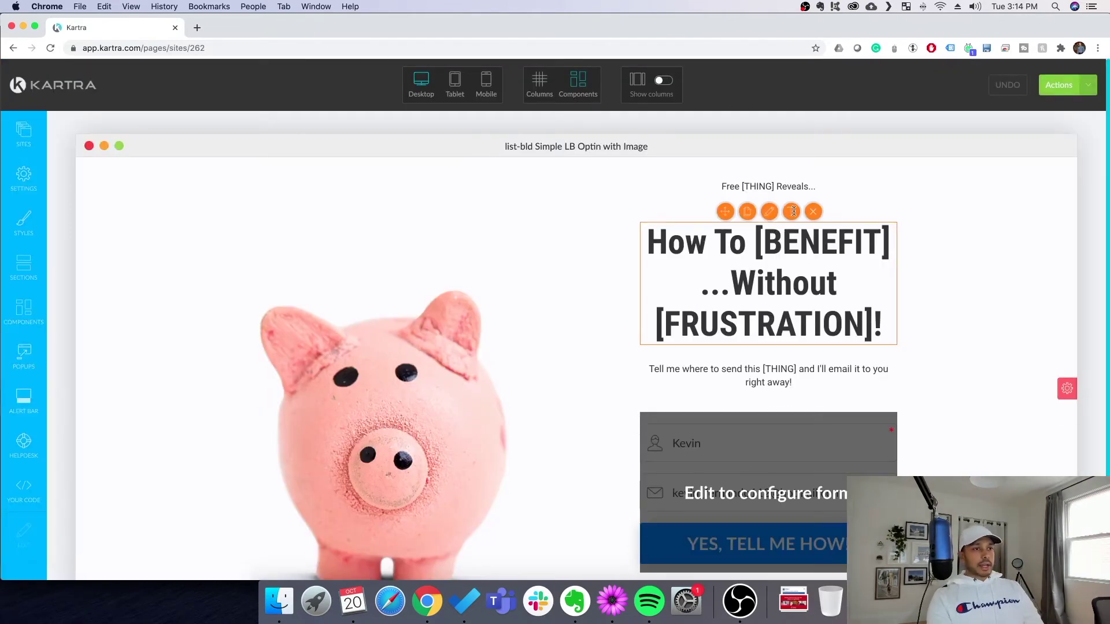
Insert 'sdfsd' into the main headline of the Optin with Image page
click(793, 211)
click(708, 265)
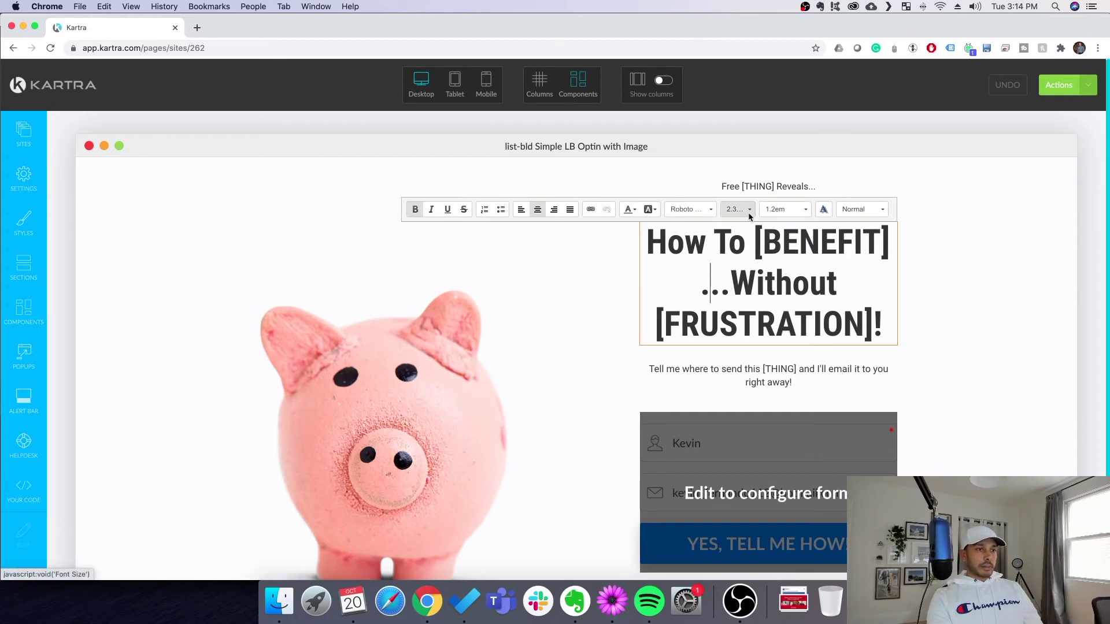
text(sdfsd)
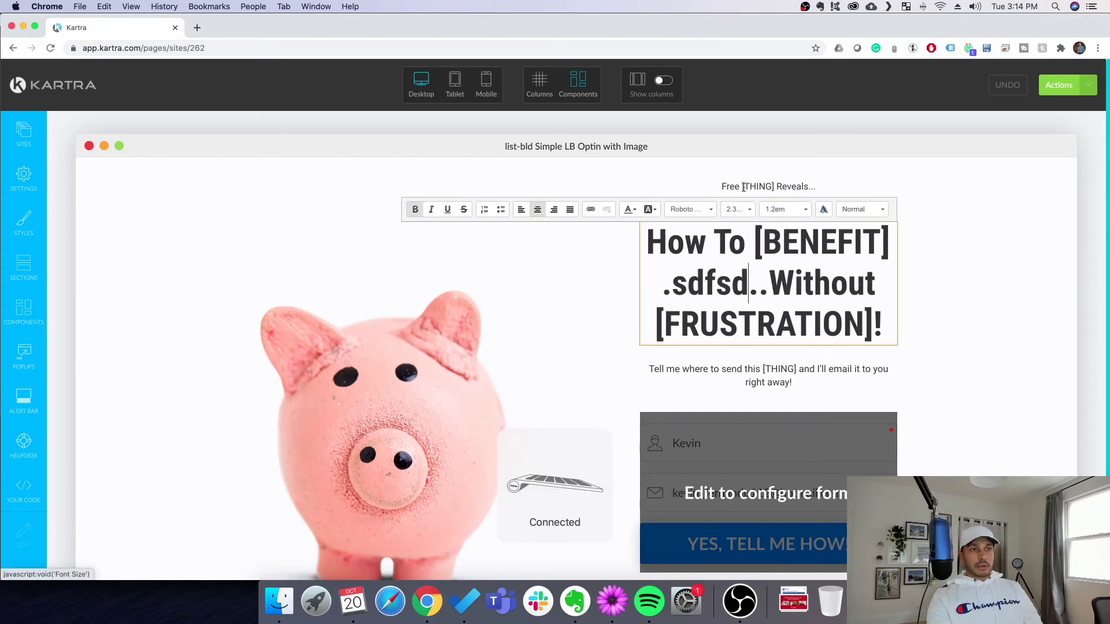
click(744, 188)
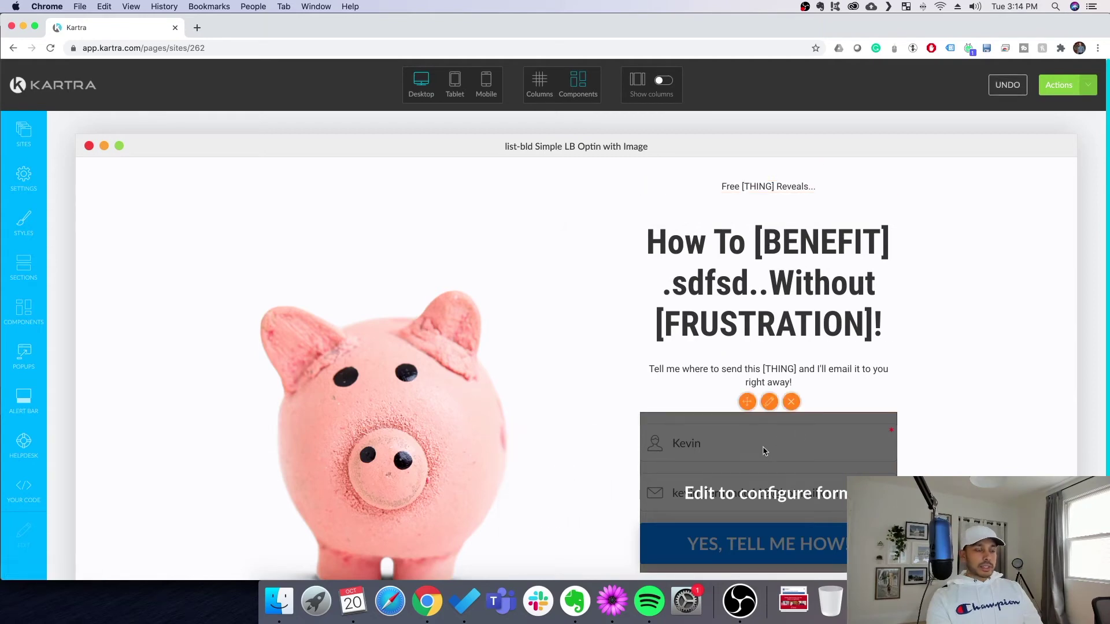
Confirm the optin form uses list-bld Simple List Builder Form, then scroll through the page
click(769, 402)
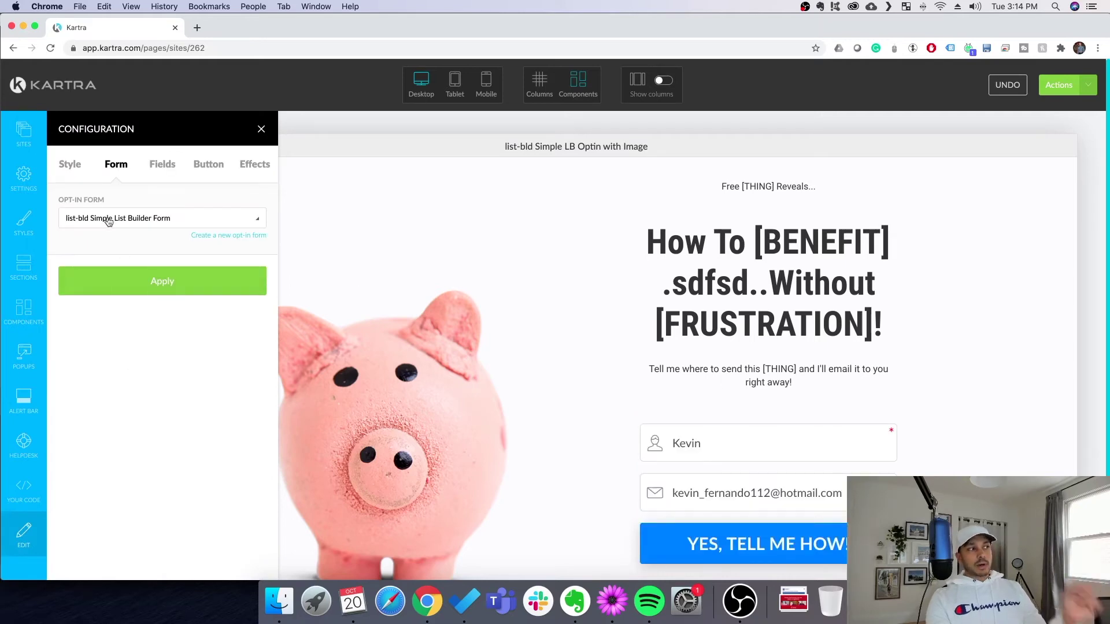
click(262, 128)
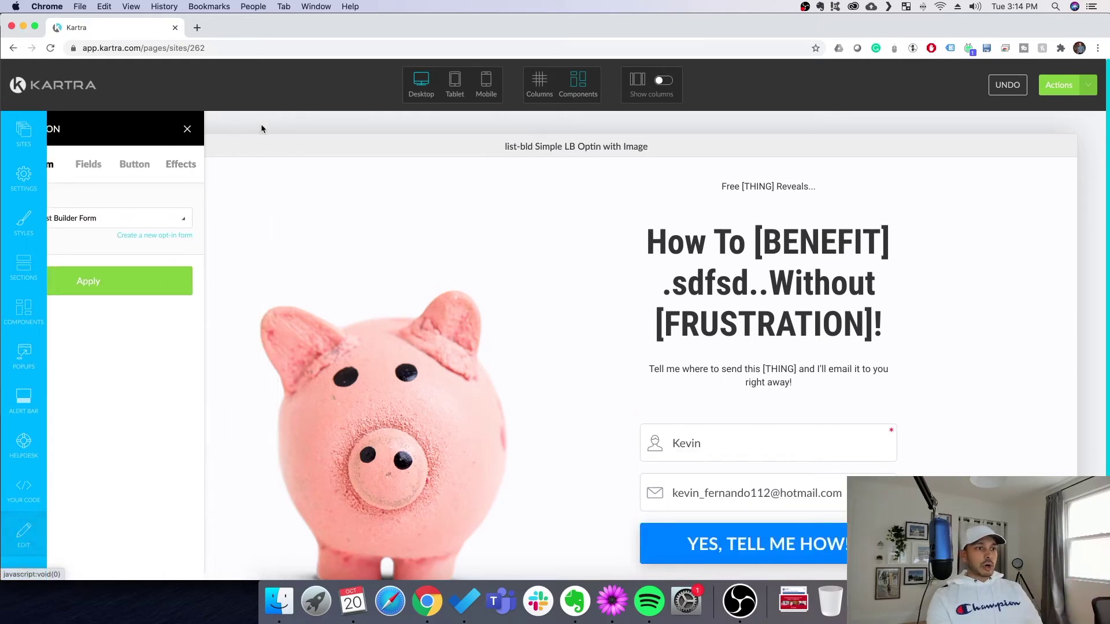
scroll(808, 467, down, 2)
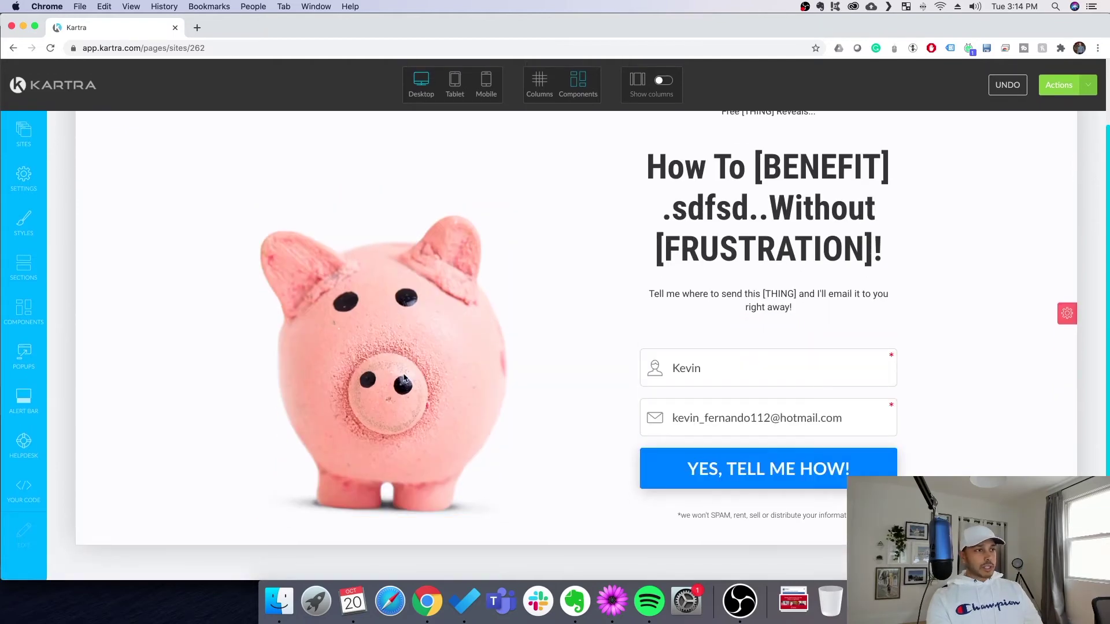
scroll(564, 361, up, 2)
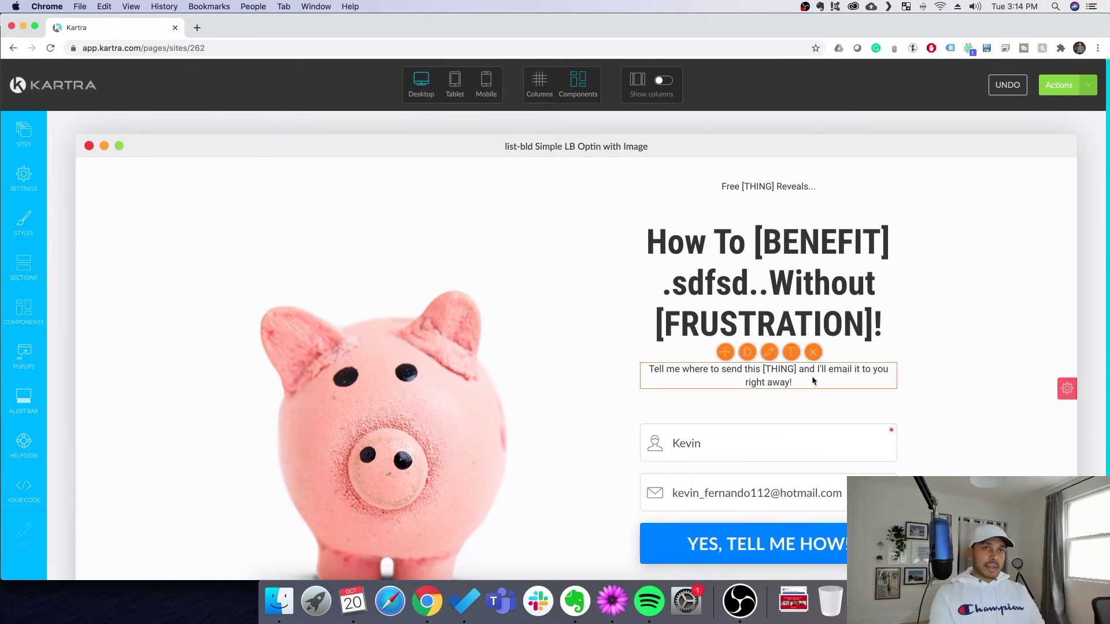
click(1087, 87)
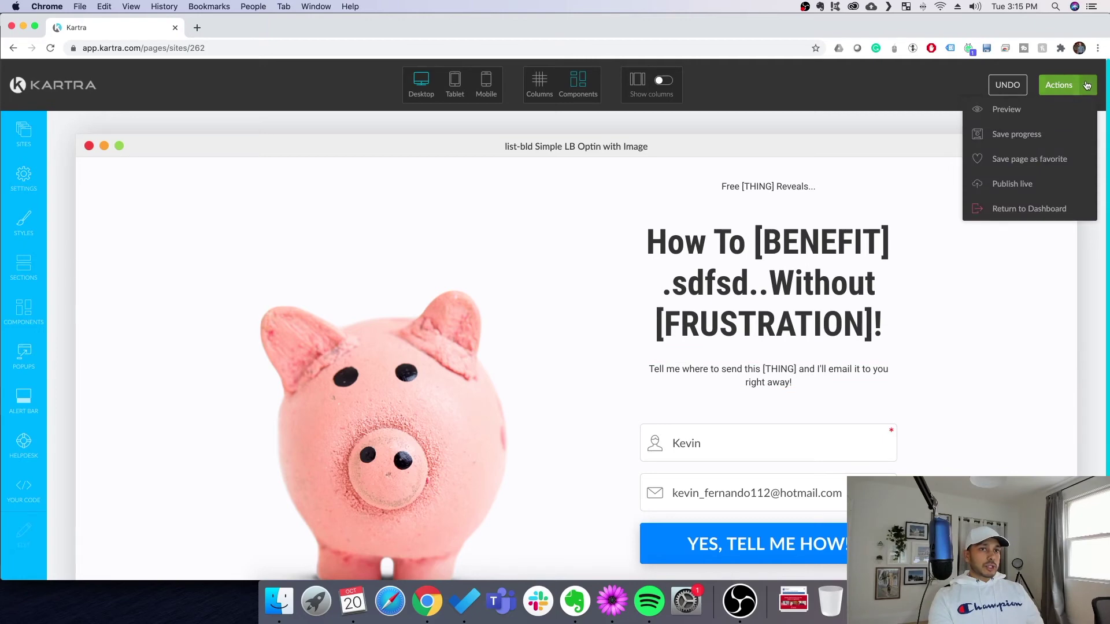
Publish the page live and experiment with a custom link ending, leaving it cleared
click(1016, 185)
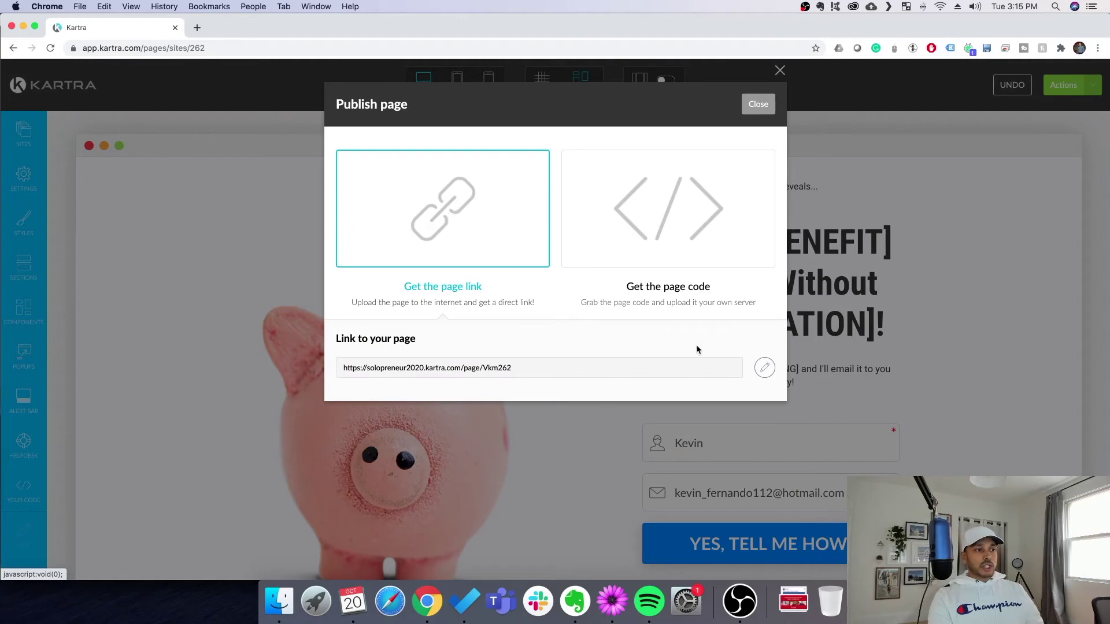
click(763, 368)
click(613, 367)
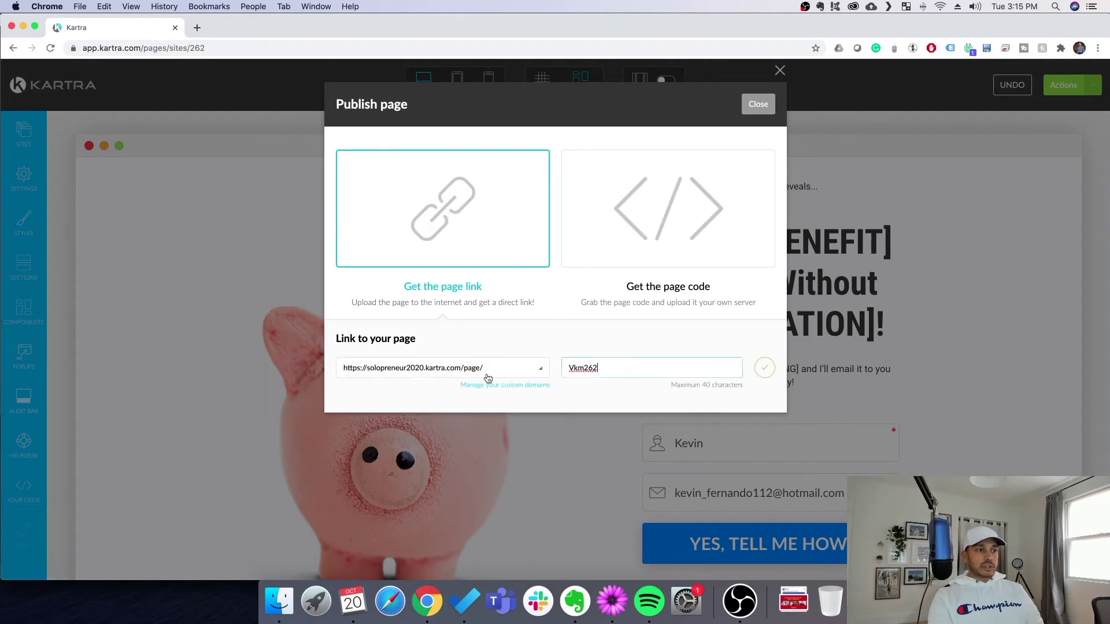
text(sdfsd)
drag(652, 364, 509, 343)
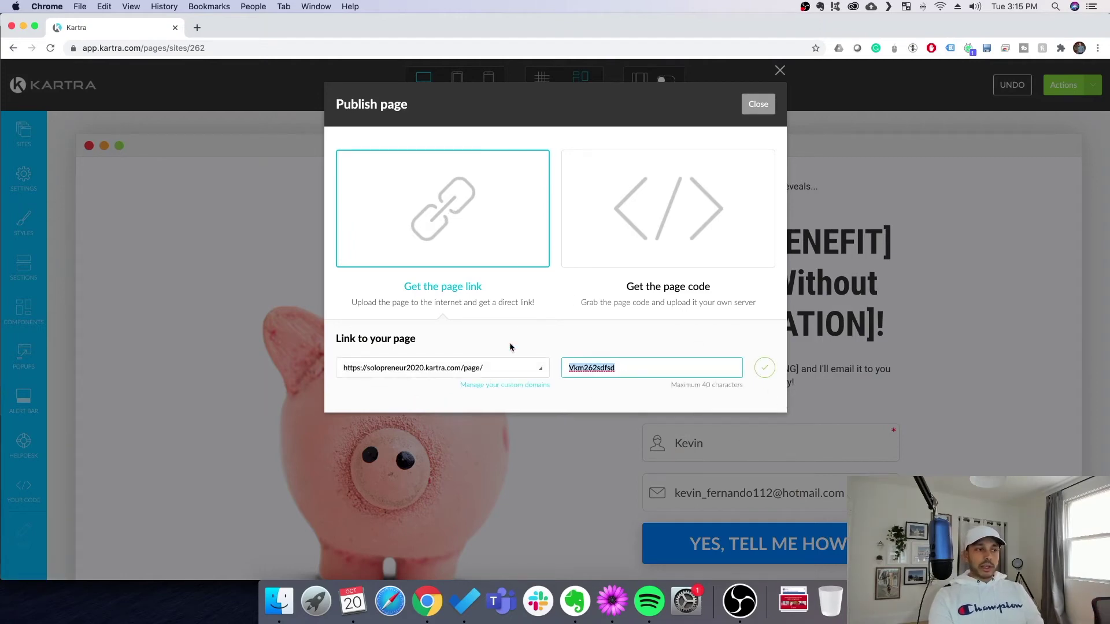
text(sdfsdjkh)
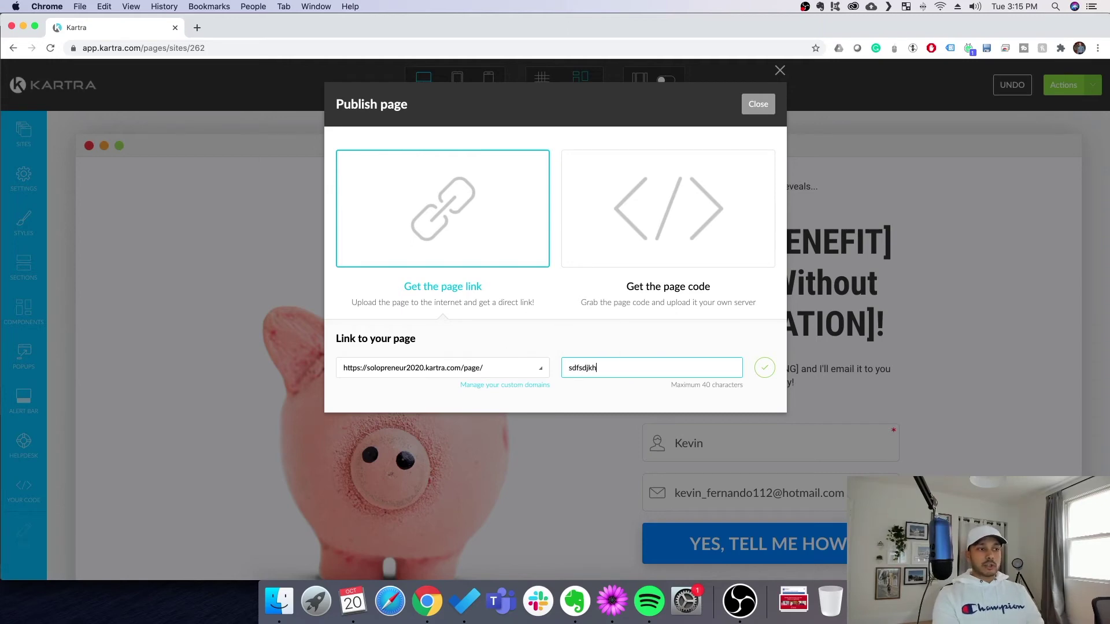
key(super+a)
text(lea)
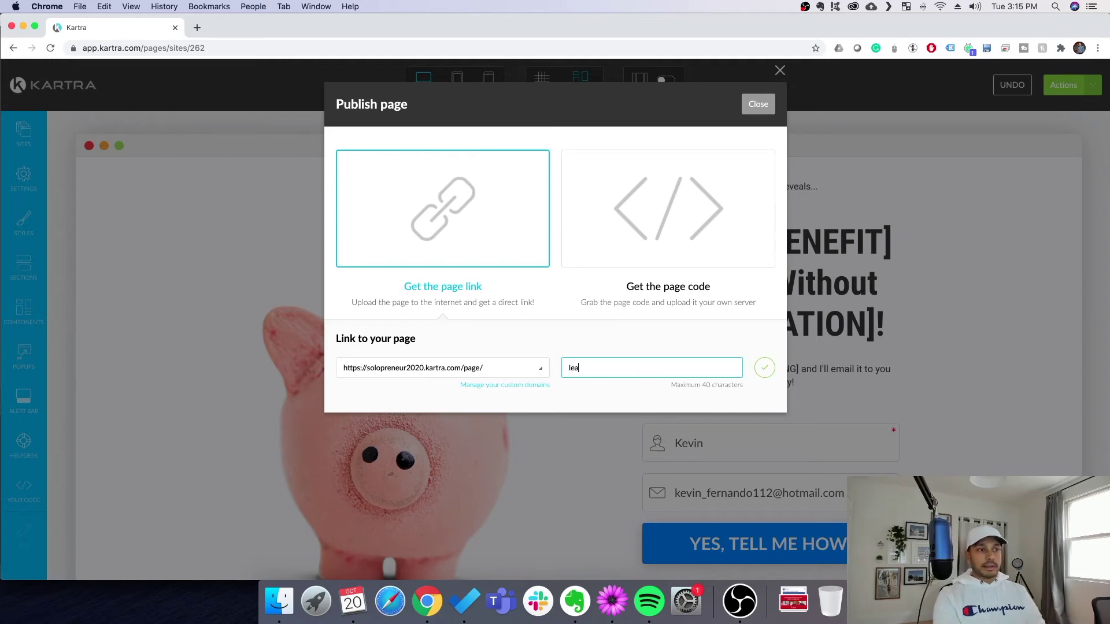
key(BackSpace)
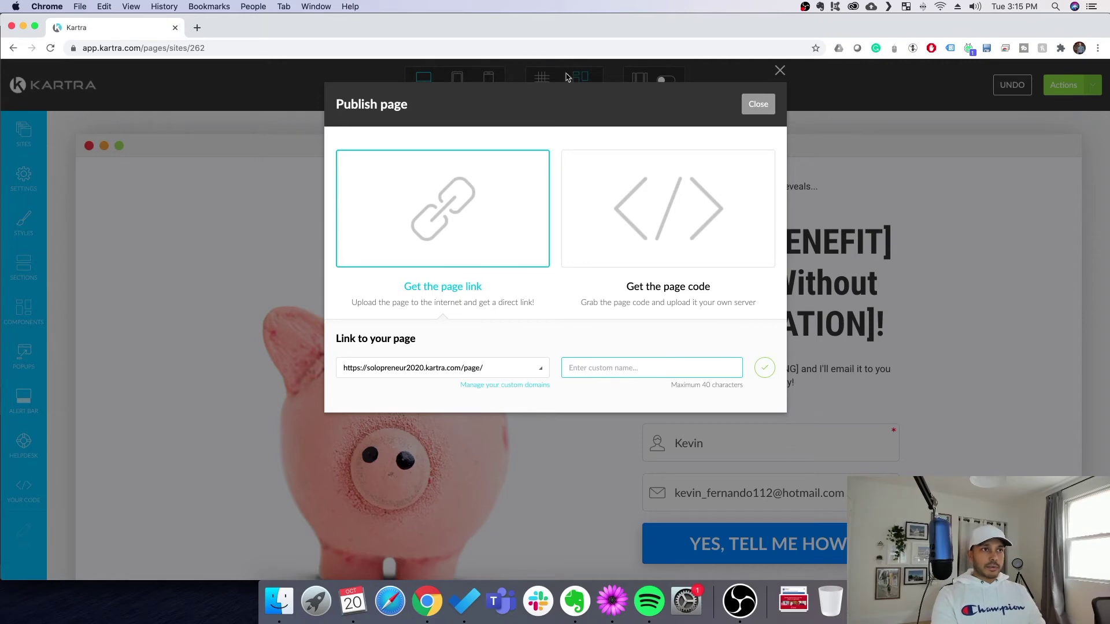
Close the publish window, return to the dashboard and expand the checklist's Pages step
click(781, 70)
click(67, 83)
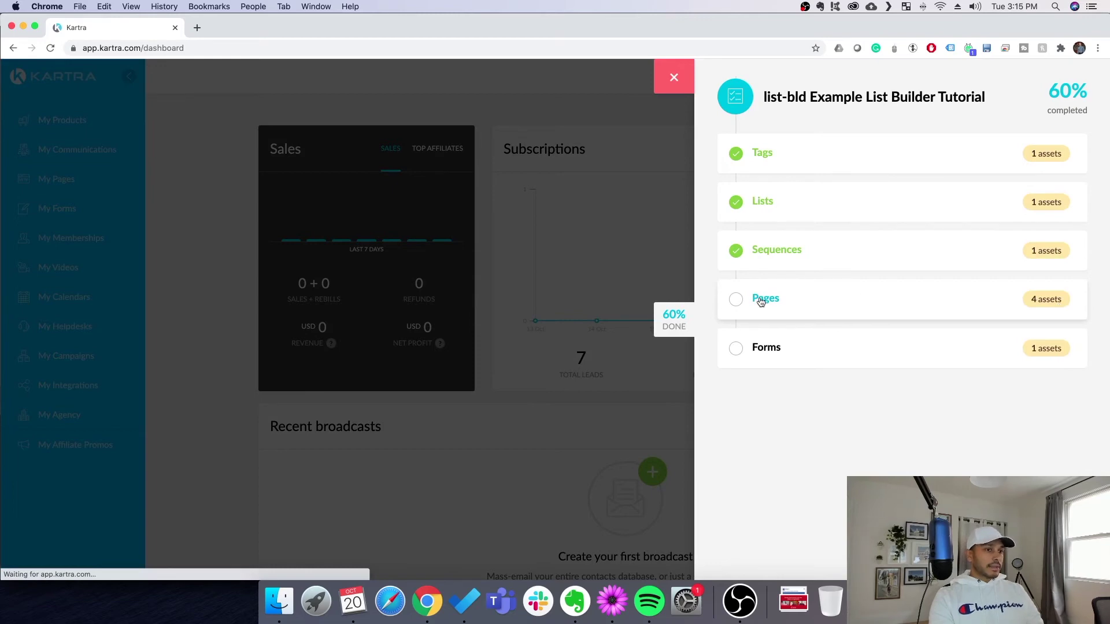
click(764, 298)
Open the list-bld Simple List Builder Optin TY page in the page builder
scroll(764, 299, down, 2)
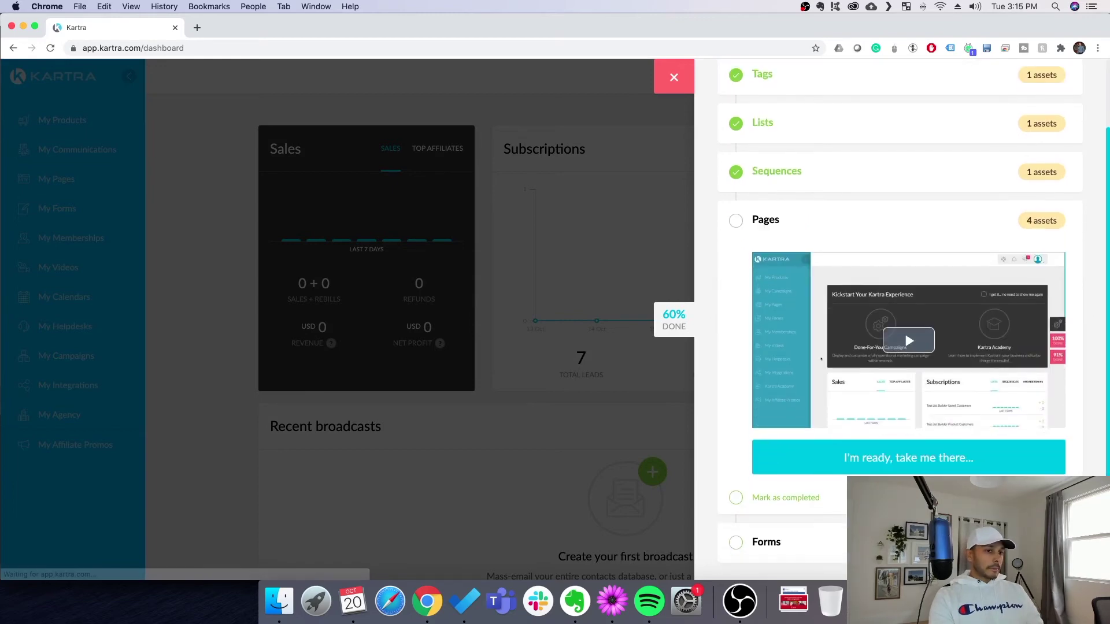
click(775, 453)
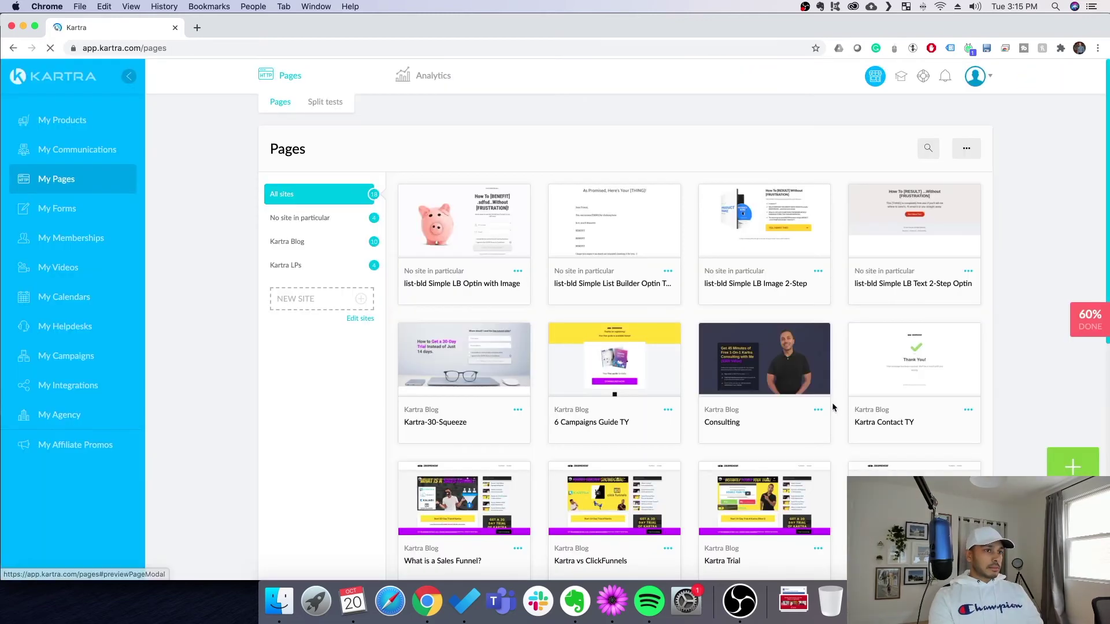
click(669, 272)
click(719, 293)
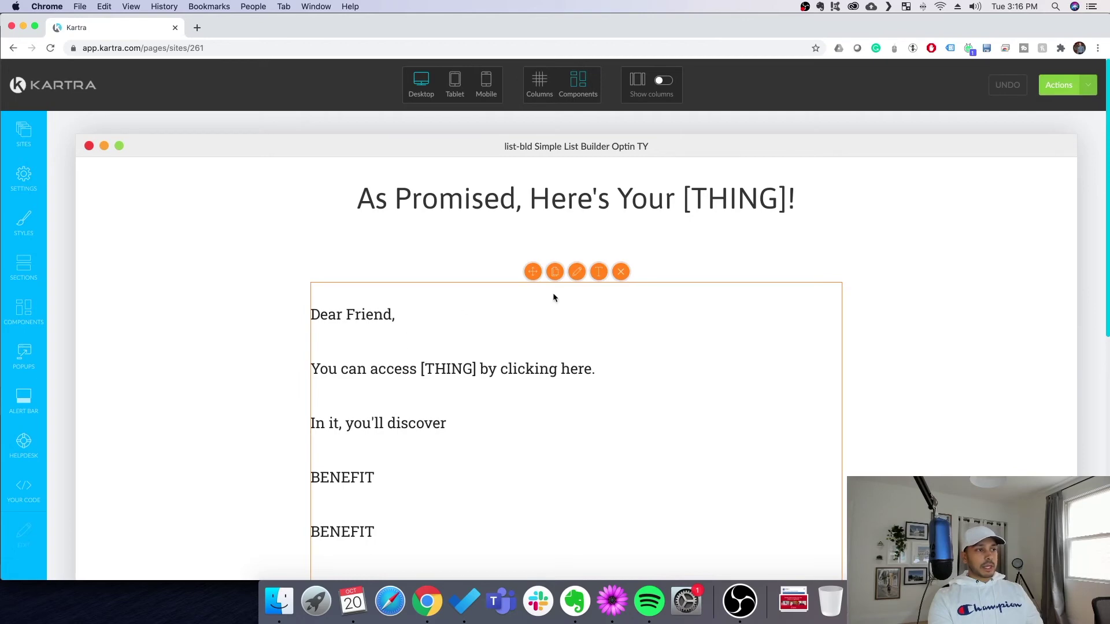
Add 'sdfssdfs' to the Dear Friend greeting and scroll down the page
click(377, 315)
text(sdfs)
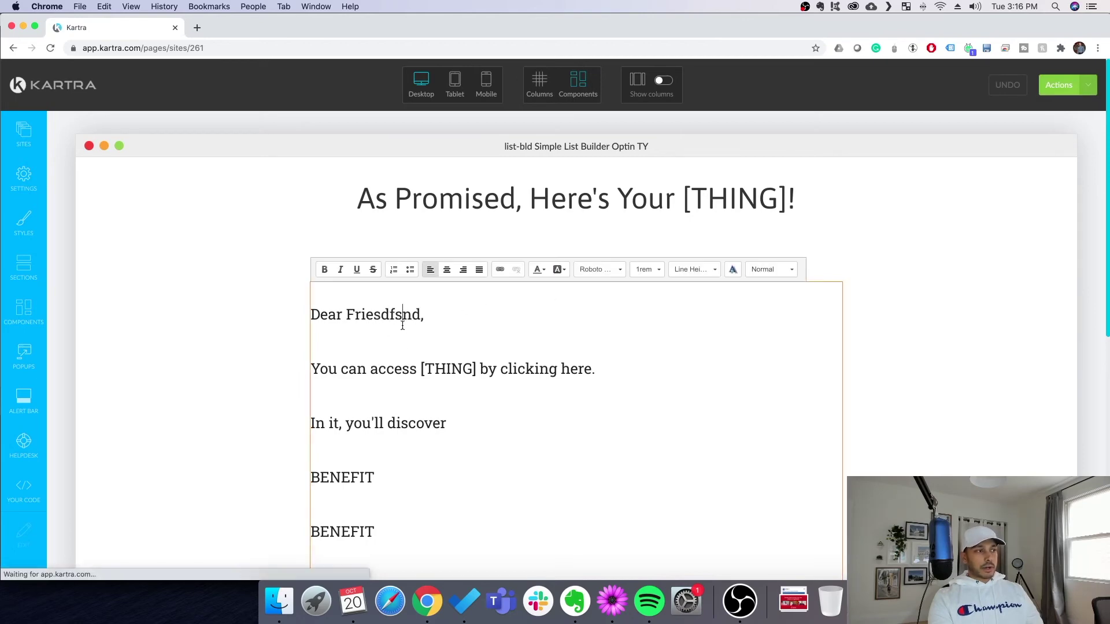
text(sdfsd)
scroll(738, 364, down, 10)
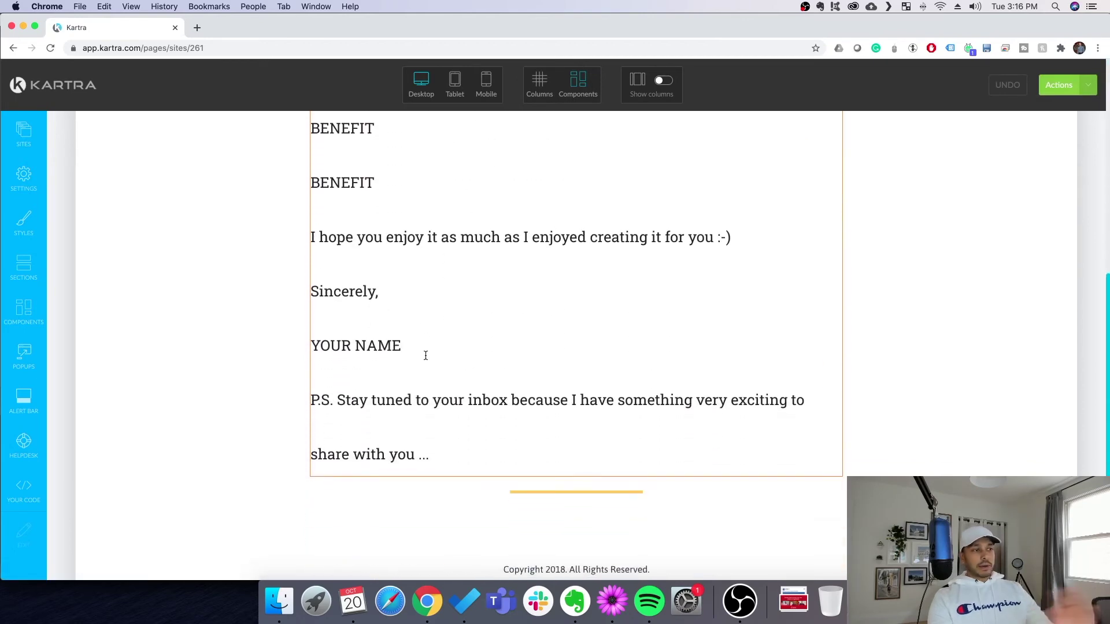
scroll(457, 346, up, 10)
scroll(466, 347, down, 10)
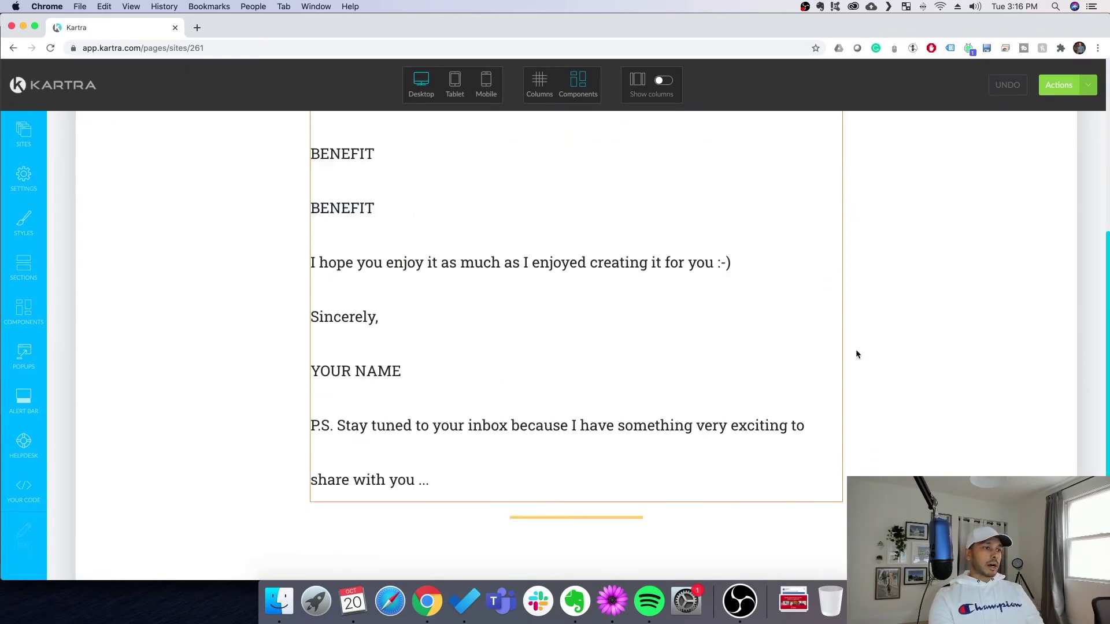
scroll(857, 354, down, 3)
Review the yellow divider line's colour in its configuration settings
mouse_move(561, 436)
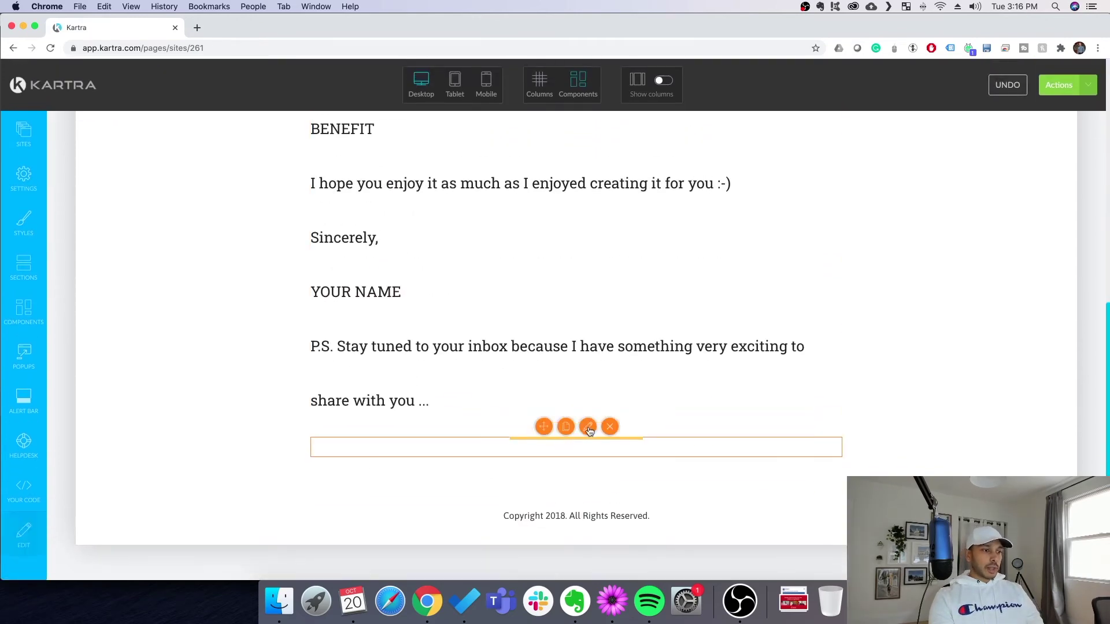
click(588, 428)
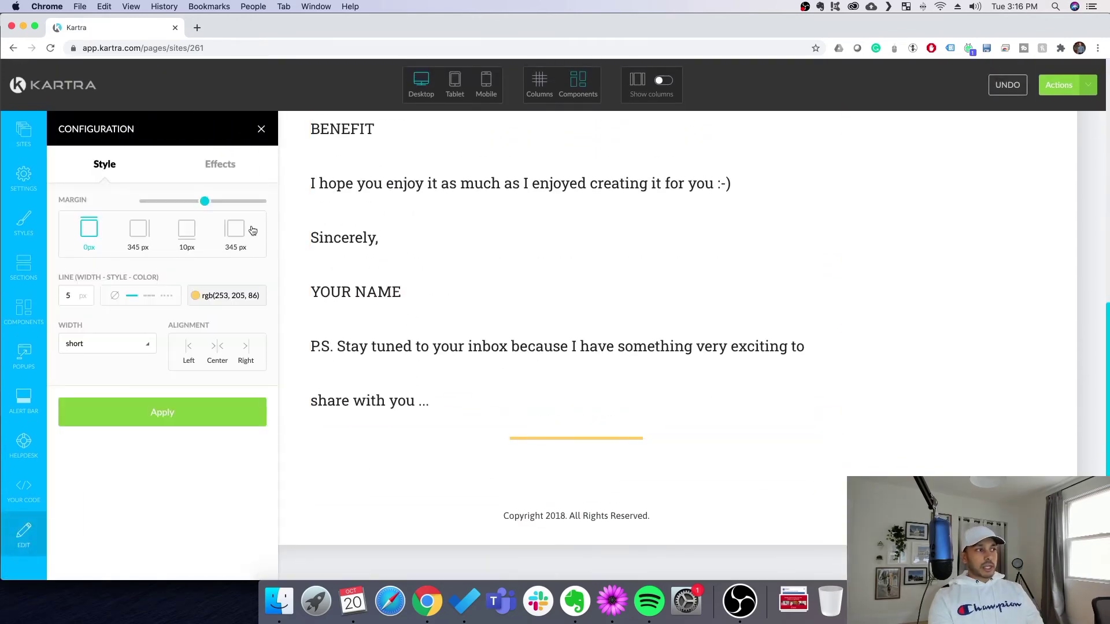
click(229, 298)
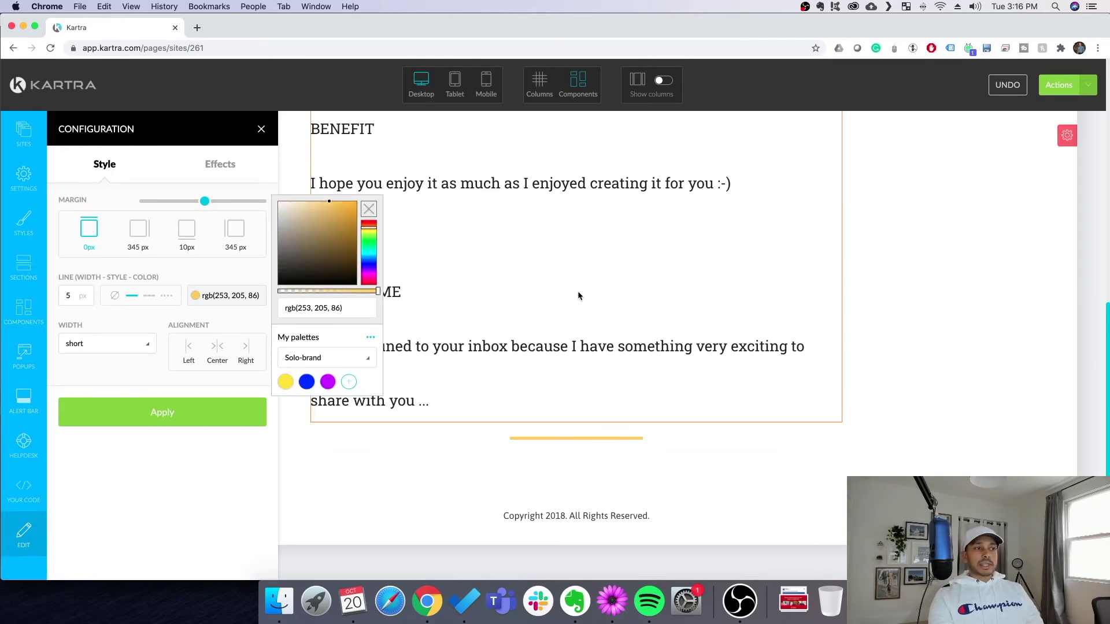
click(261, 129)
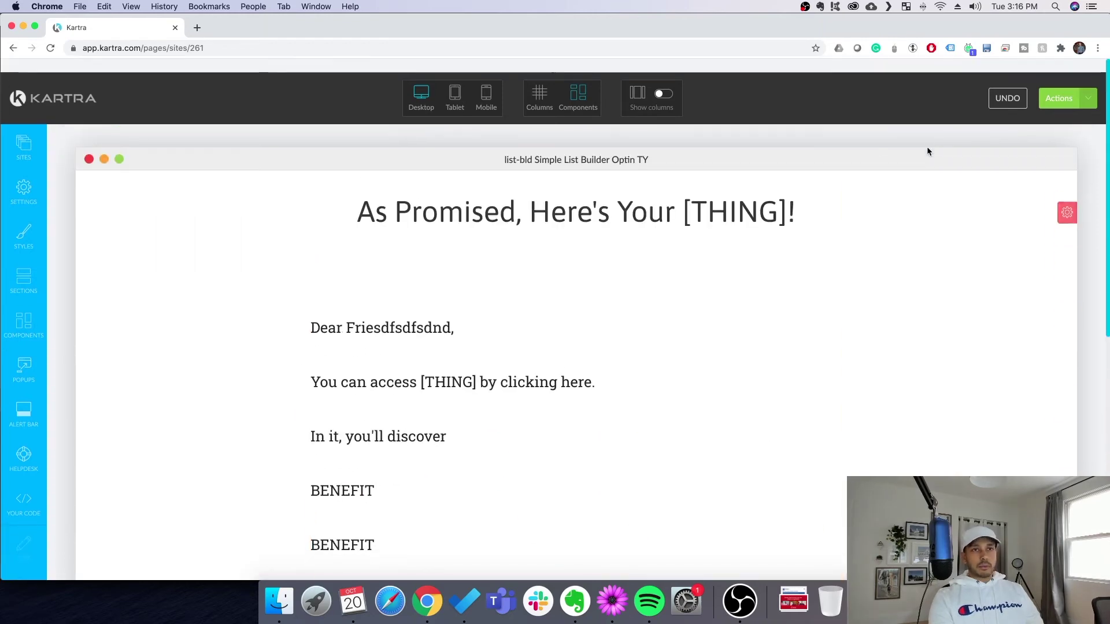
click(1088, 85)
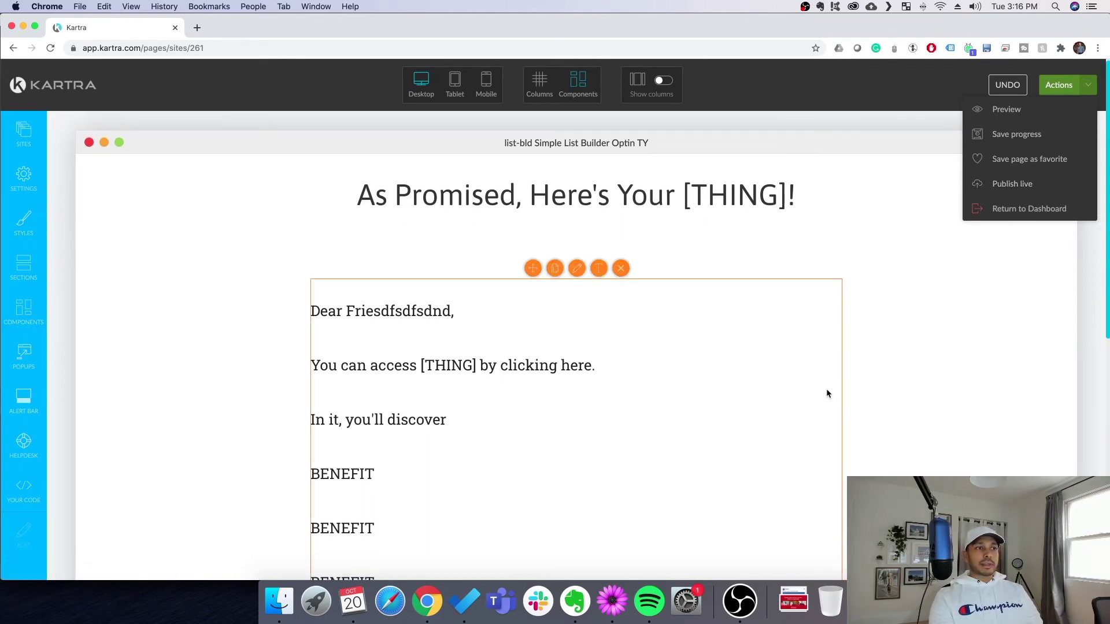
Publish the thank-you page live, get its page link, and return to the dashboard
click(993, 185)
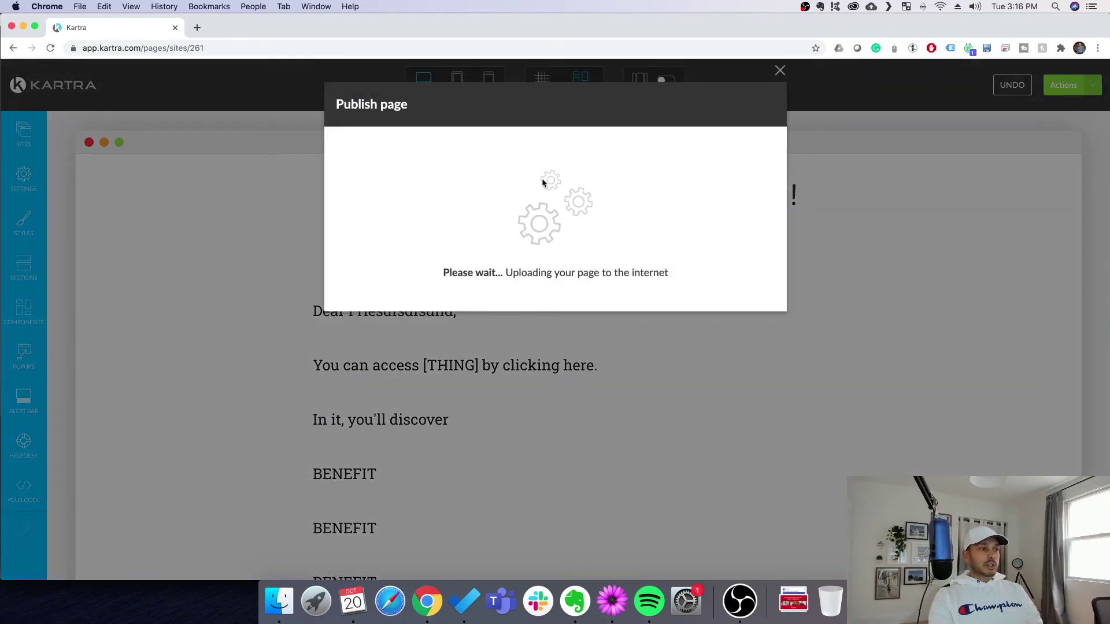
click(502, 198)
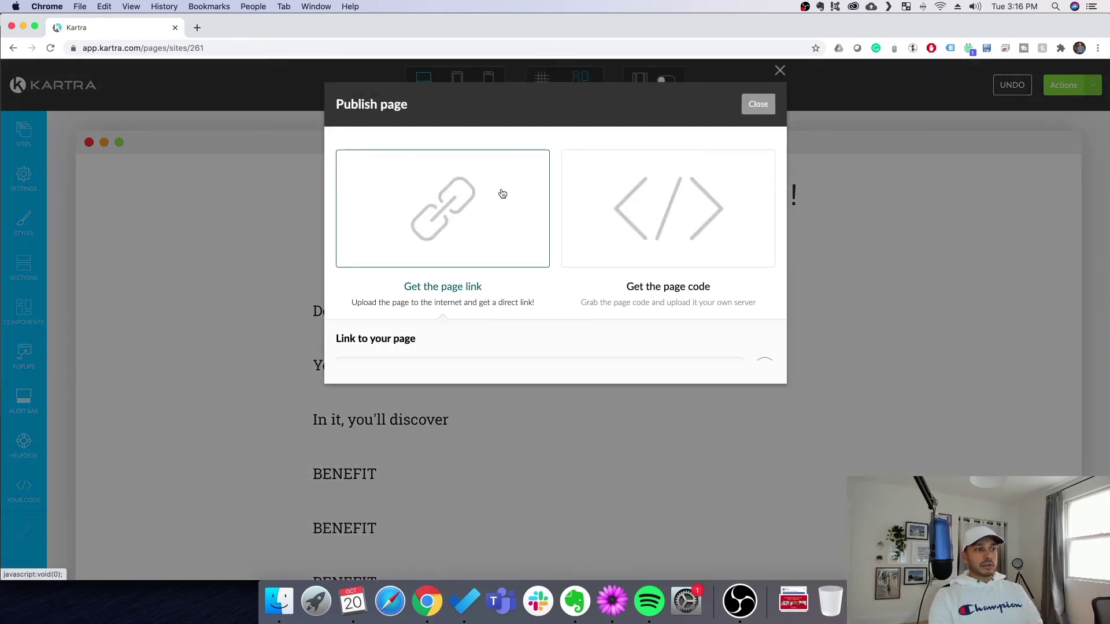
click(765, 368)
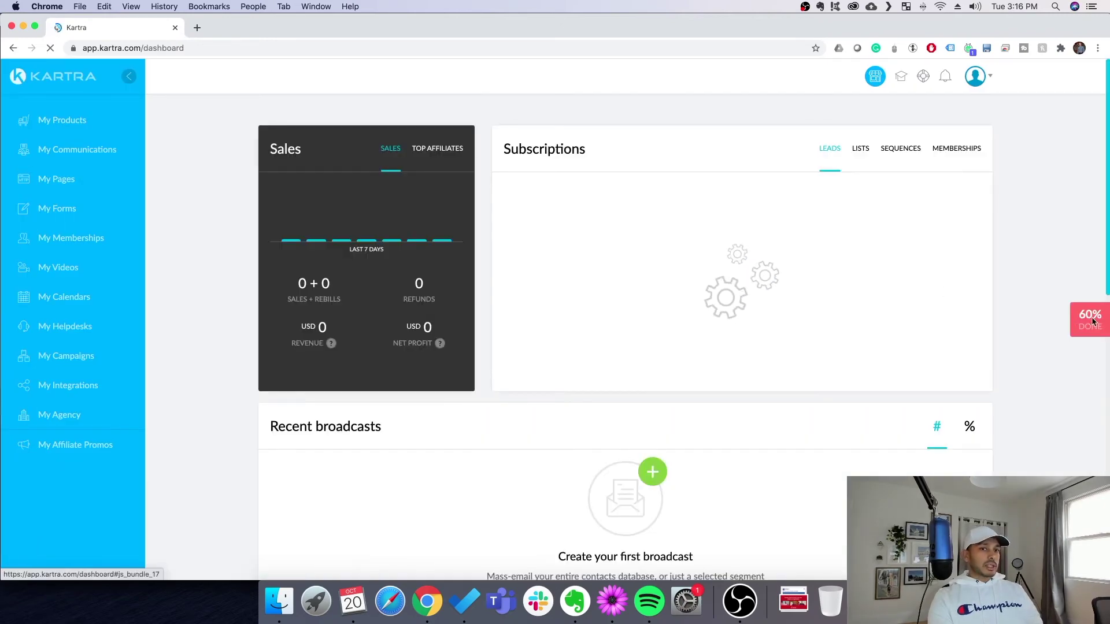
Mark the checklist's Pages step complete, reaching 80%, and go to the pages list
click(1090, 320)
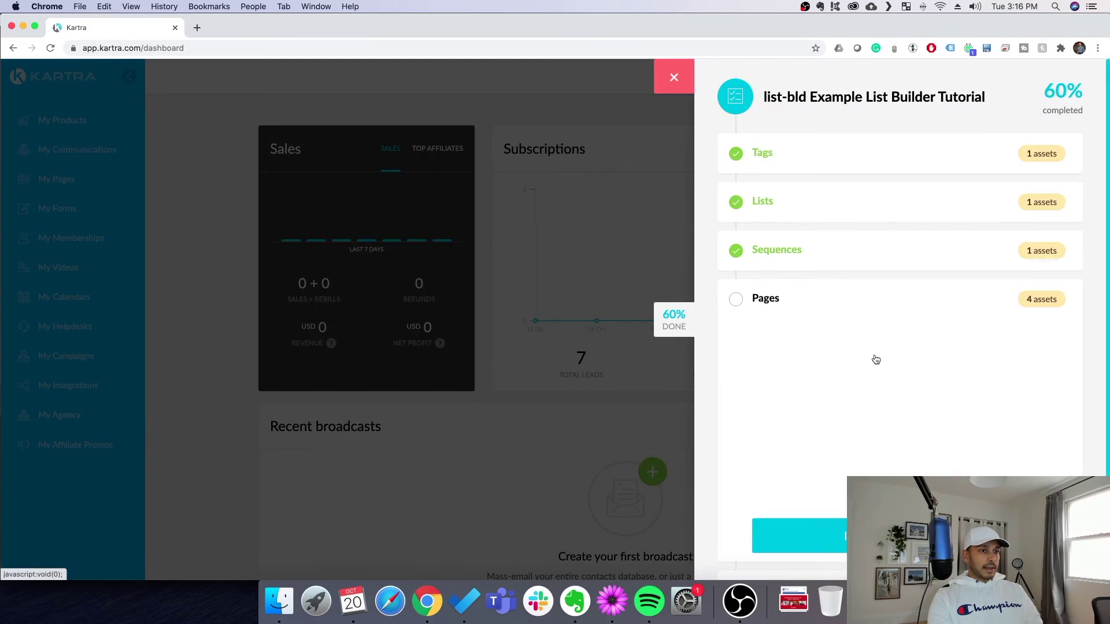
click(778, 503)
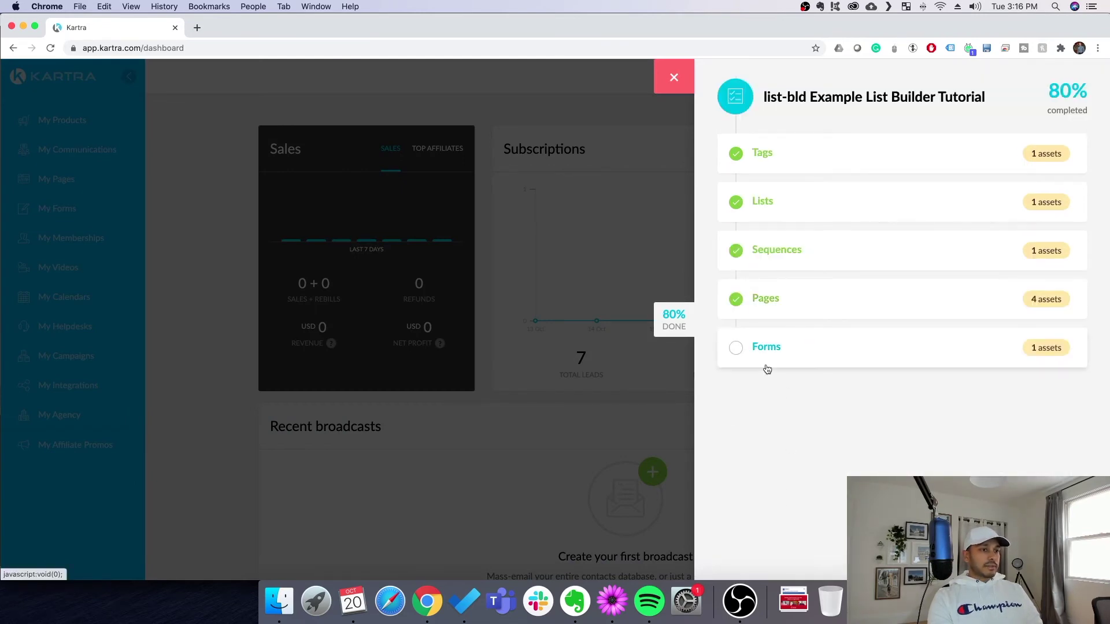
click(772, 316)
Delete the list-bld Simple LB Image 2-Step page from My Pages
click(821, 531)
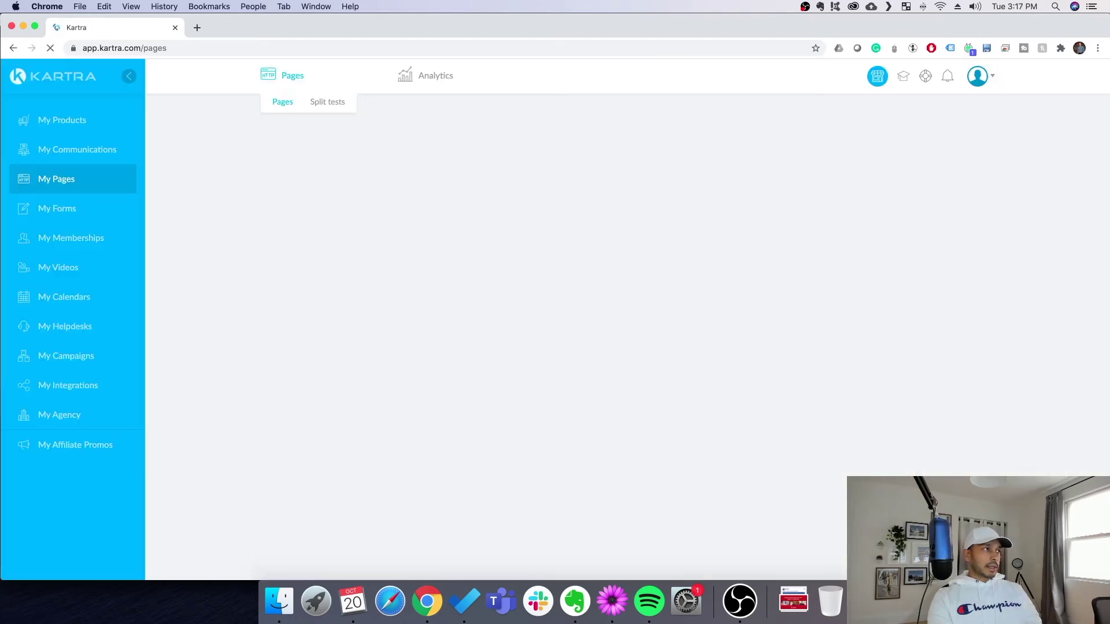
mouse_move(636, 227)
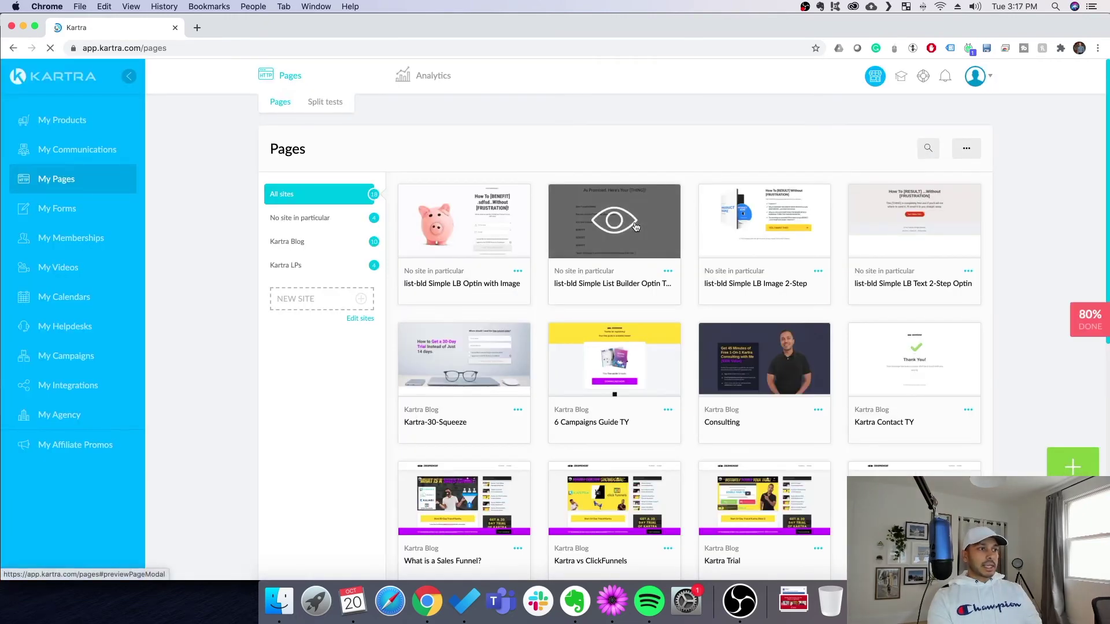
click(819, 275)
click(873, 334)
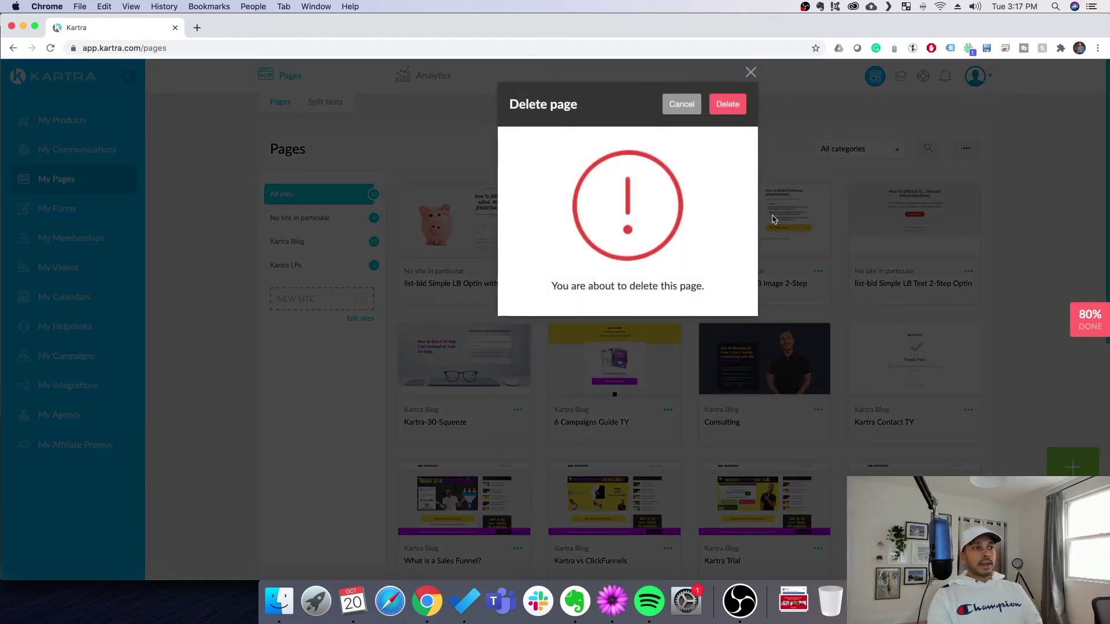
click(732, 105)
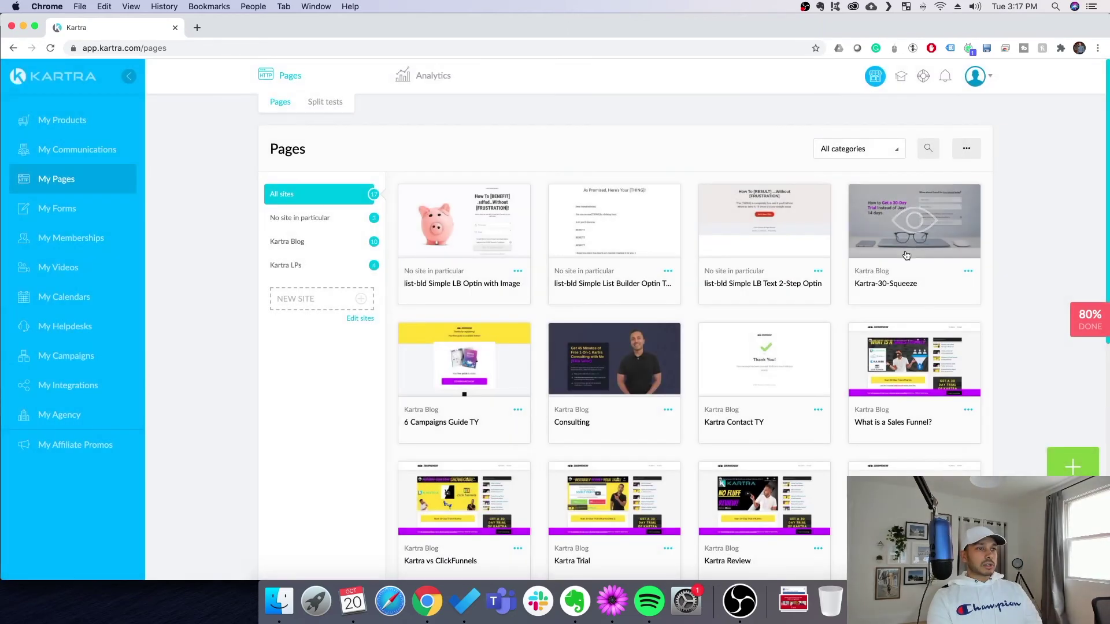
Delete the list-bld Simple LB Text 2-Step Optin page, then open the Optin with Image page's settings
click(819, 270)
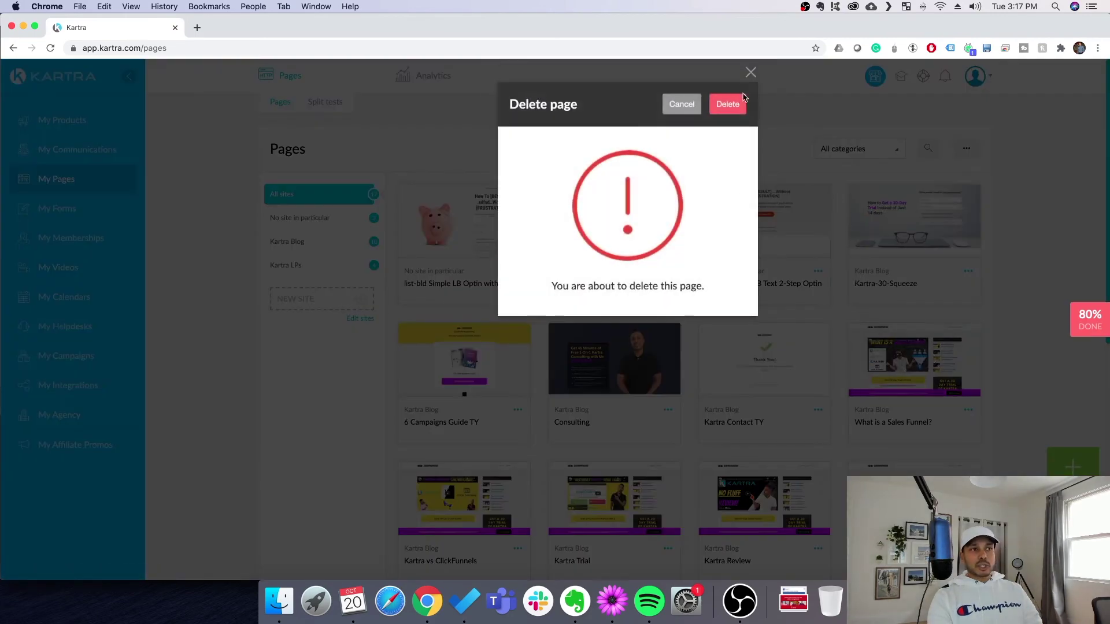
click(731, 108)
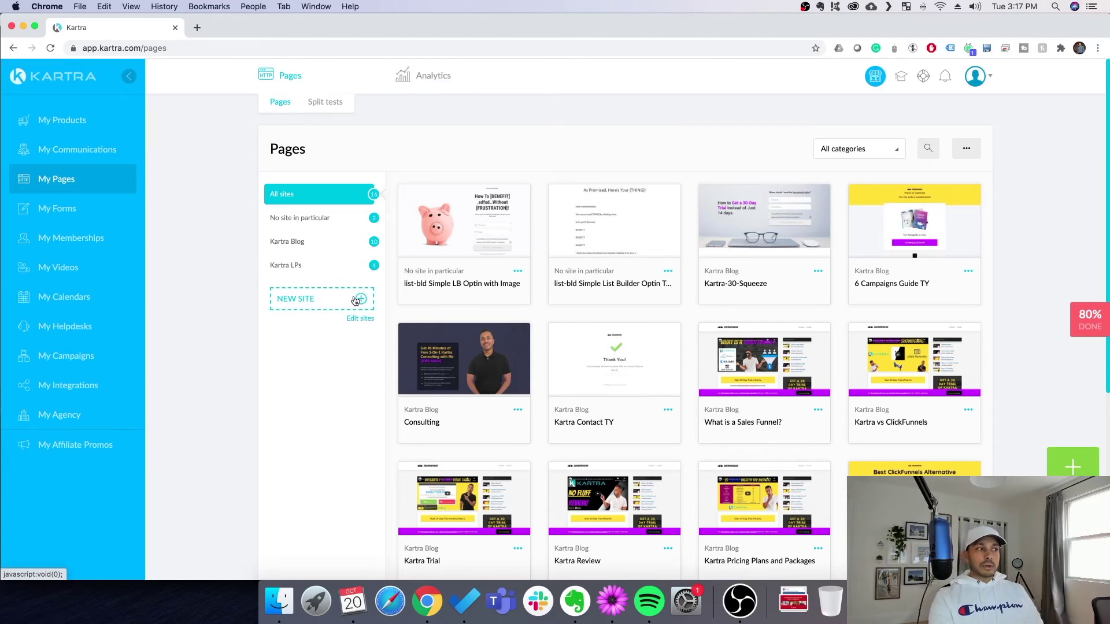
click(518, 270)
click(565, 291)
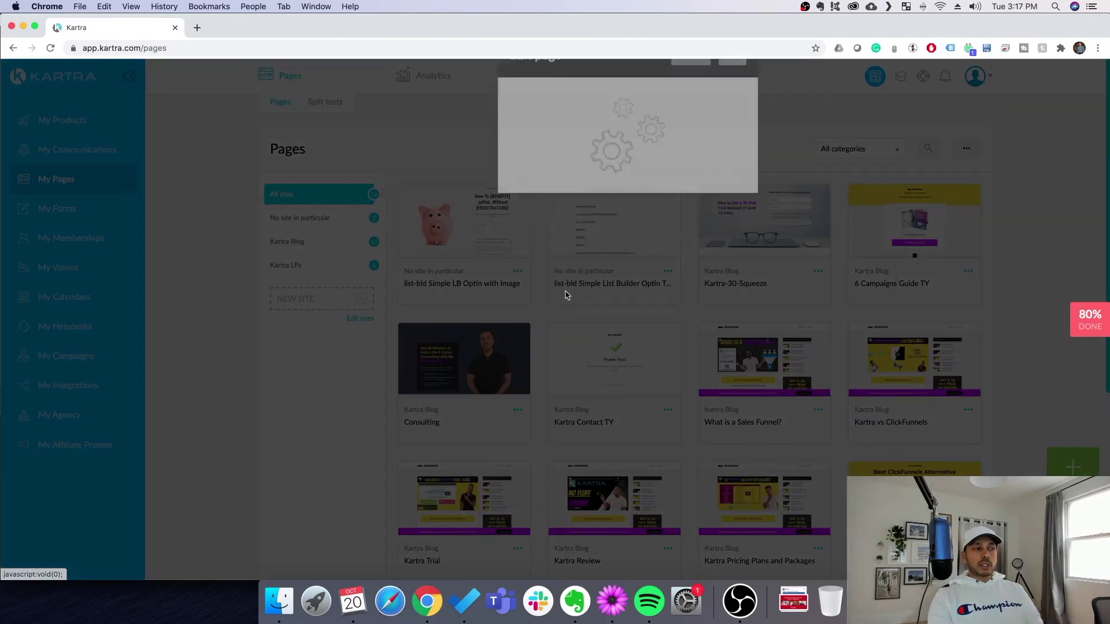
click(546, 216)
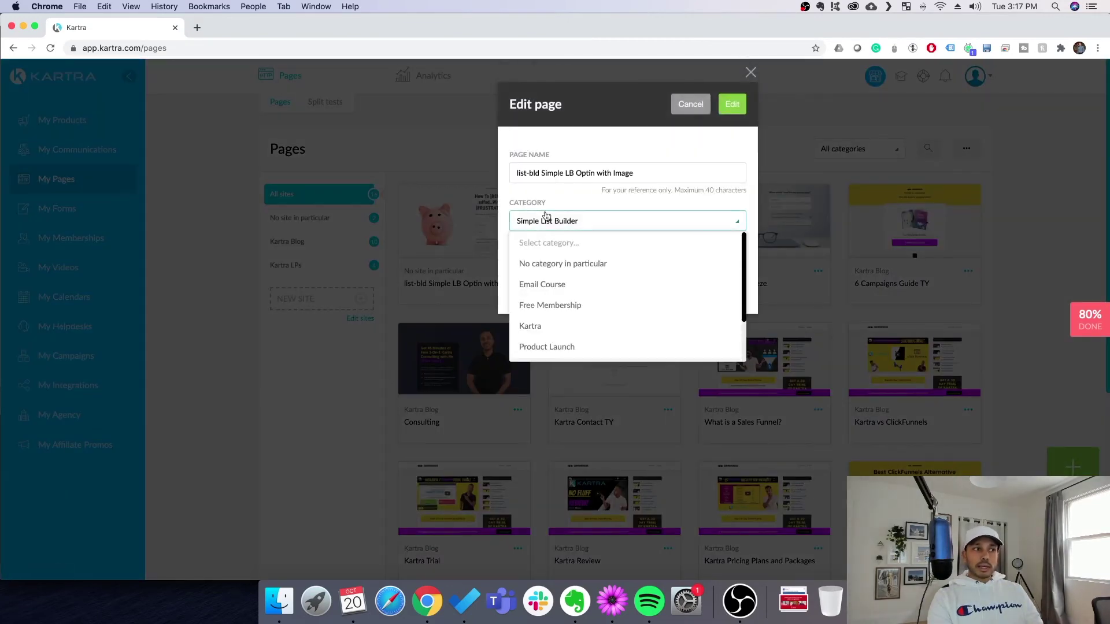
click(545, 218)
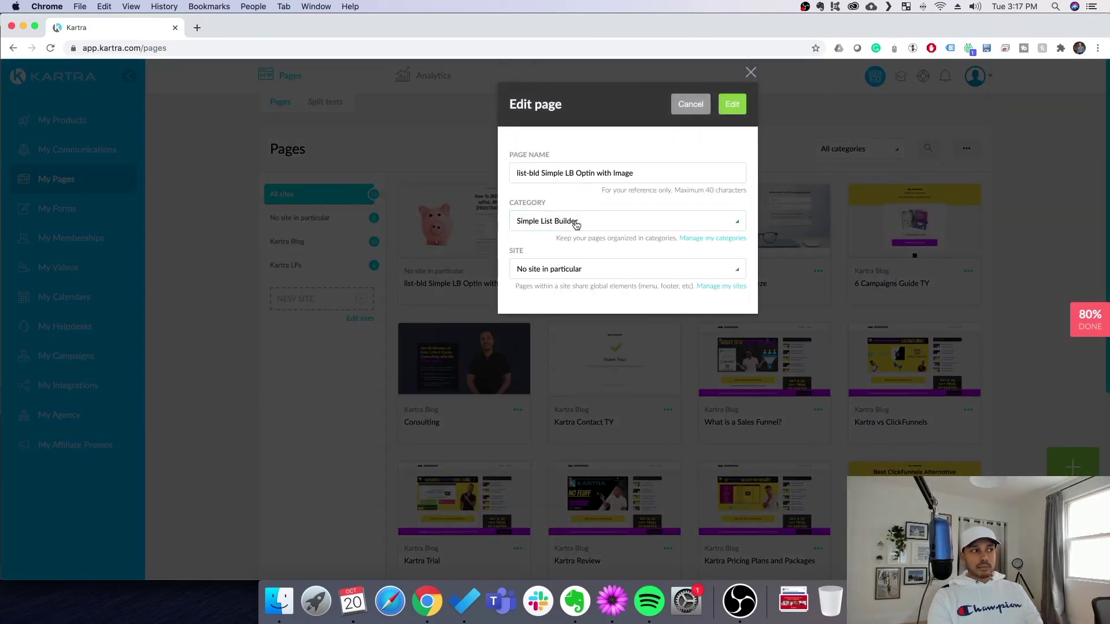
click(557, 271)
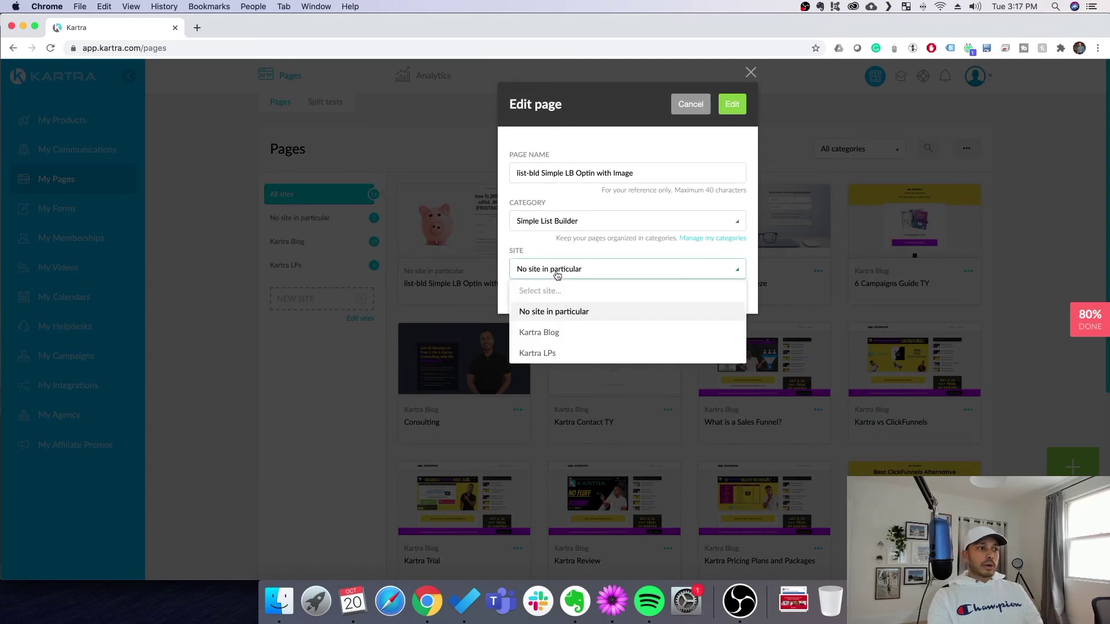
click(690, 105)
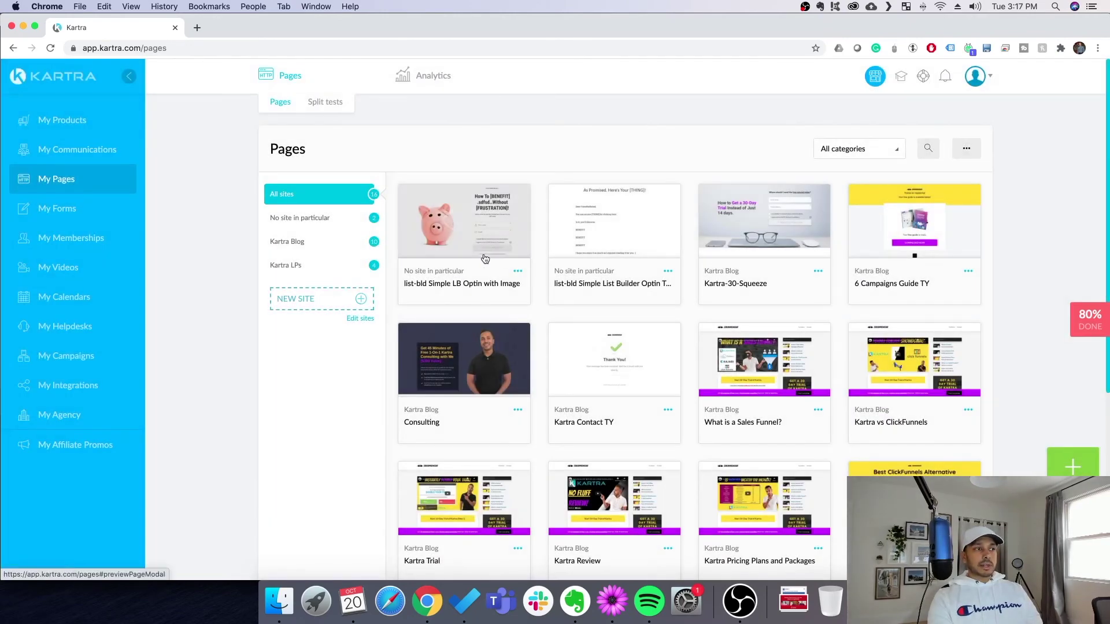
click(518, 271)
click(570, 292)
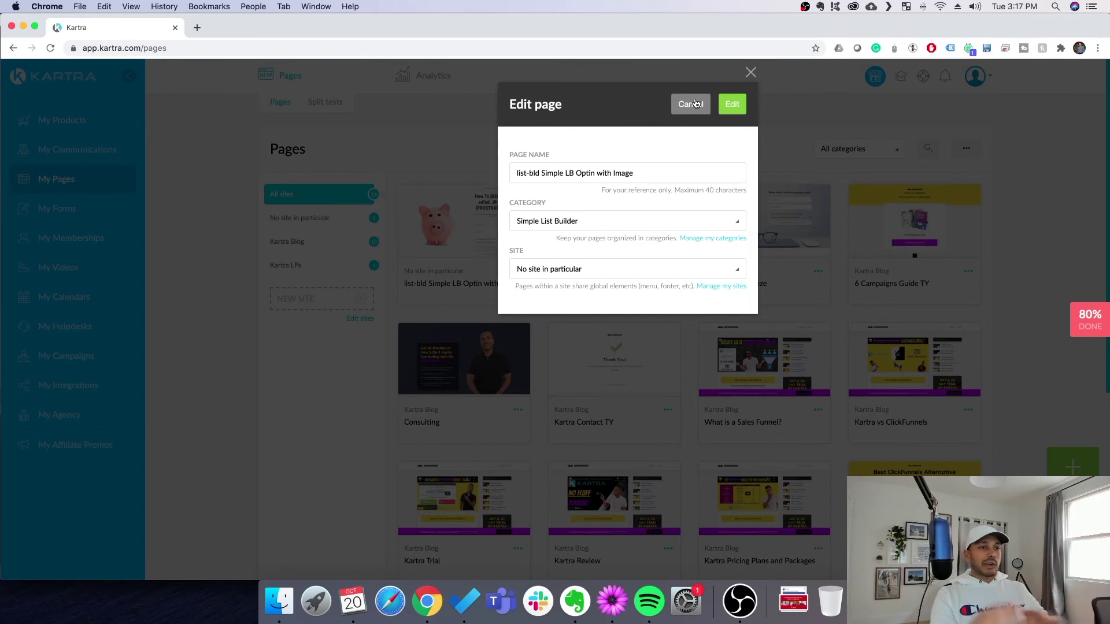
click(690, 105)
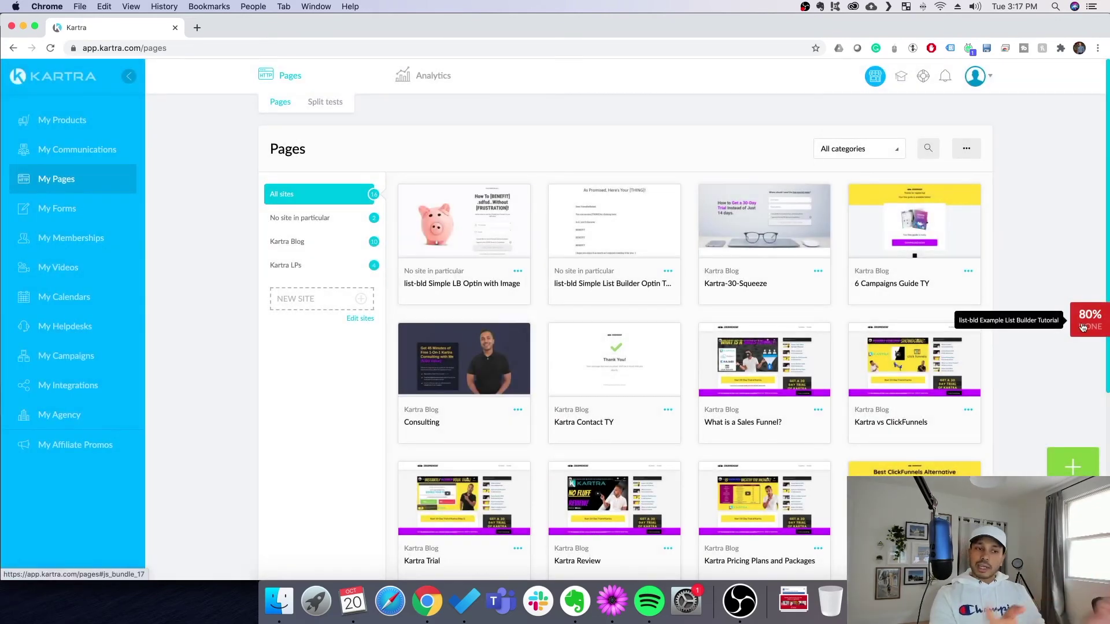
Reach My Forms through the 80% DONE checklist's Forms step and edit the list-bld Simple List Builder Form
click(1083, 328)
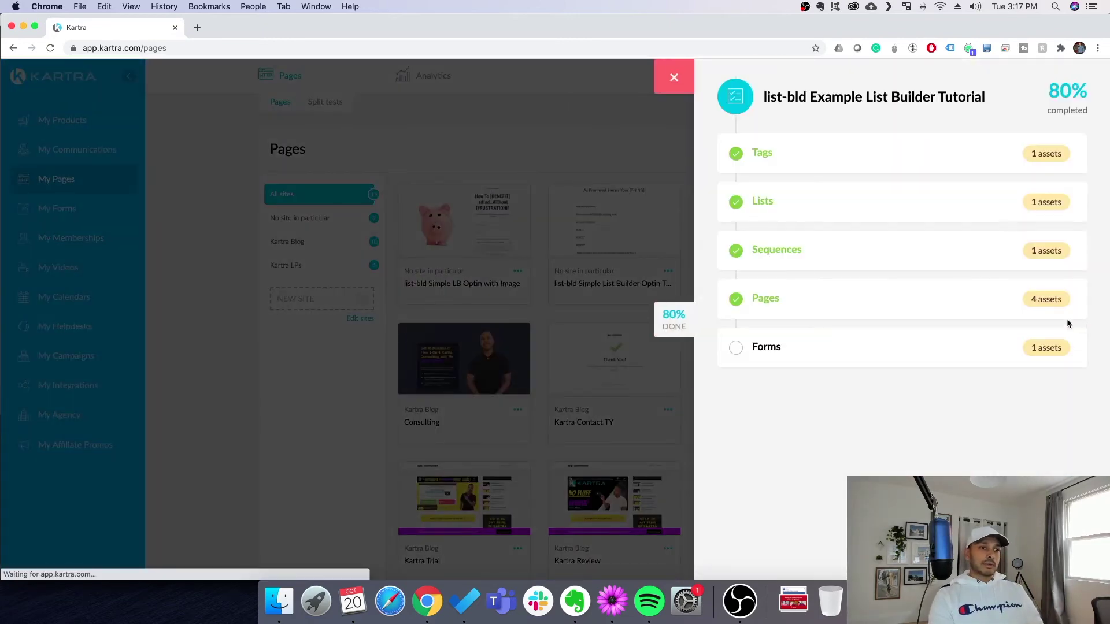
click(776, 347)
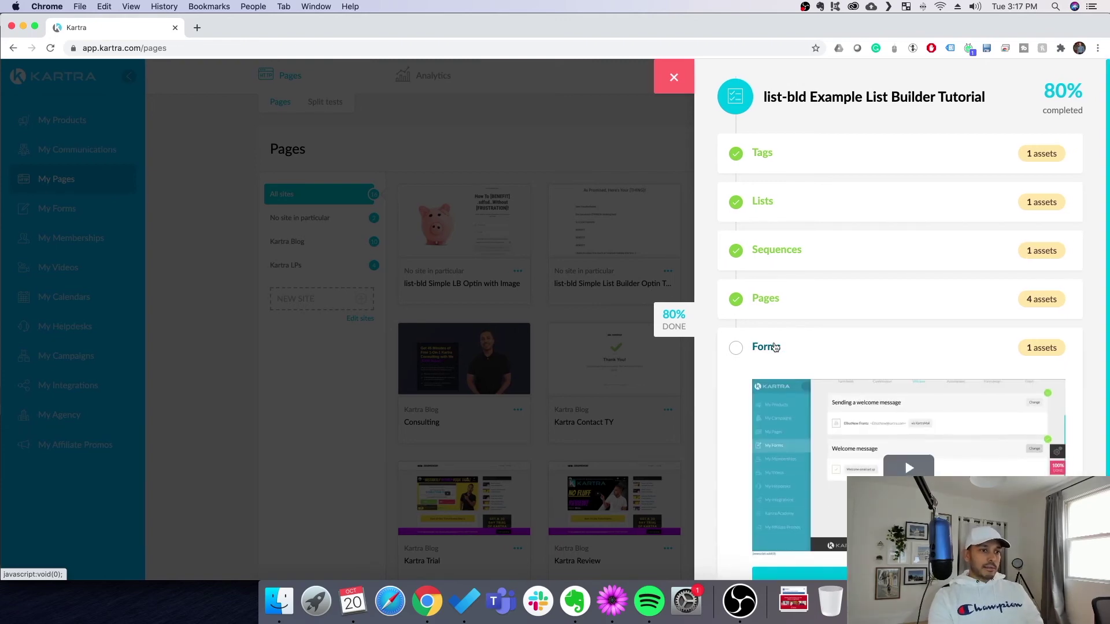
scroll(902, 375, down, 3)
click(902, 505)
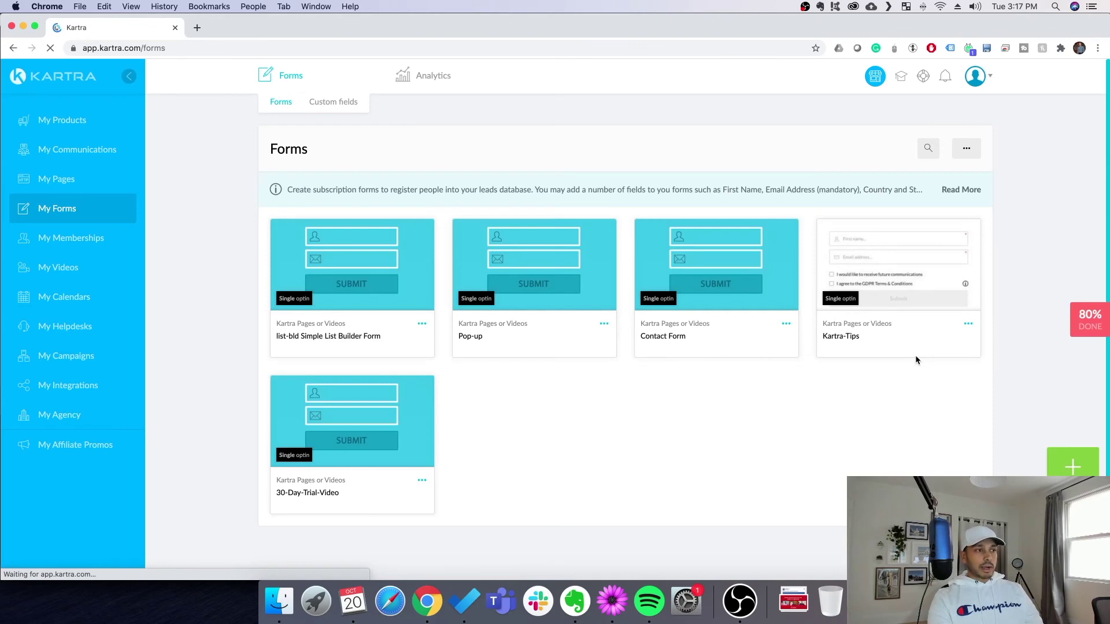
click(422, 324)
click(454, 314)
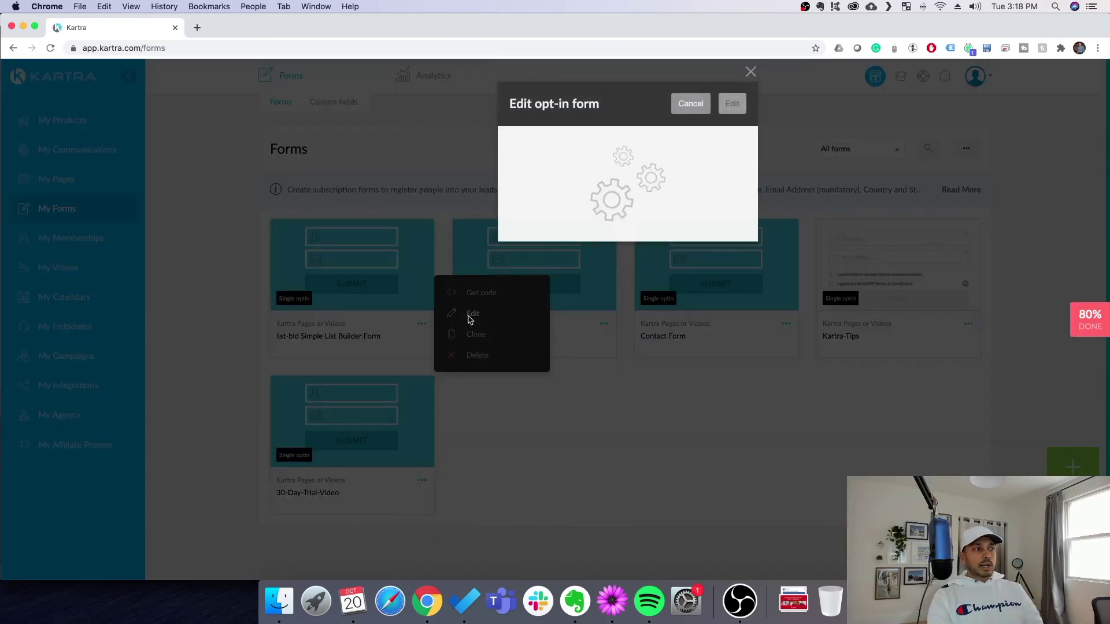
Save the form fields and success page, then advance through Welcome, Automations and Form design to Finish
click(733, 104)
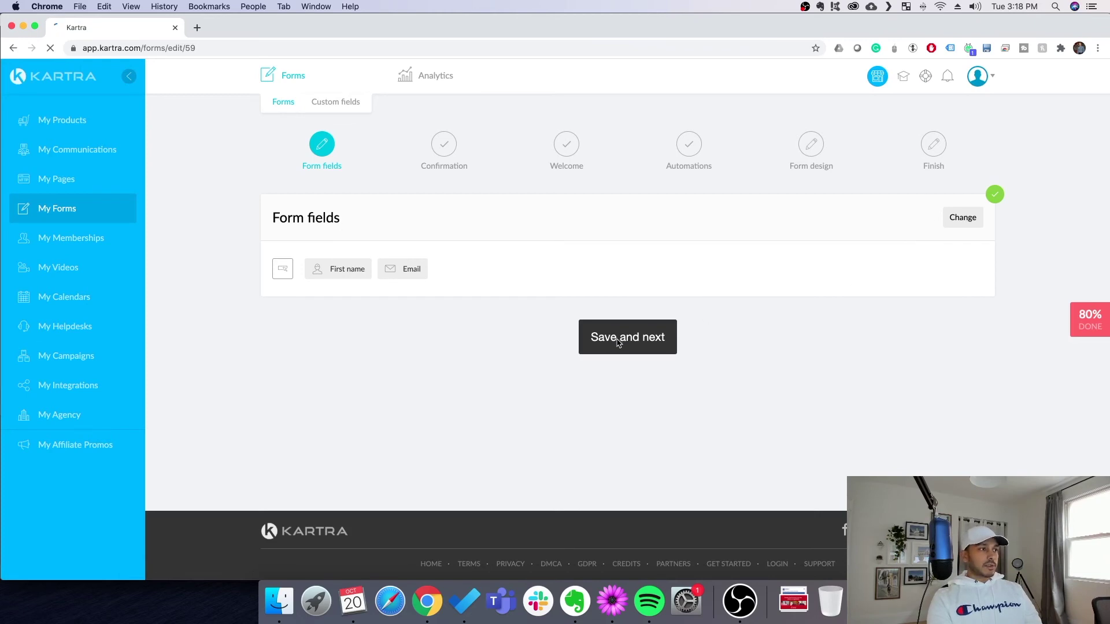
click(639, 344)
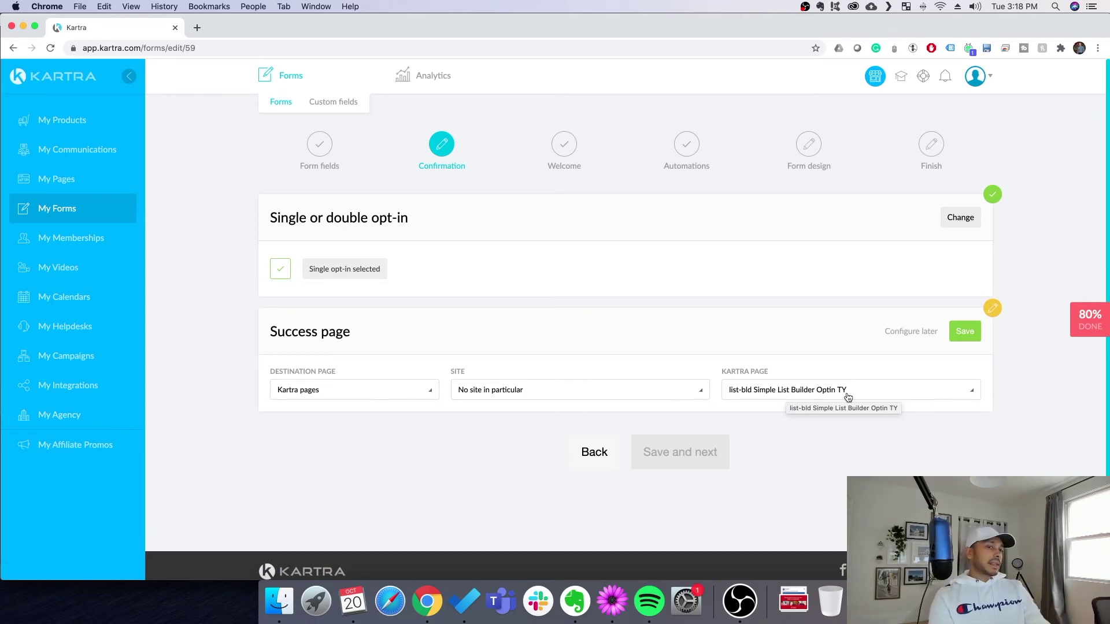
click(968, 333)
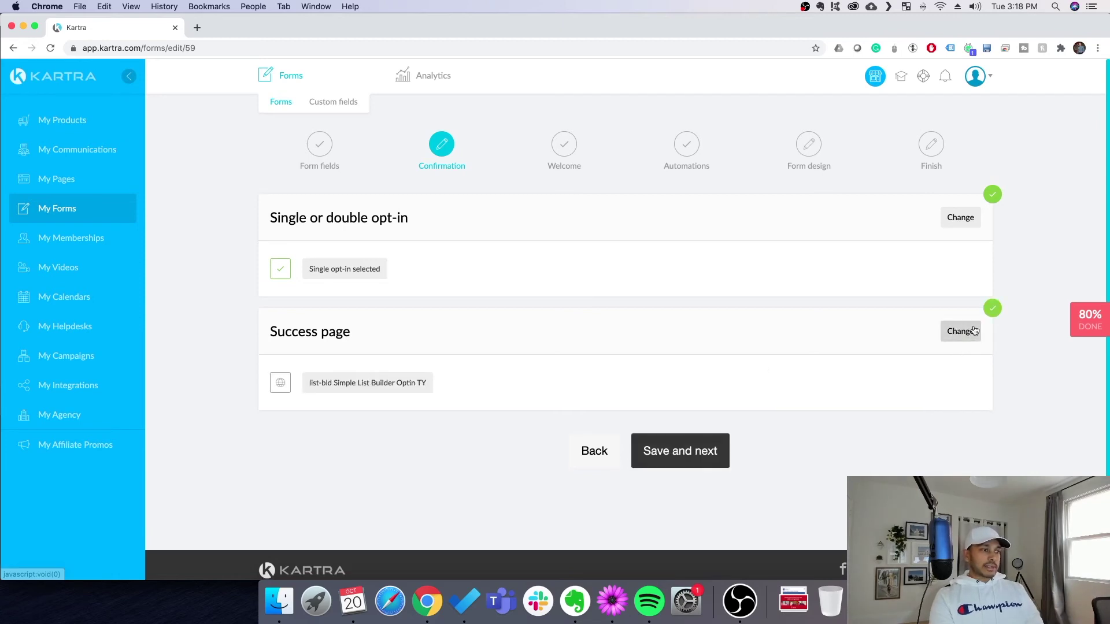
click(691, 458)
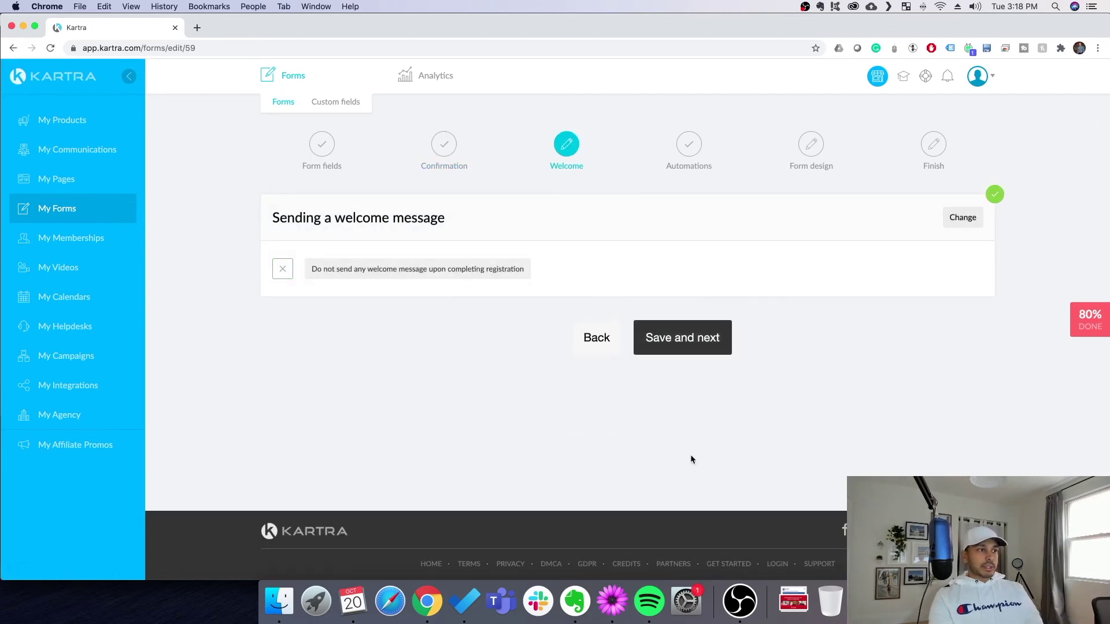
click(690, 337)
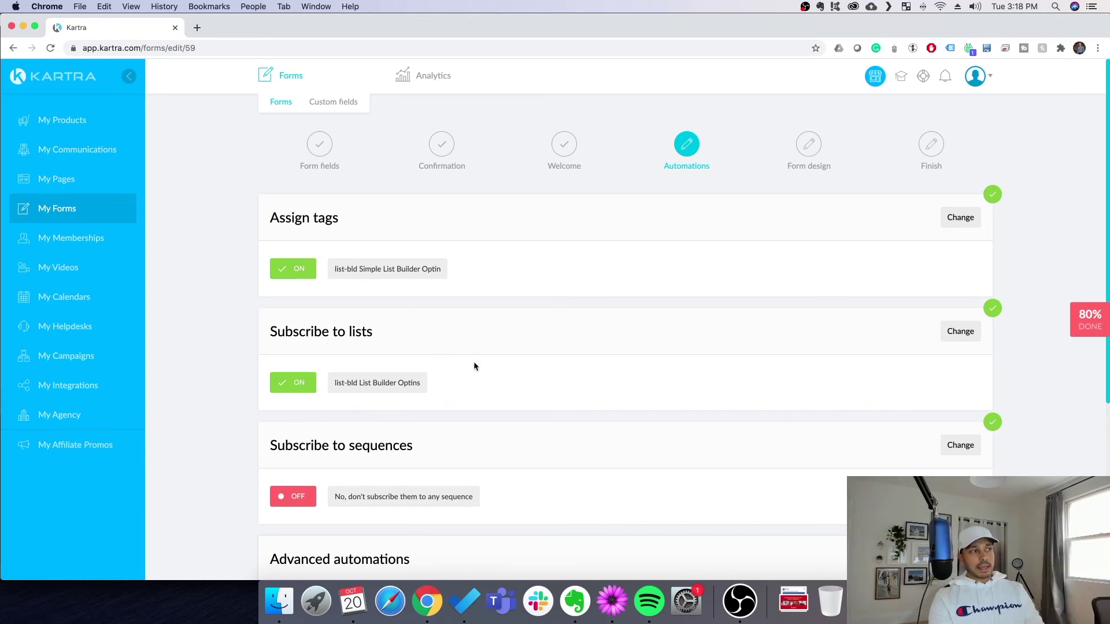
scroll(588, 415, down, 5)
click(683, 540)
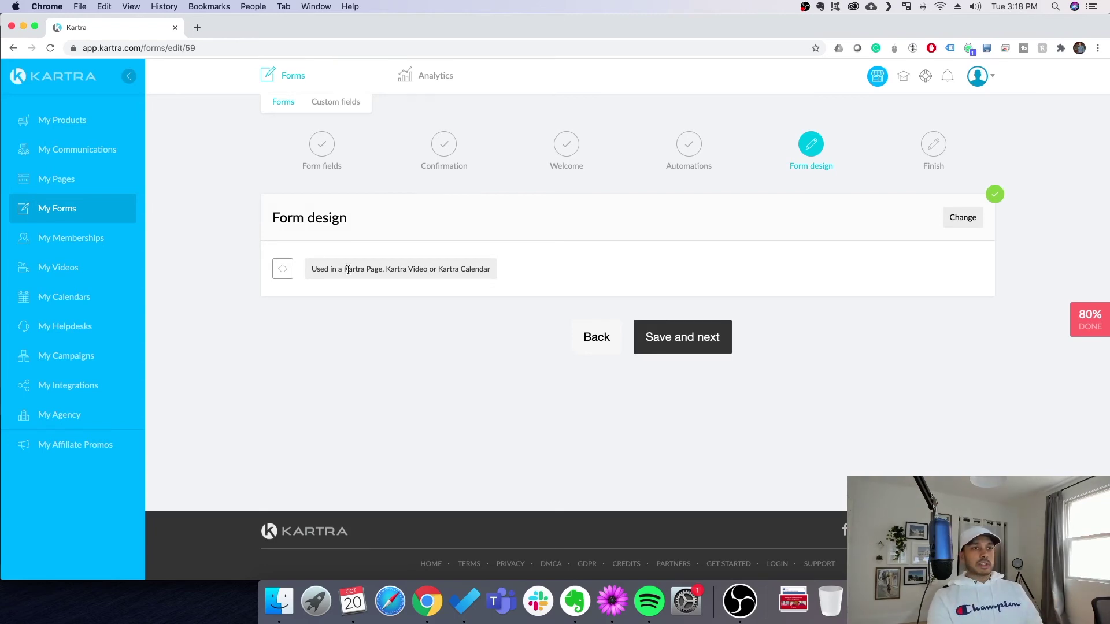
click(668, 337)
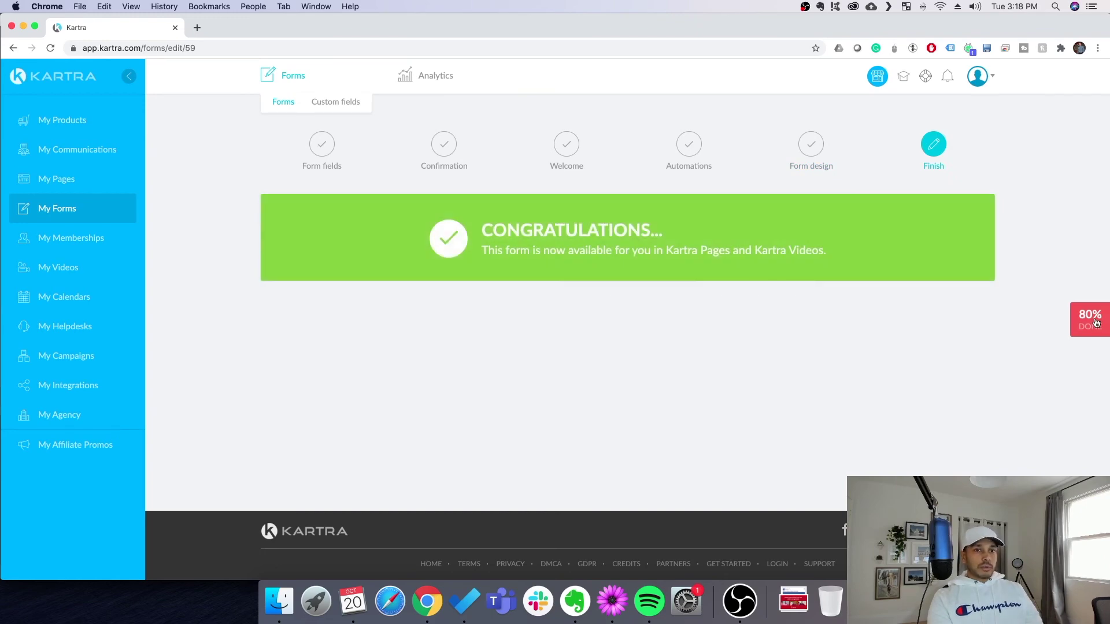
Mark Forms done in the checklist and get the Optin with Image page's direct link
click(1096, 323)
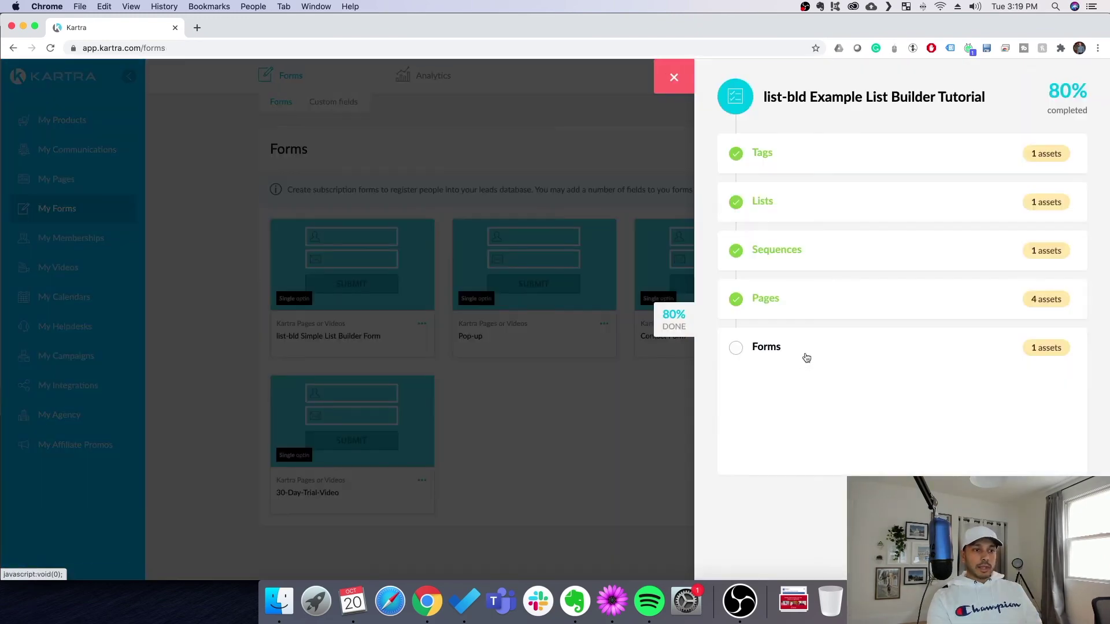
click(58, 178)
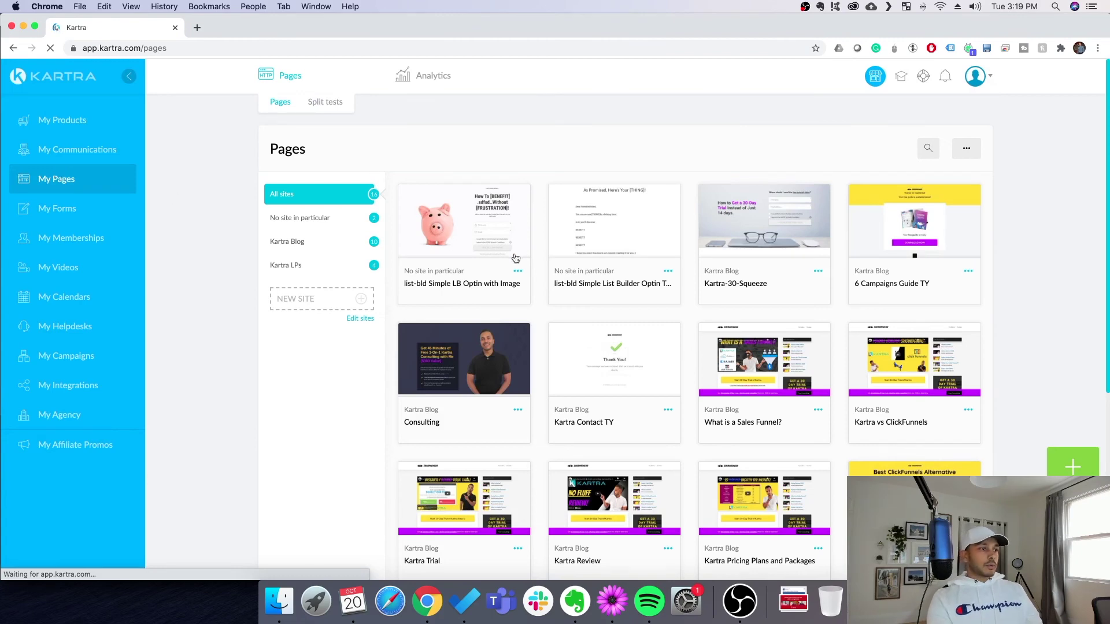
click(525, 275)
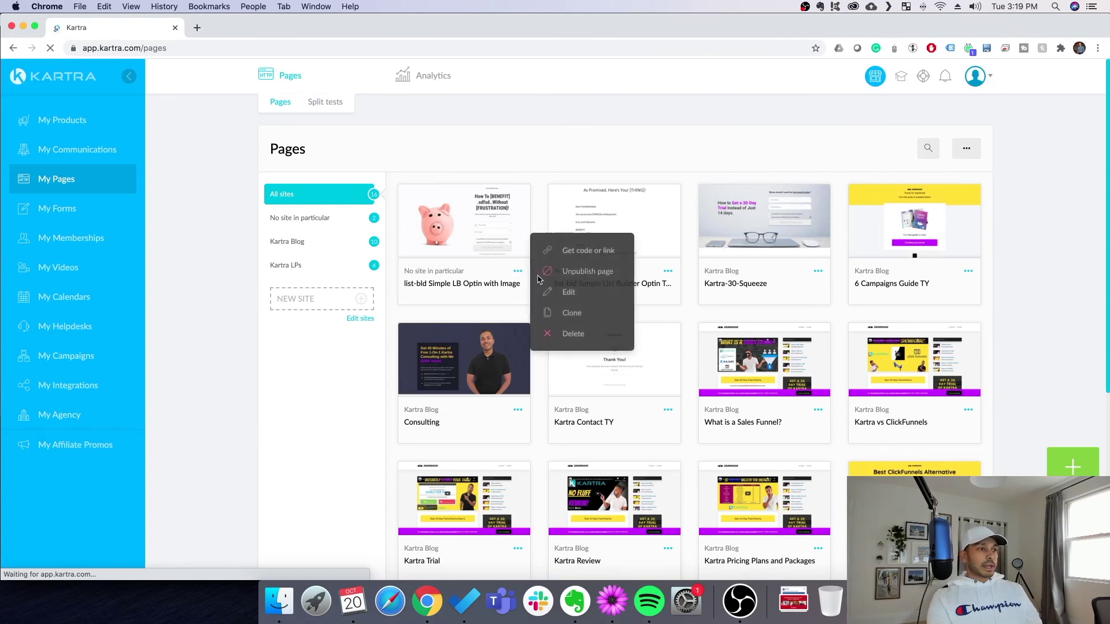
click(576, 254)
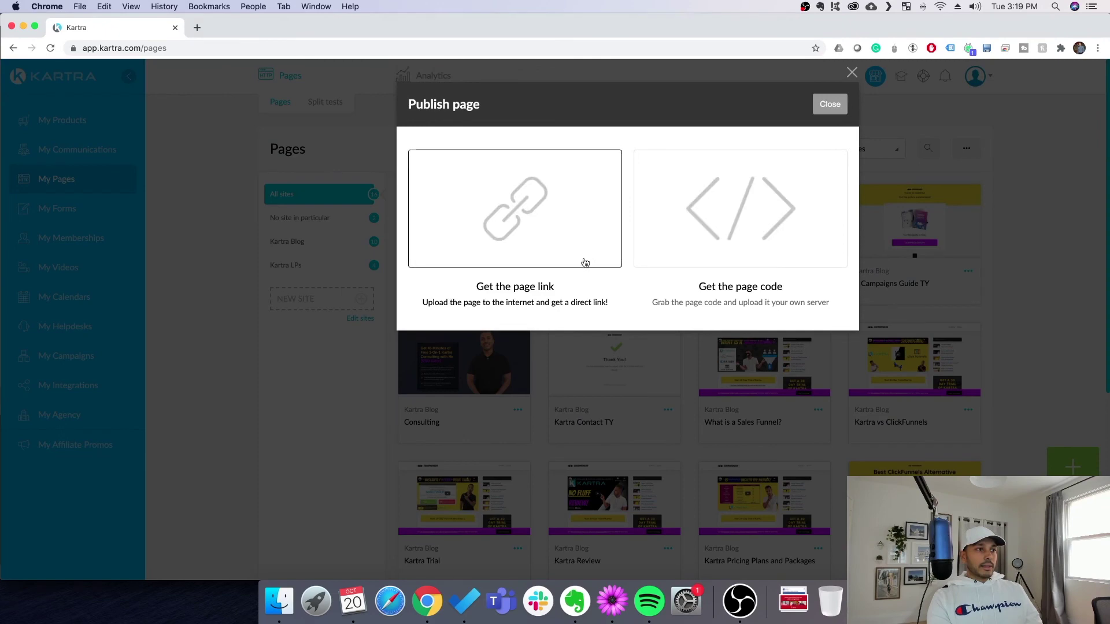
click(525, 219)
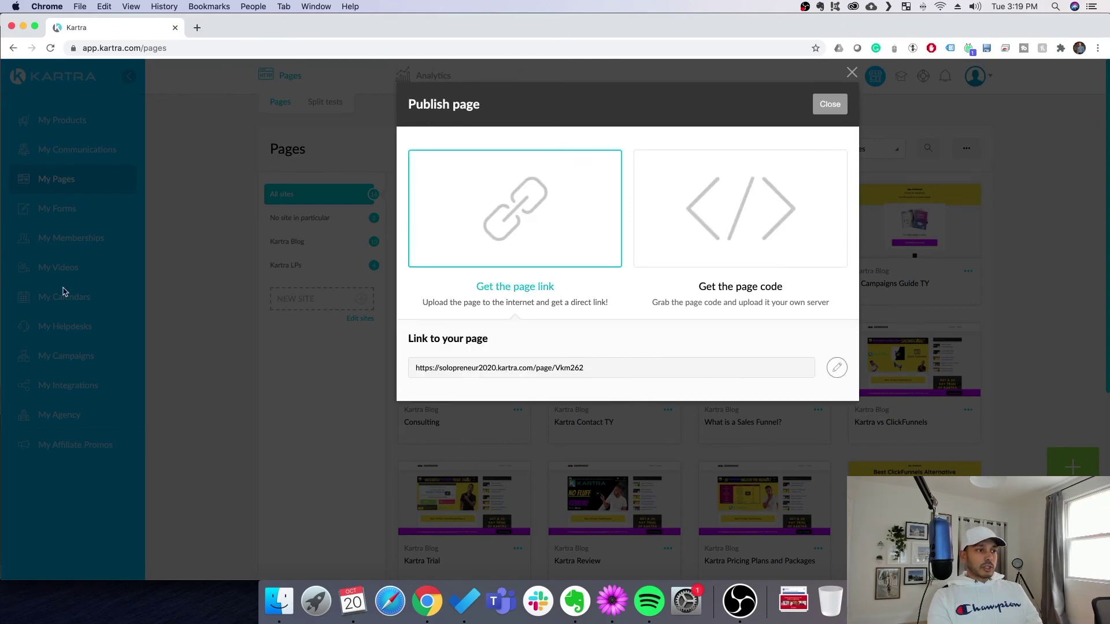
Copy the Optin with Image page link and load it live in a private browser window
drag(585, 368, 395, 372)
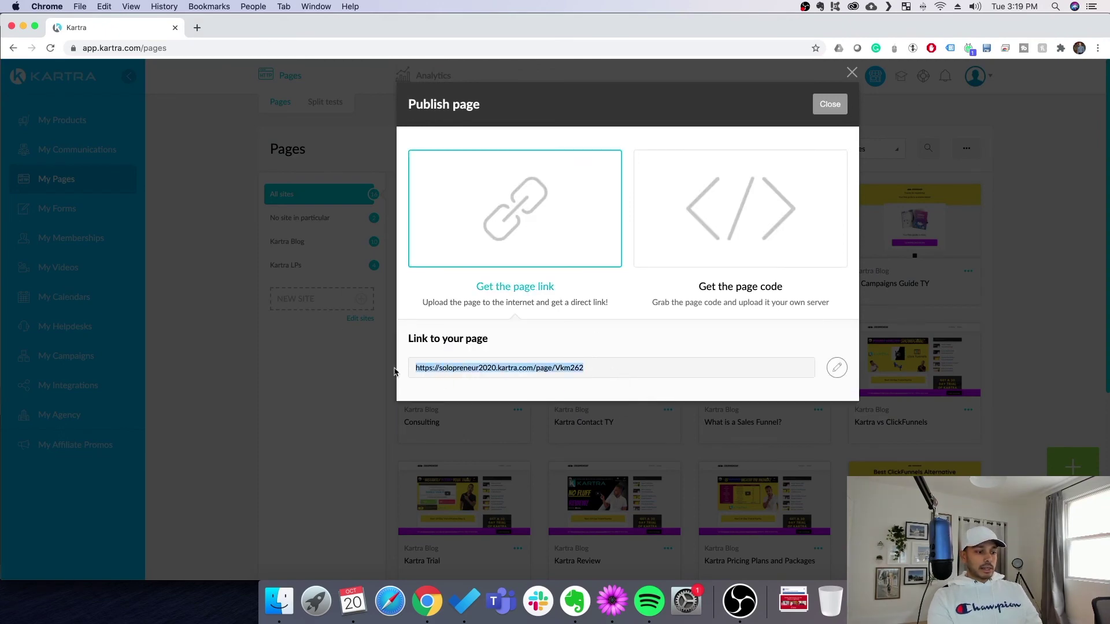
key(super+c)
key(super+shift+n)
key(super+v)
key(Return)
click(729, 341)
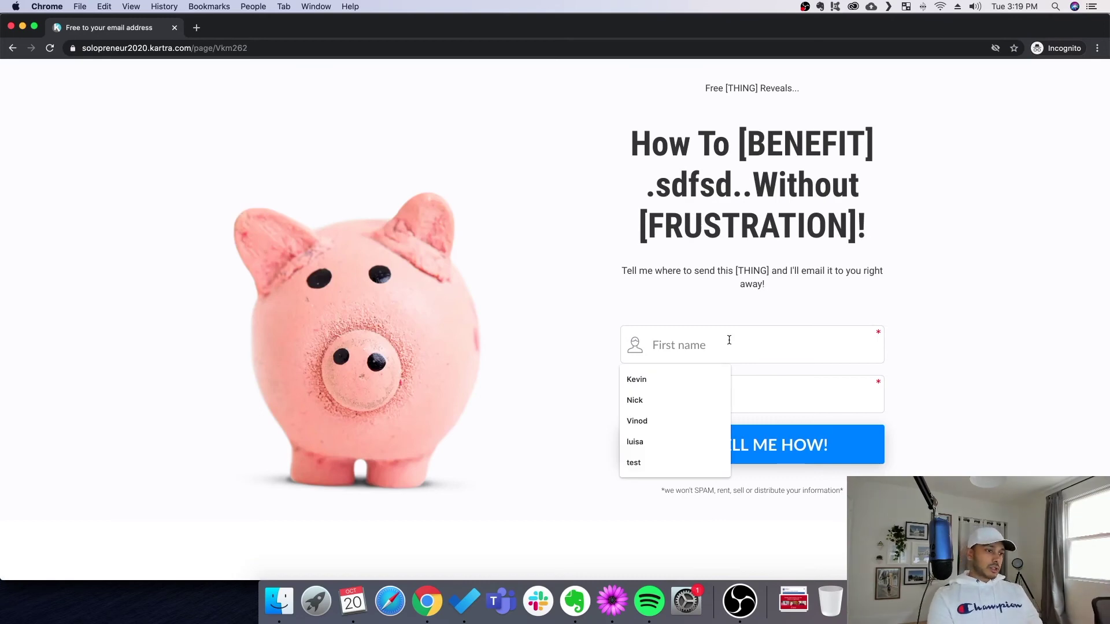
Enter a test first name and email on the live opt-in page and submit it
text(Billy)
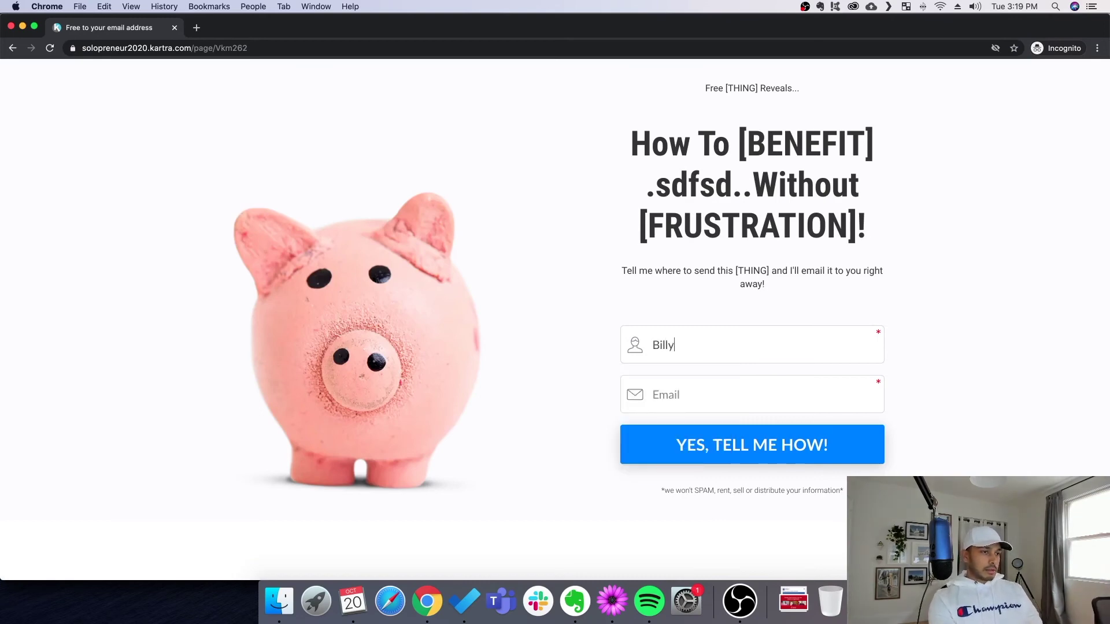
click(665, 395)
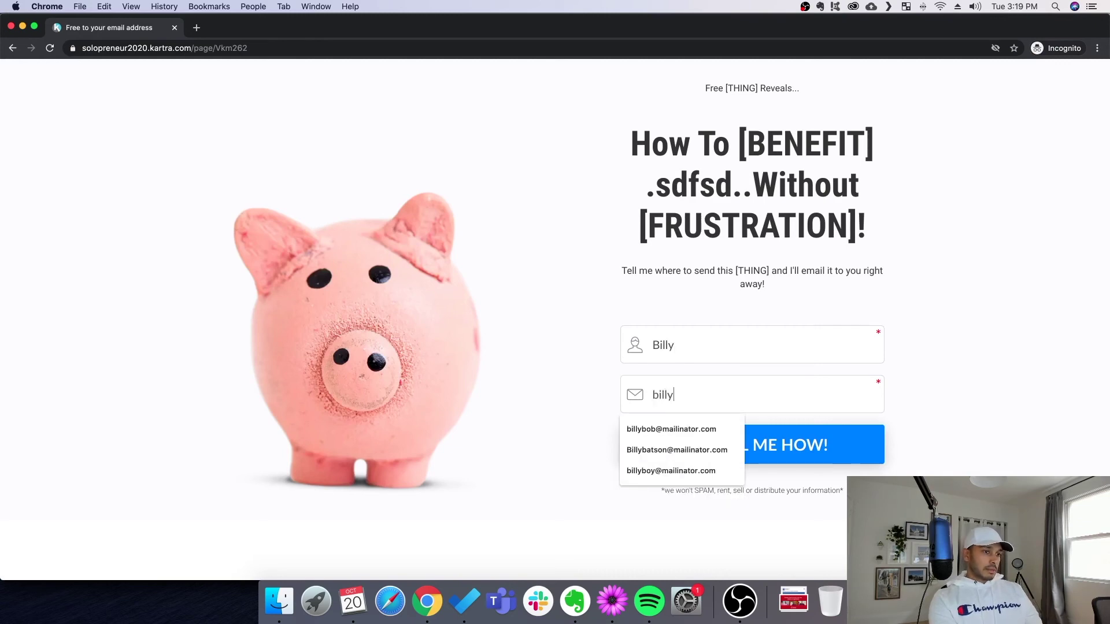
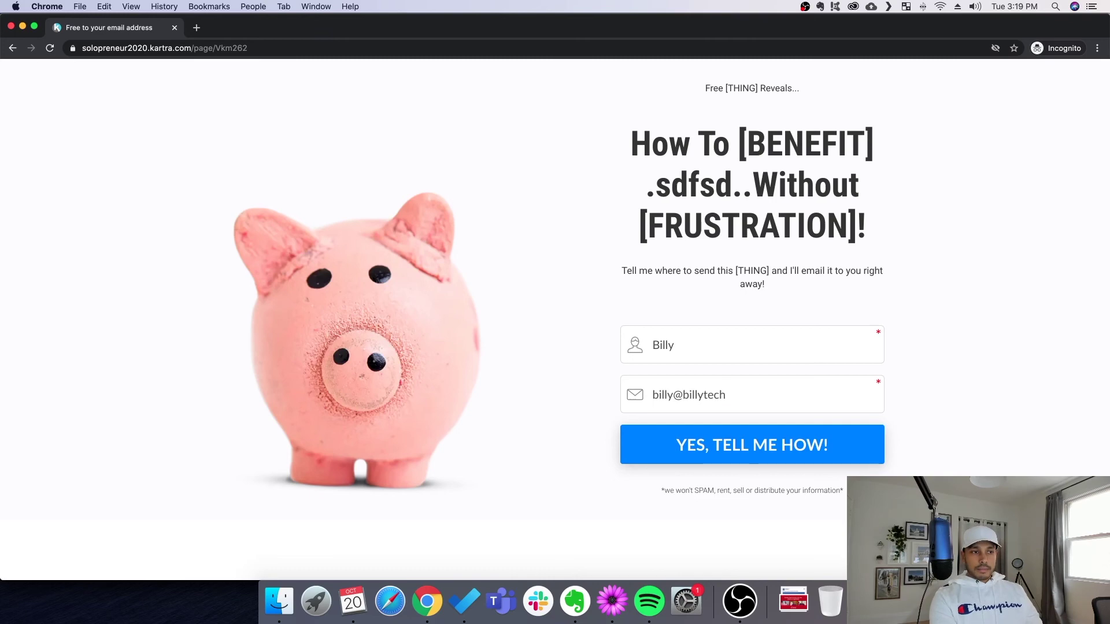
click(704, 459)
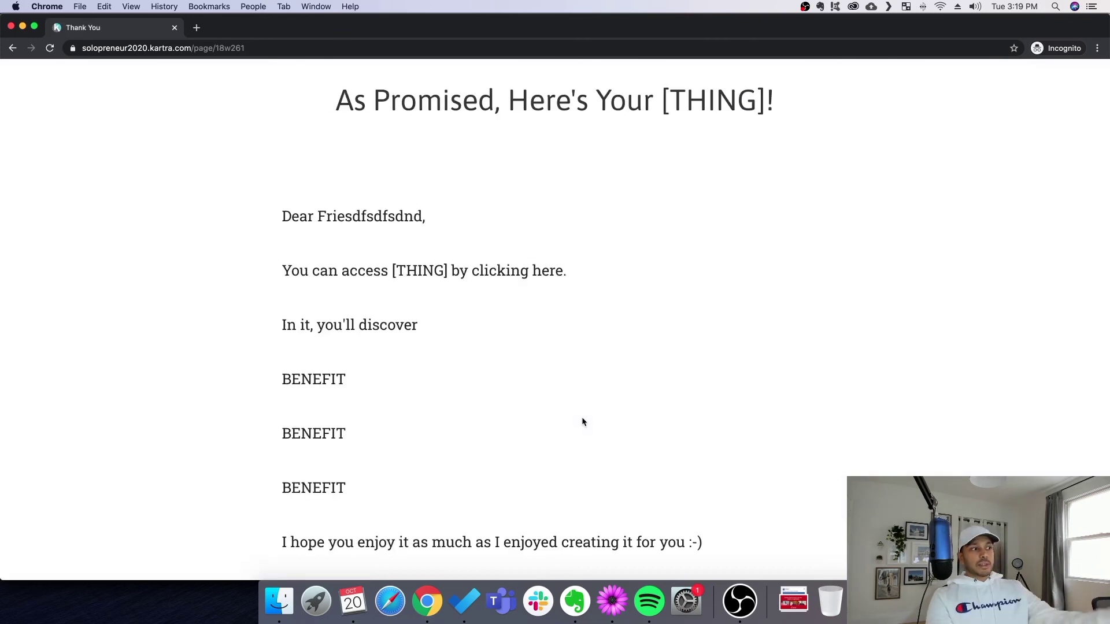
Review the As Promised thank-you page and close it
scroll(460, 373, down, 3)
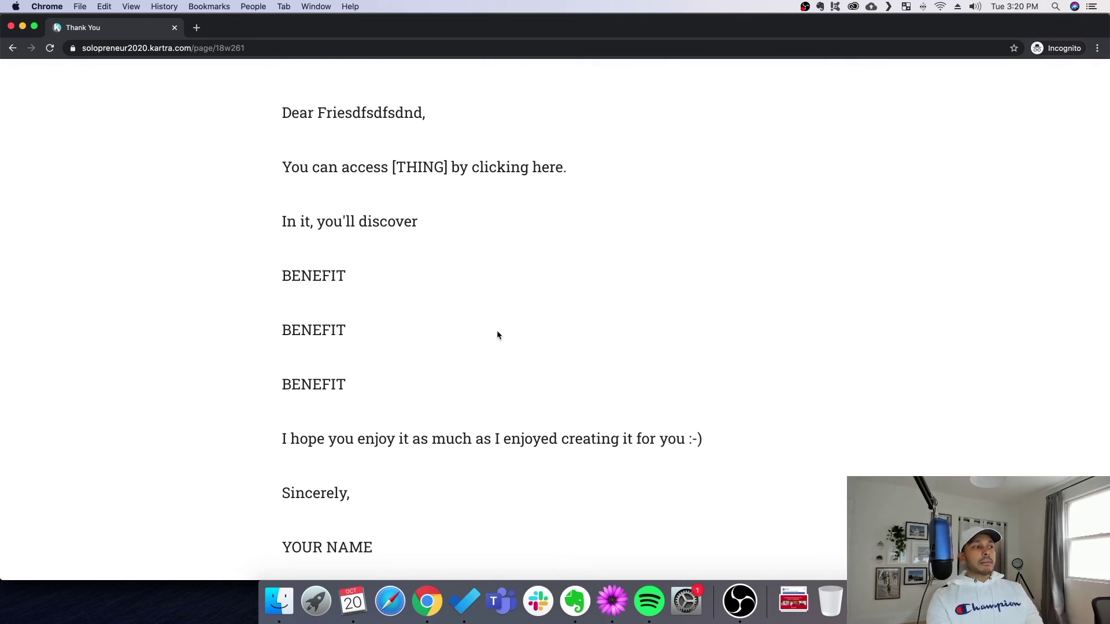
scroll(497, 330, down, 5)
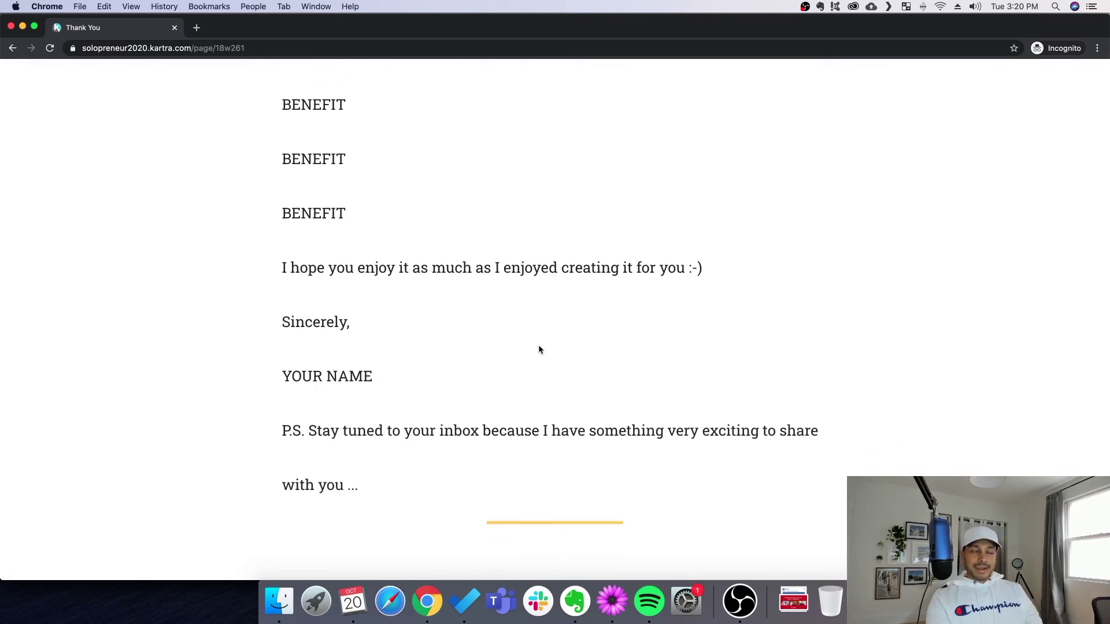
click(176, 29)
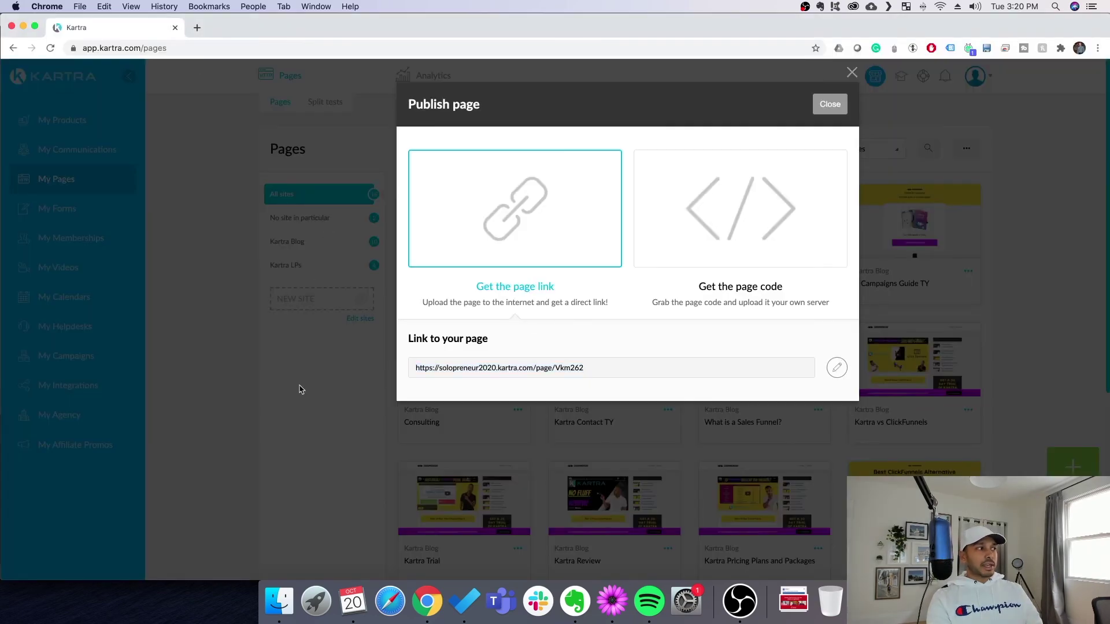
Close the Publish page dialog and check the new lead's list, sequence and optin tag in Leads
click(838, 104)
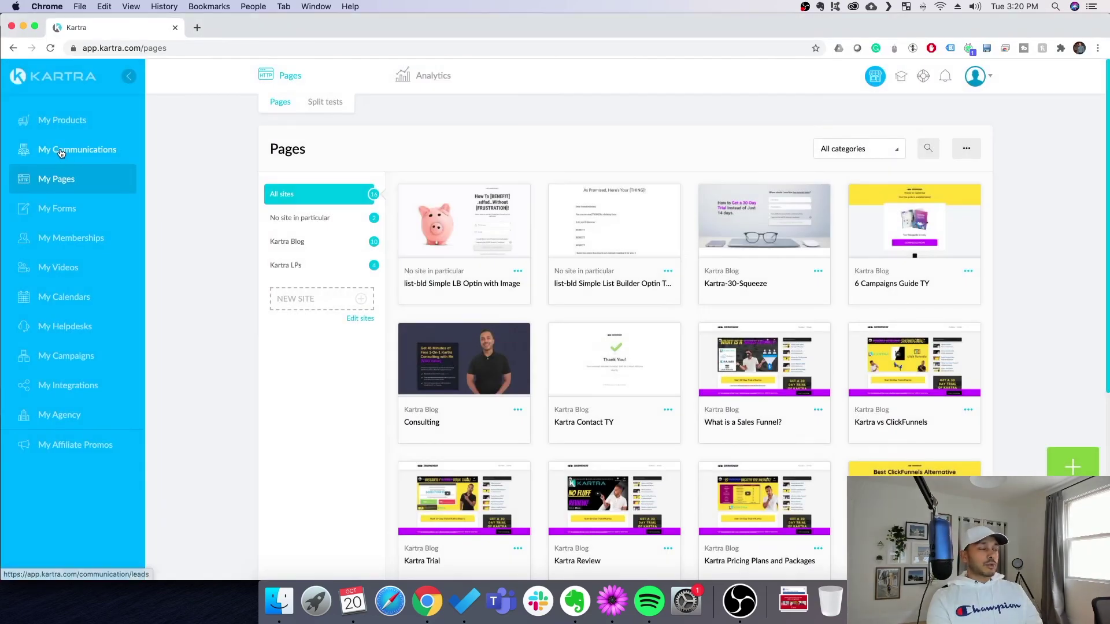
click(45, 151)
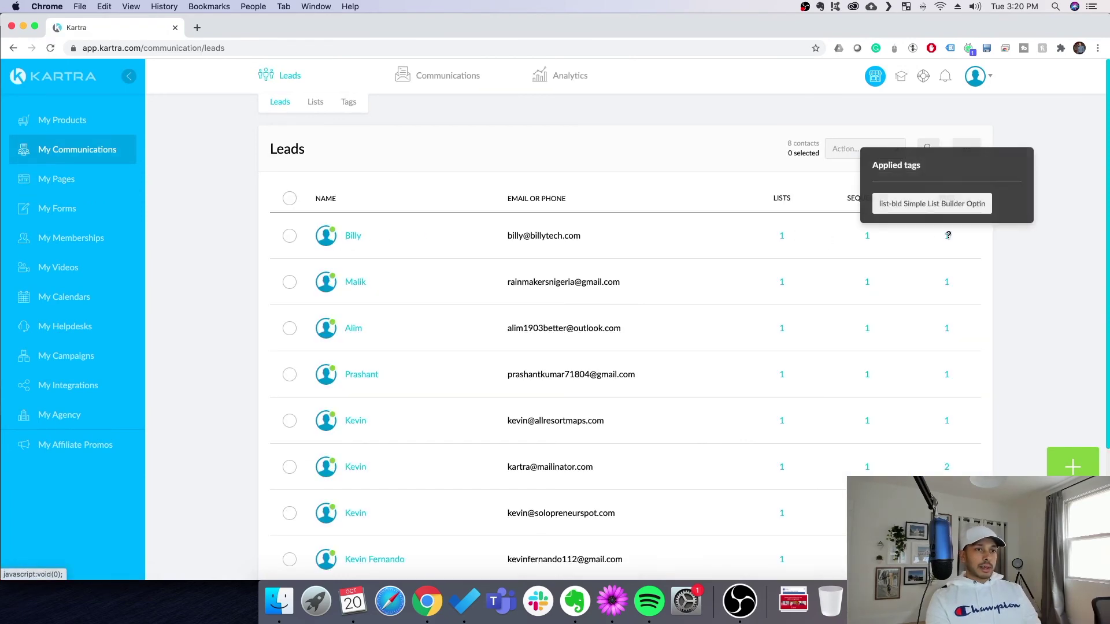
mouse_move(867, 232)
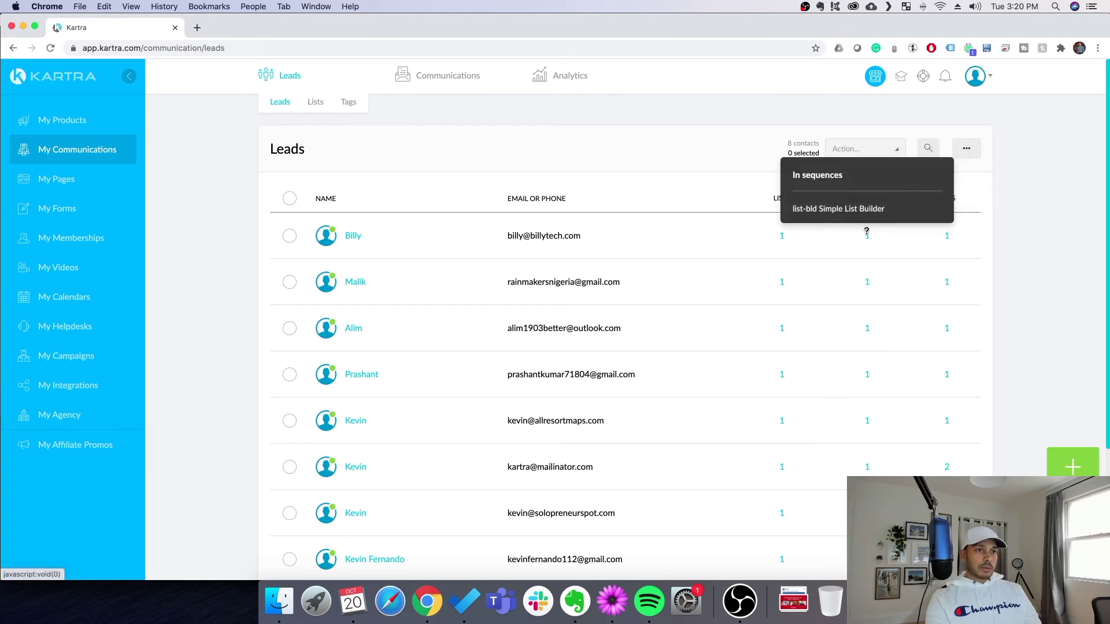
mouse_move(784, 233)
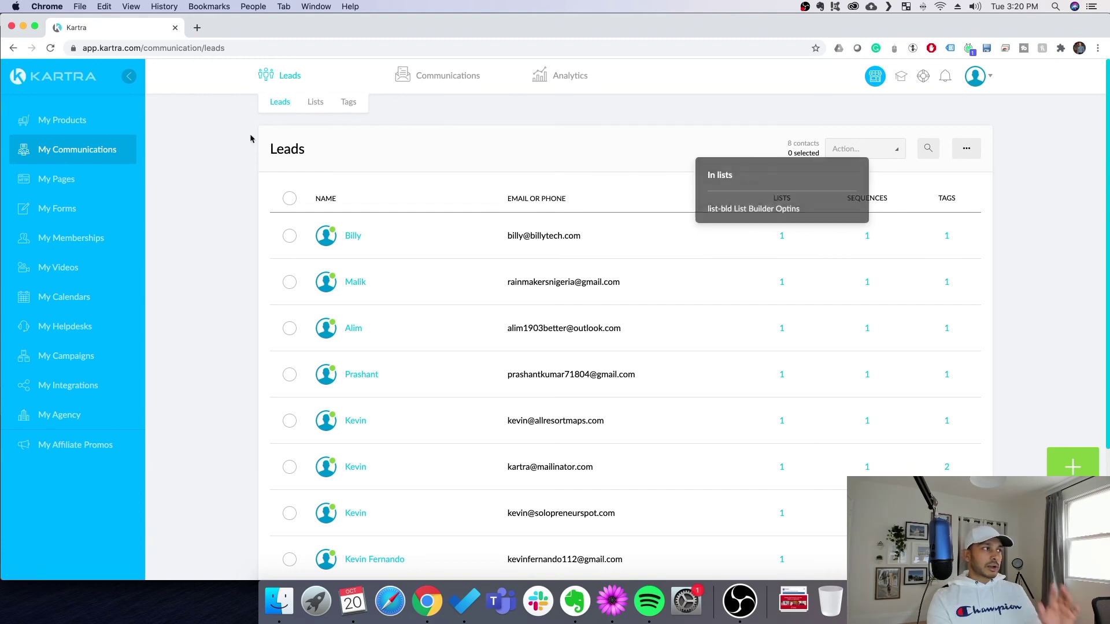
mouse_move(456, 87)
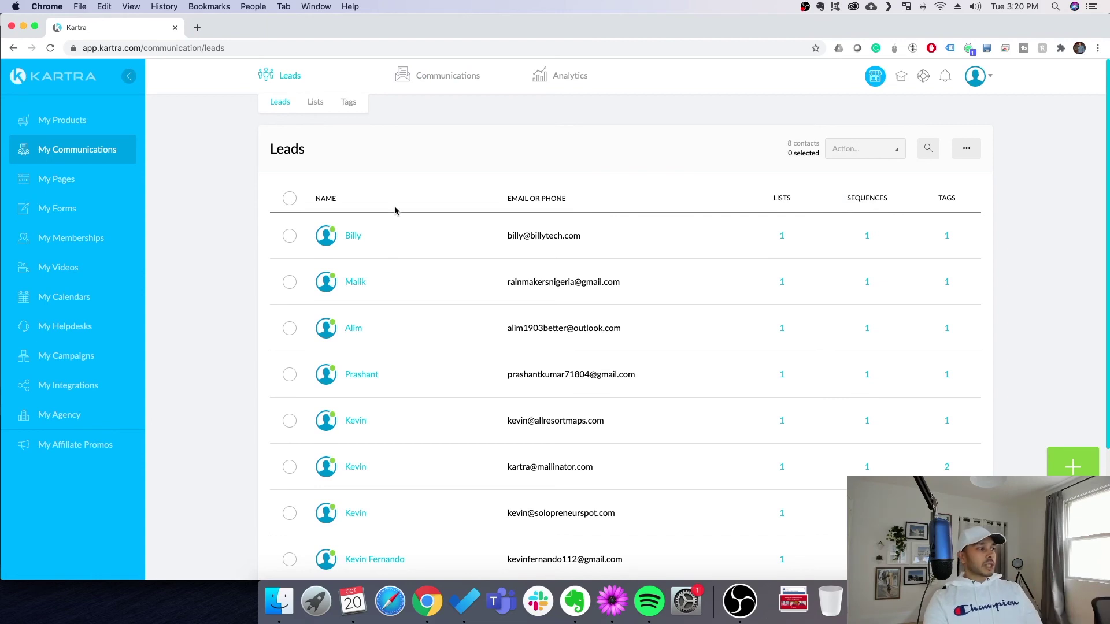
scroll(395, 211, down, 3)
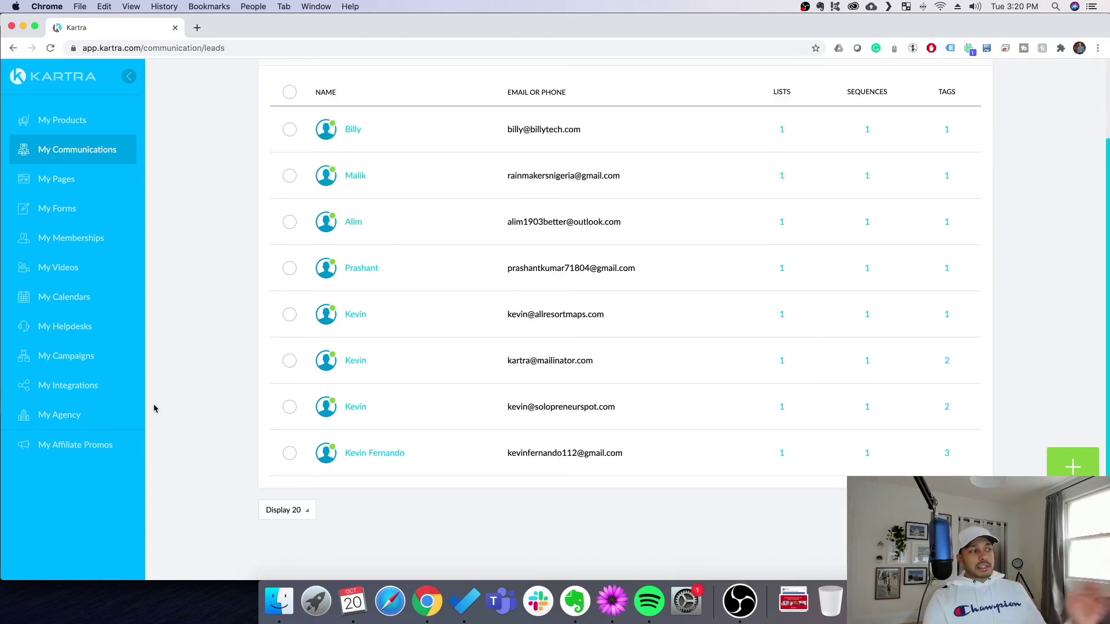